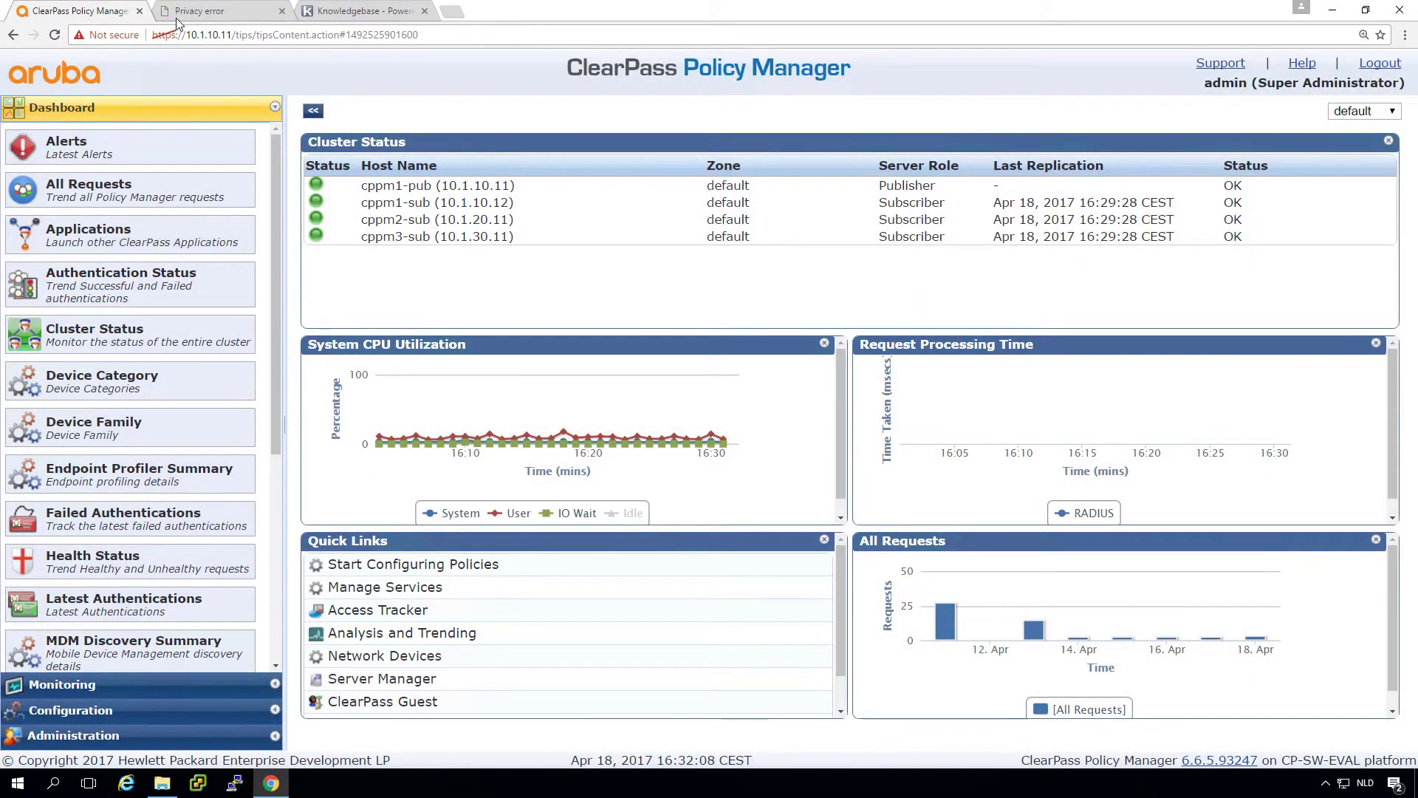
Step: Check the Privacy error tab, then show cppm1-pub's HTTPS certificate: self-signed PolicyManager, expiring Mar 21, 2018
{"action": "left_click", "coordinate": [215, 14]}
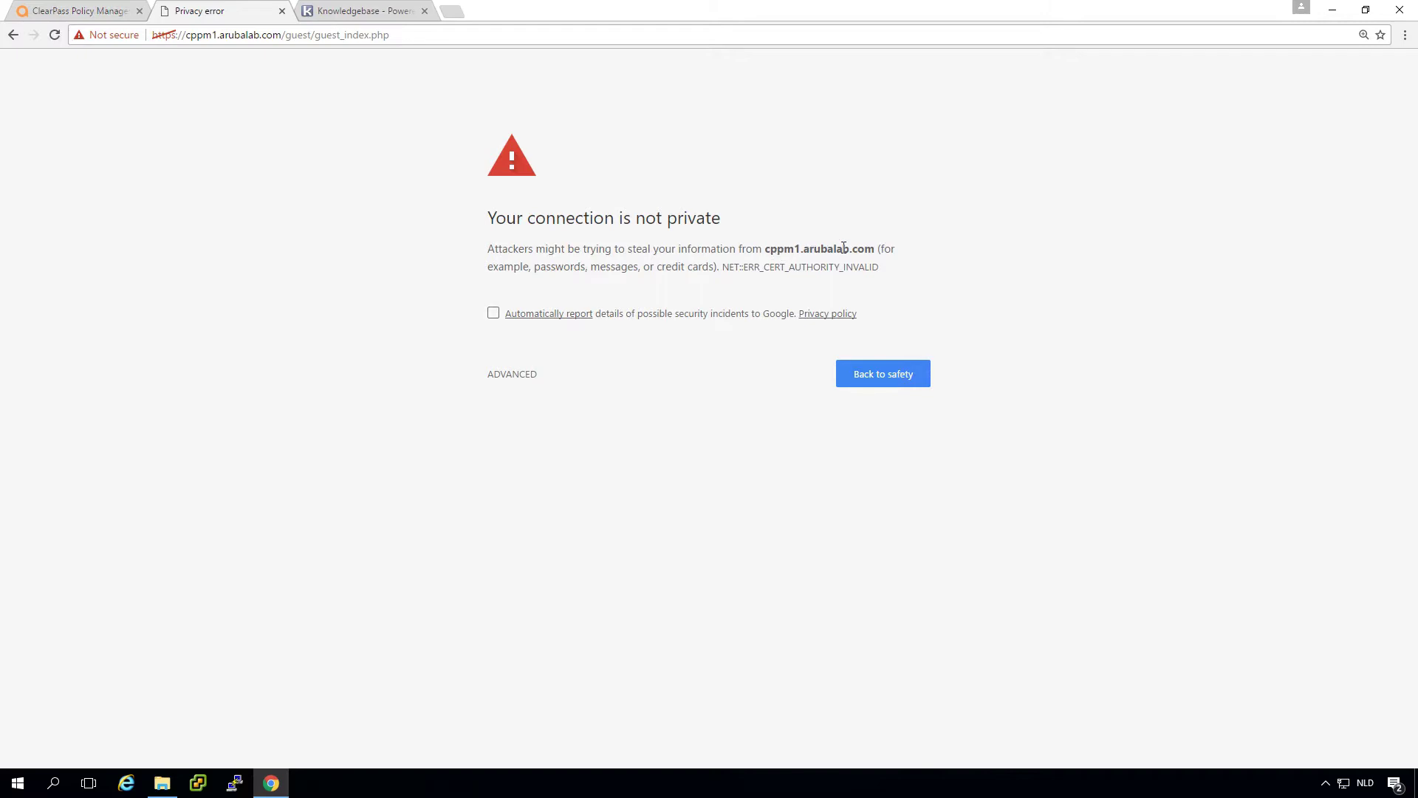
{"action": "left_click", "coordinate": [92, 11]}
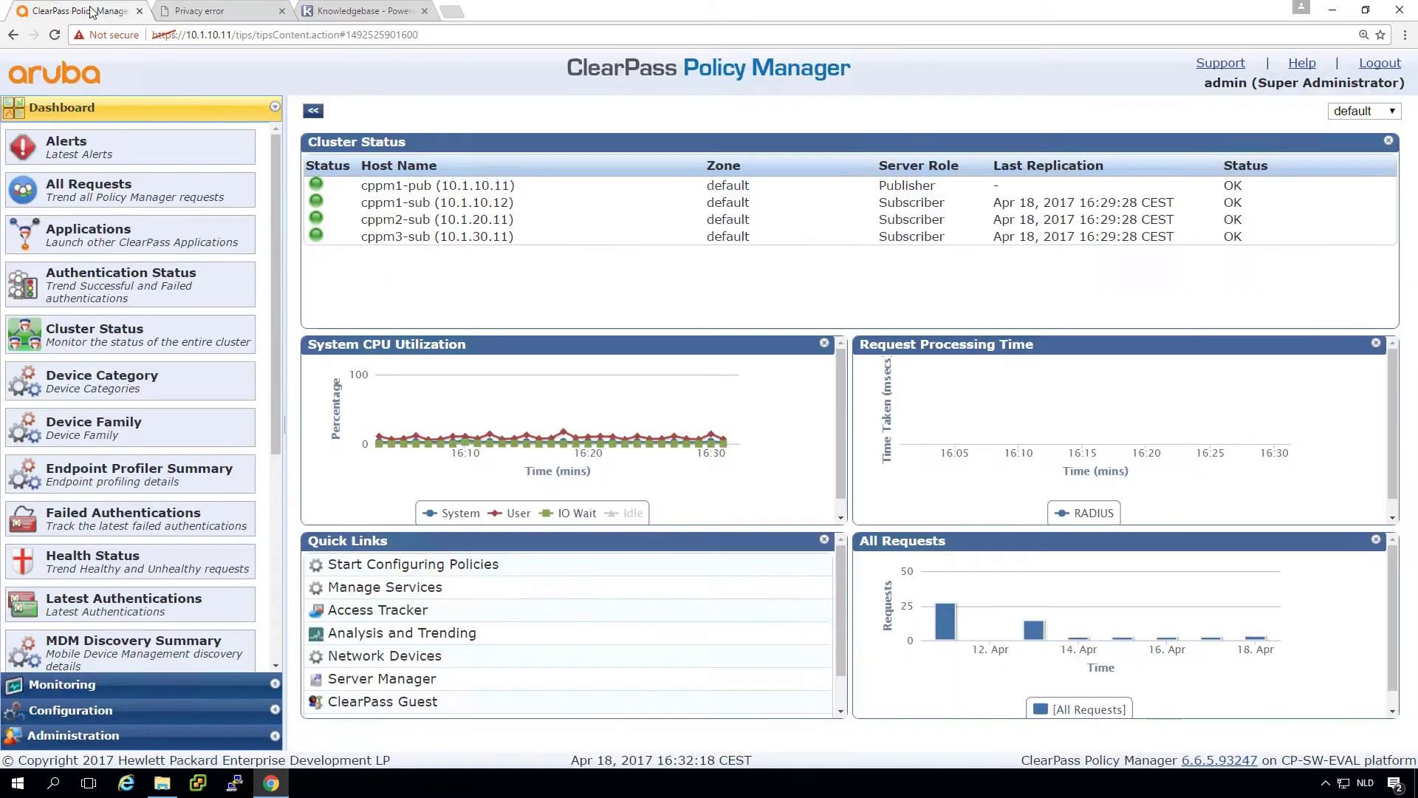
{"action": "left_click", "coordinate": [73, 735]}
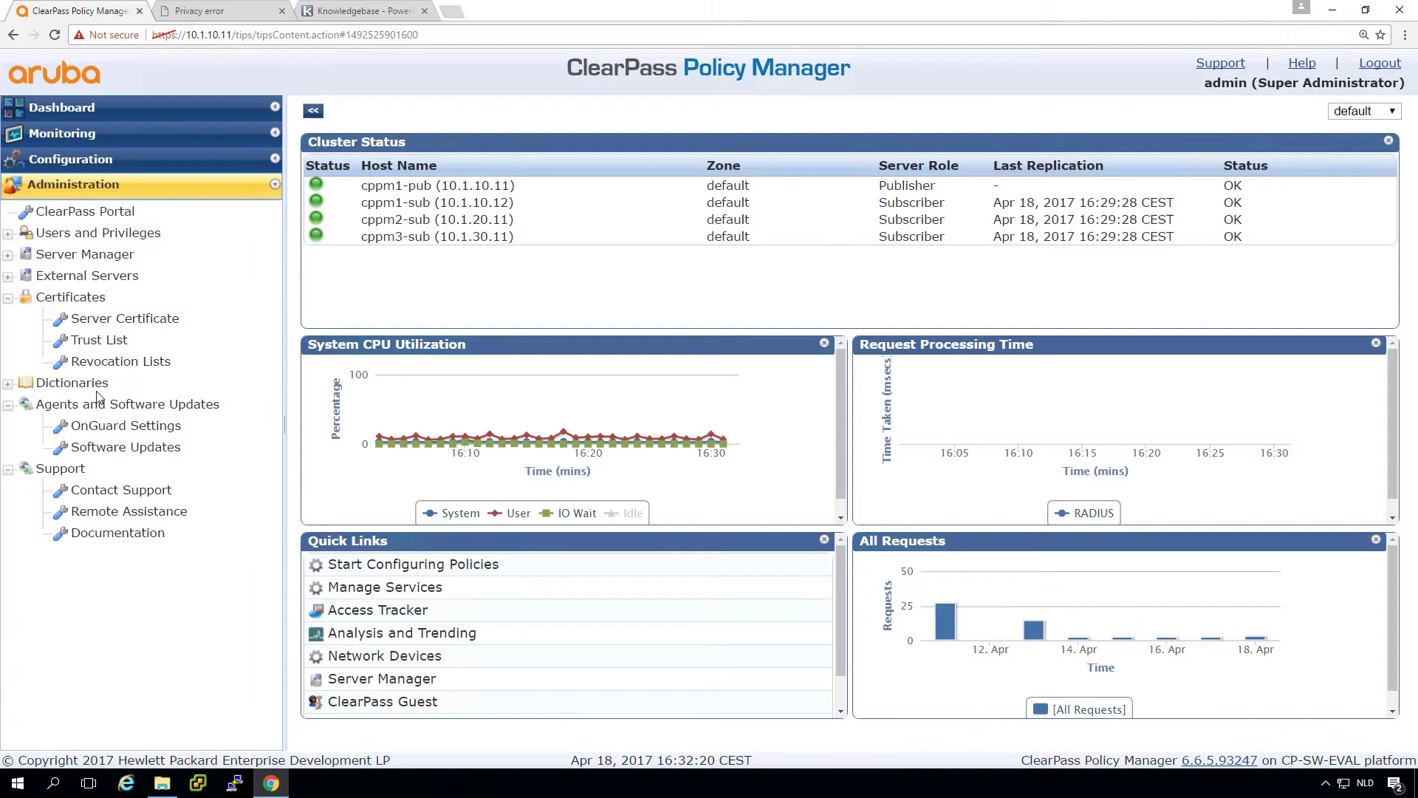
{"action": "left_click", "coordinate": [131, 319]}
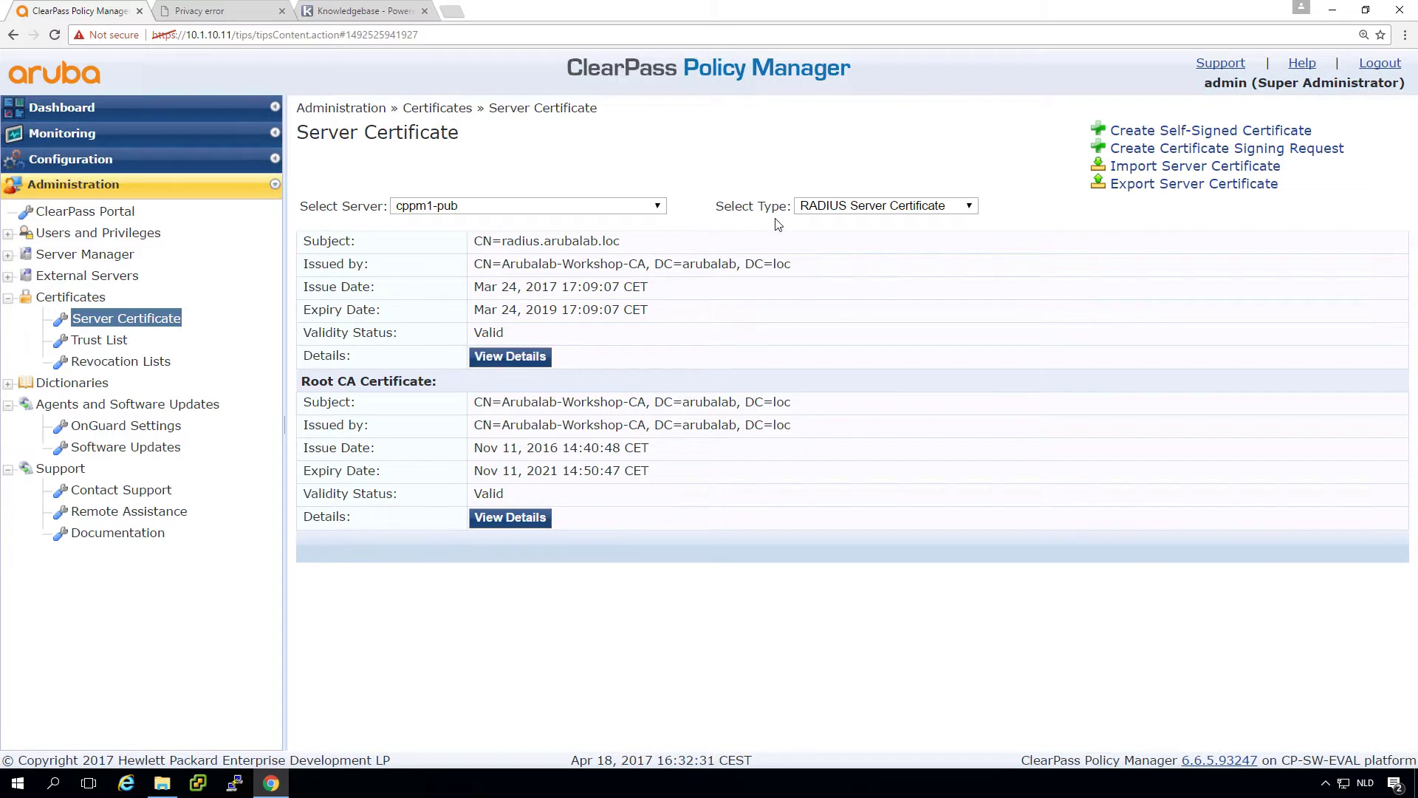
{"action": "left_click", "coordinate": [840, 213]}
{"action": "left_click", "coordinate": [836, 235]}
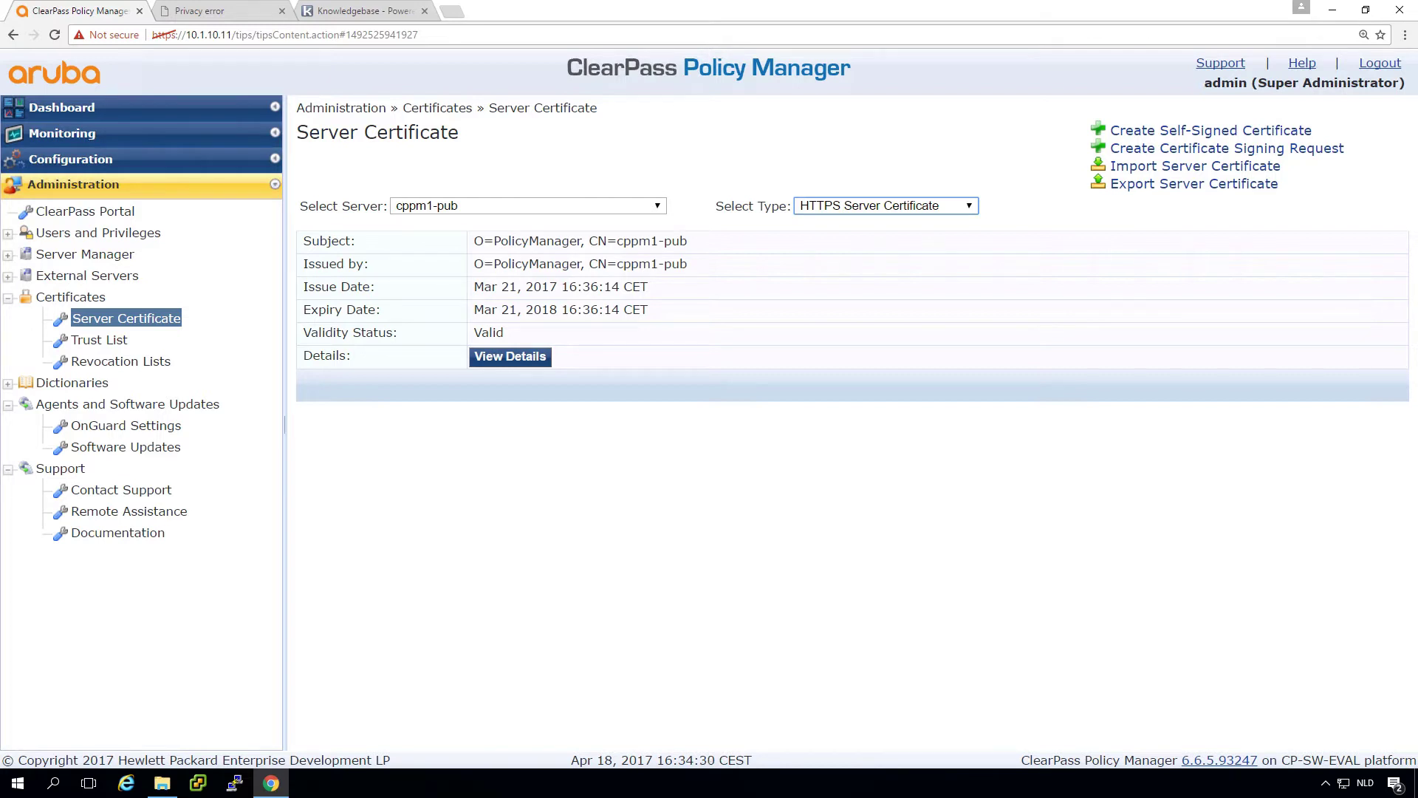
Step: Open the certificate files folder and look at the signing request form without submitting it
{"action": "left_click", "coordinate": [162, 784]}
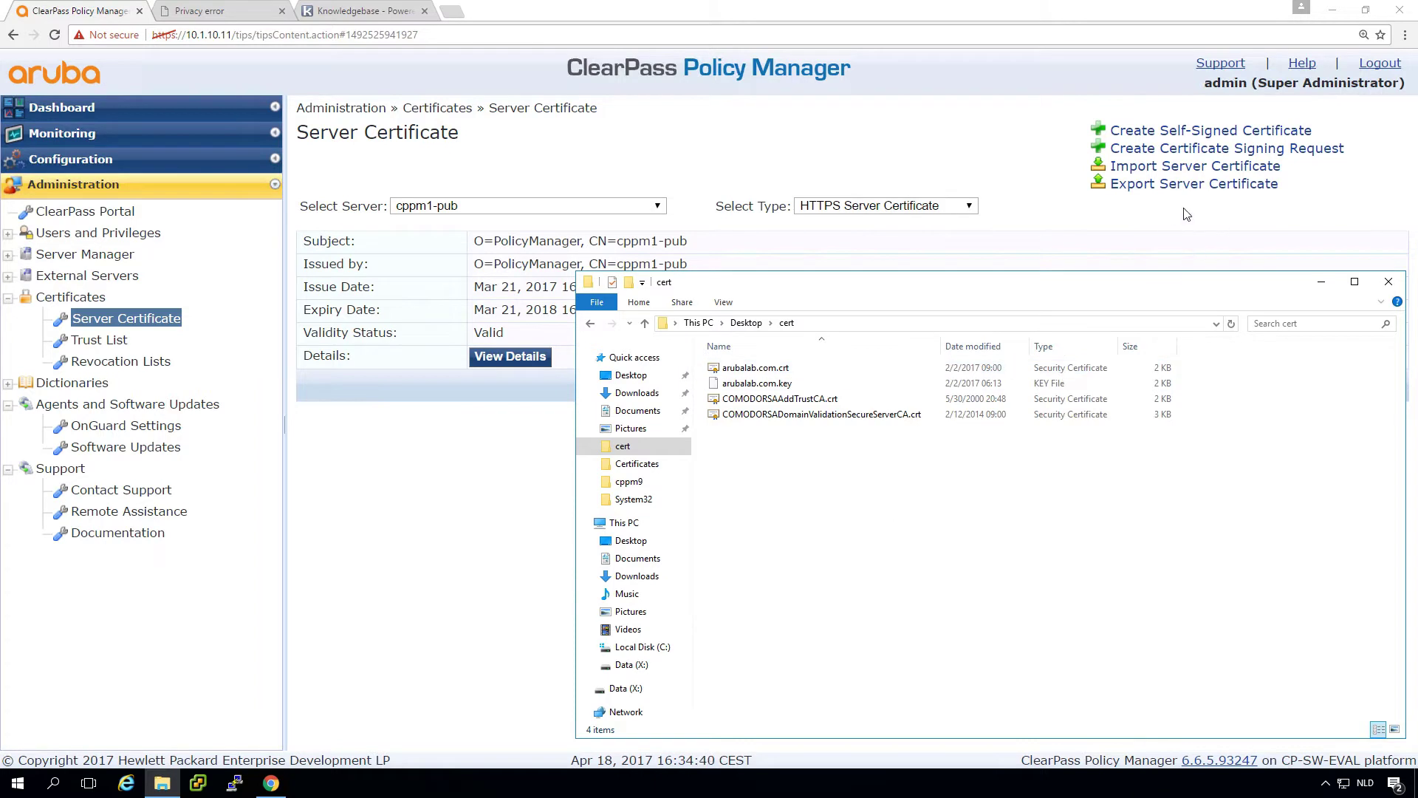
{"action": "left_click", "coordinate": [1164, 155]}
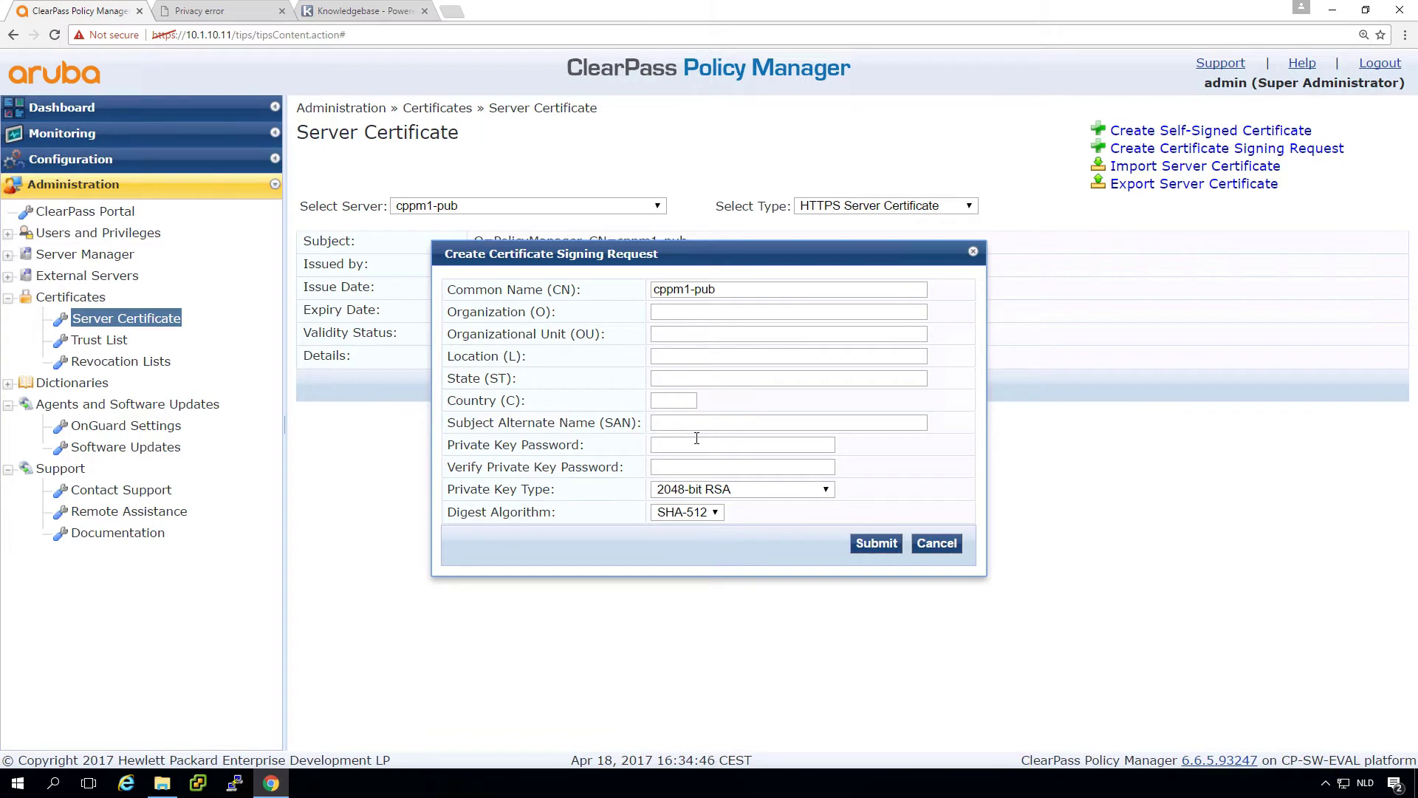
{"action": "left_click", "coordinate": [936, 543]}
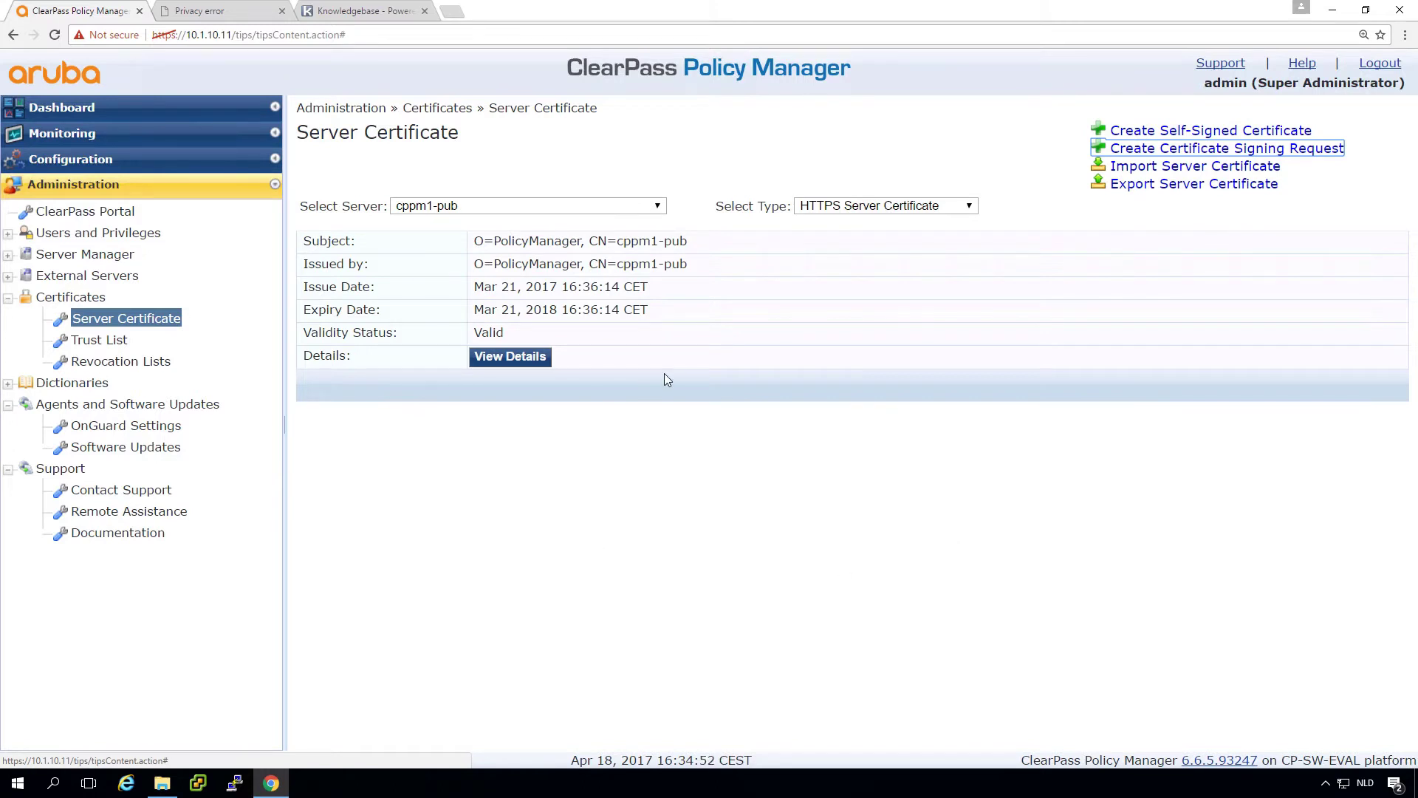
Step: Keep cppm1-pub as the server and HTTPS Server Certificate as the certificate type
{"action": "left_click", "coordinate": [503, 207]}
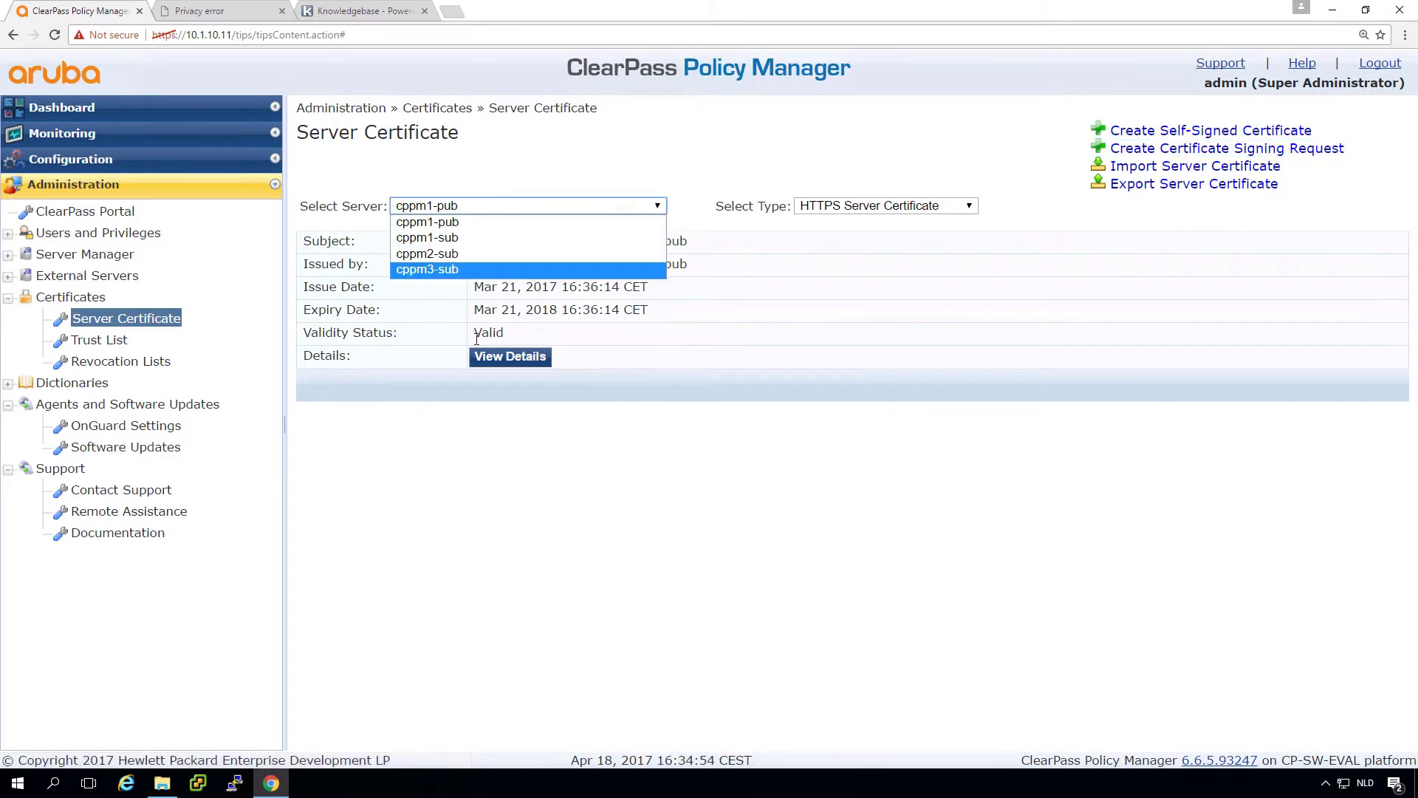
{"action": "left_click", "coordinate": [579, 161]}
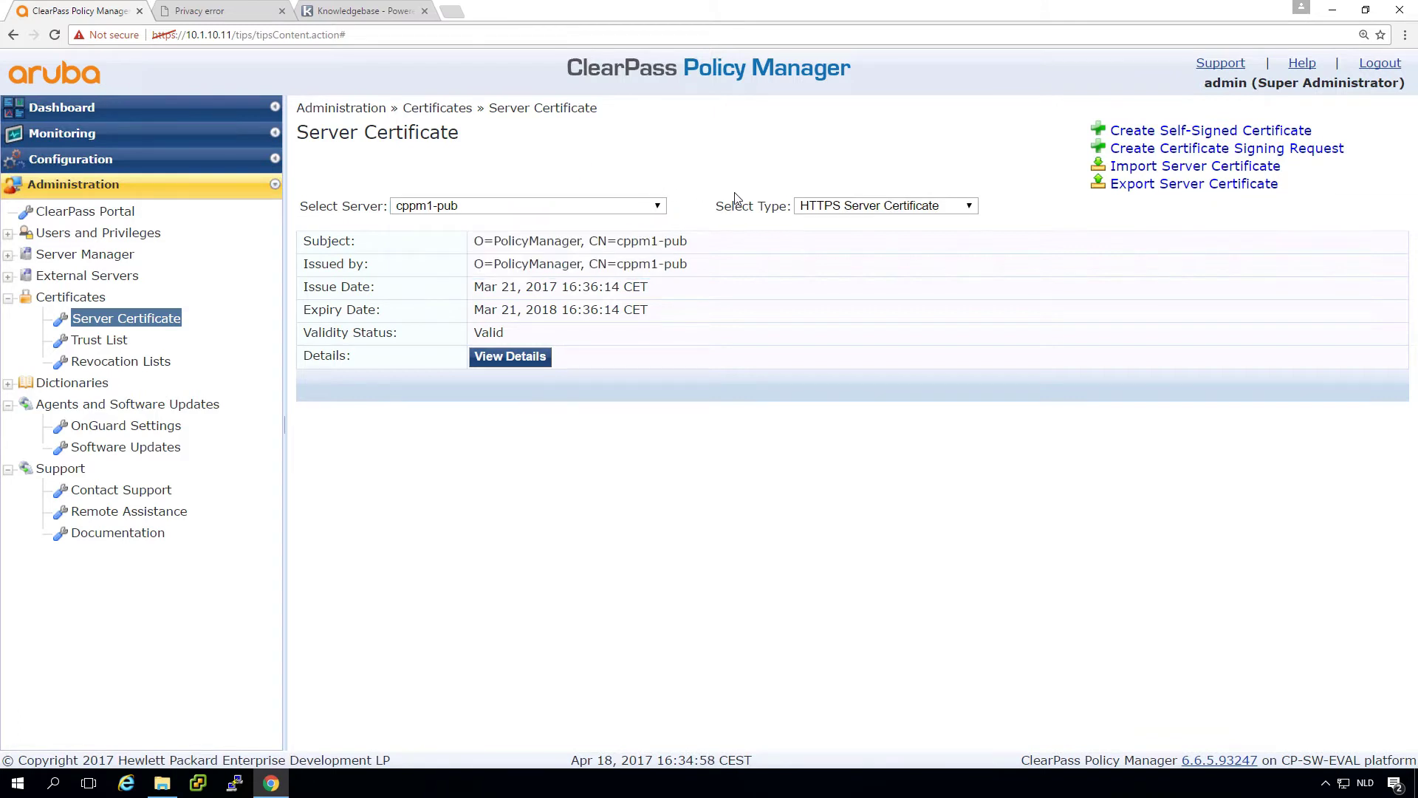
{"action": "left_click", "coordinate": [848, 213]}
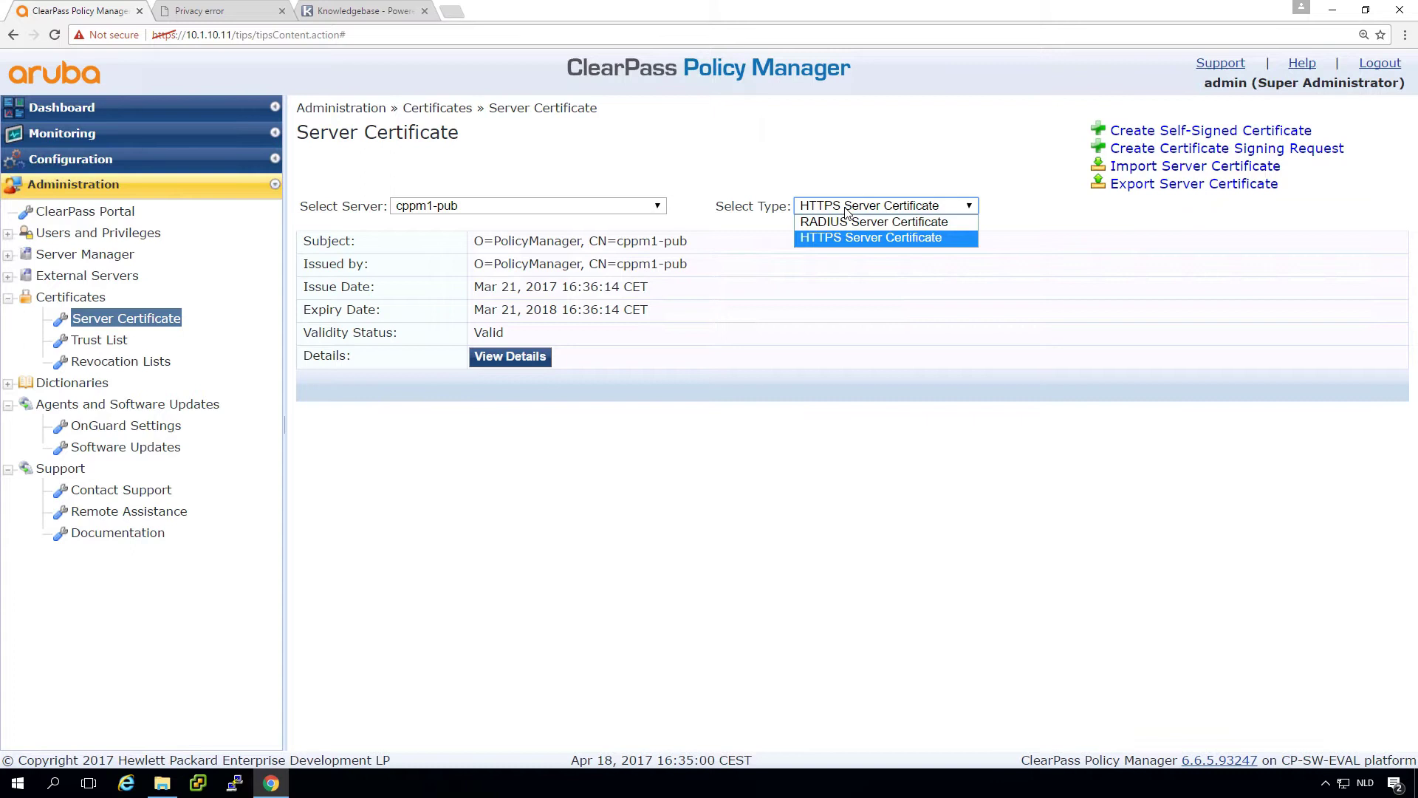
{"action": "left_click", "coordinate": [820, 222]}
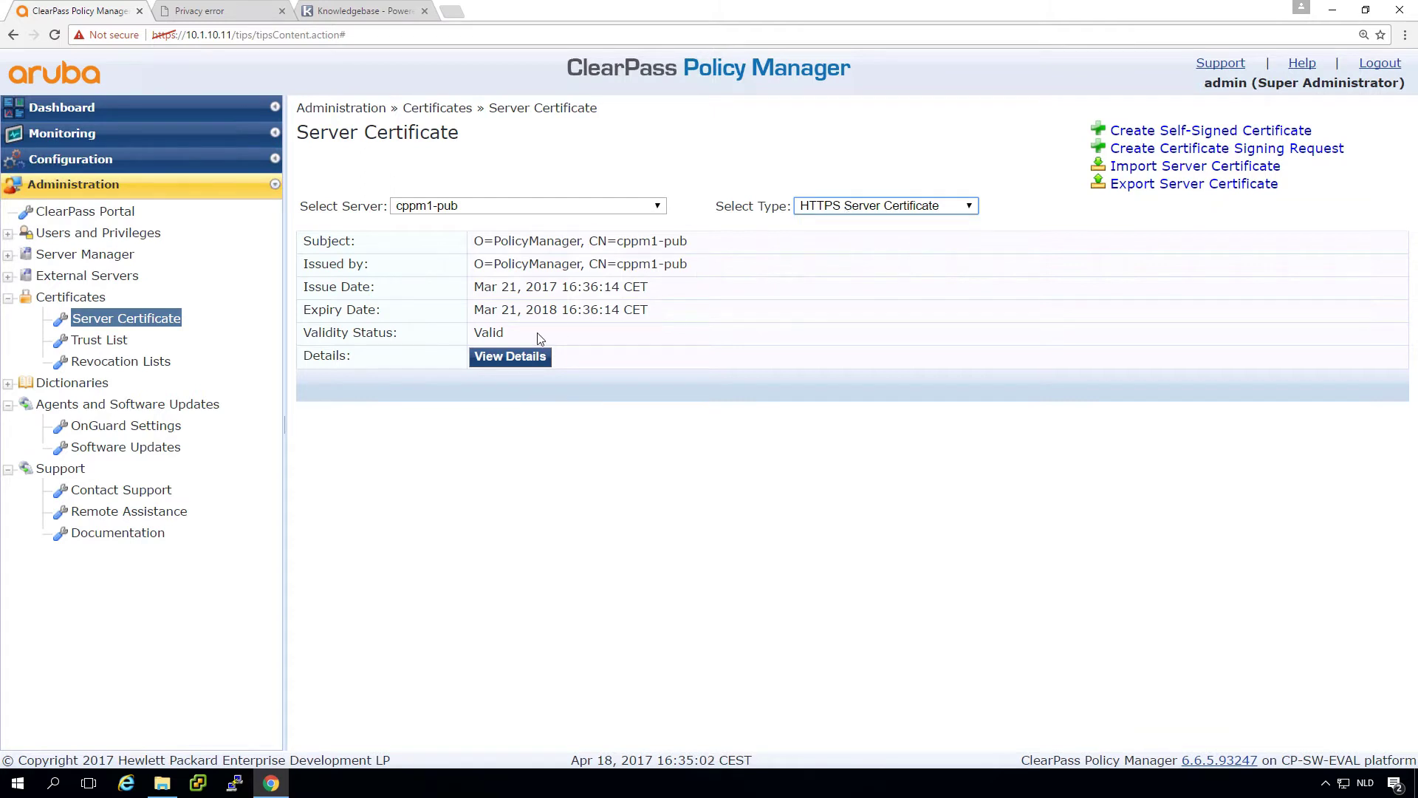
Step: Import arubalab.com.crt with arubalab.com.key and its key password; it is refused until the Comodo CA is trusted
{"action": "left_click", "coordinate": [1154, 169]}
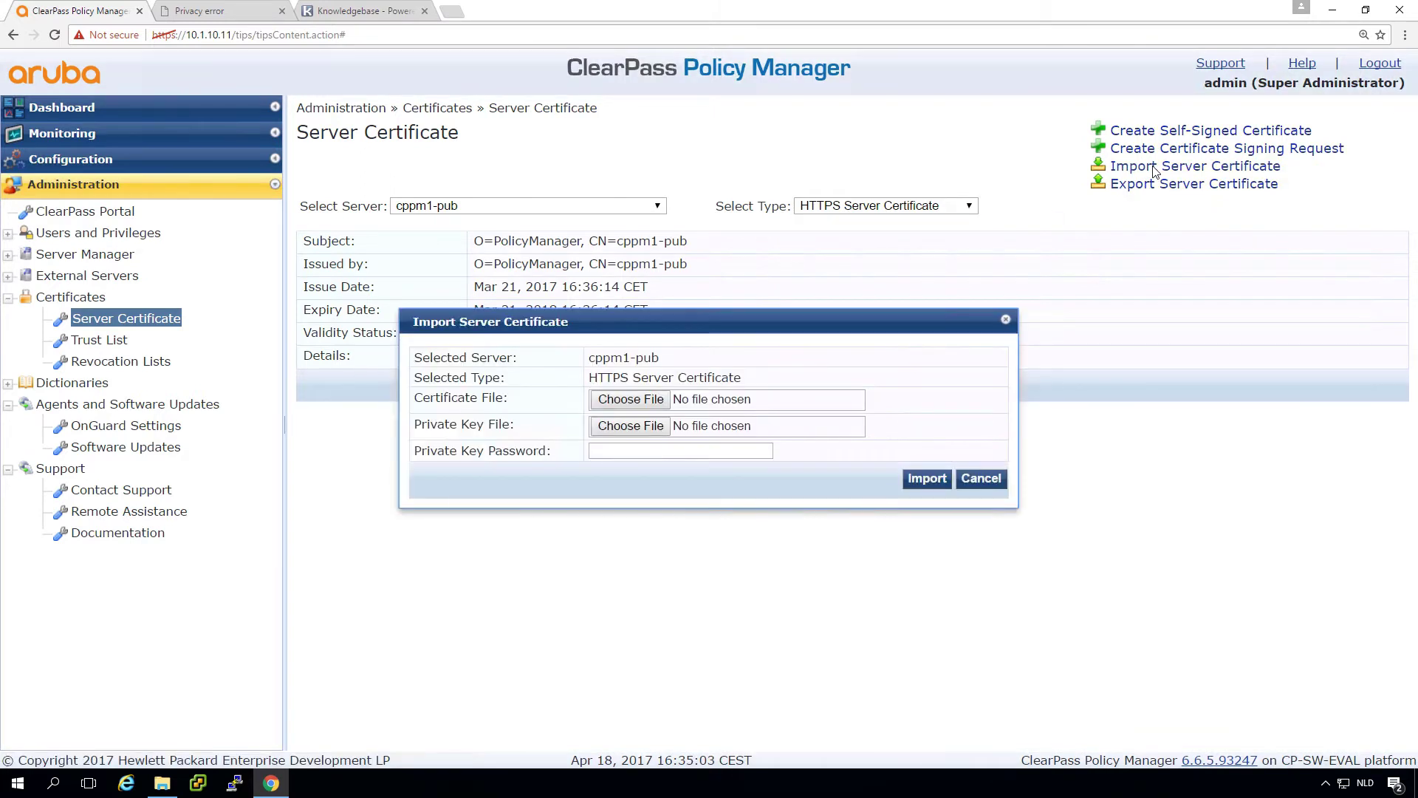
{"action": "left_click", "coordinate": [642, 400]}
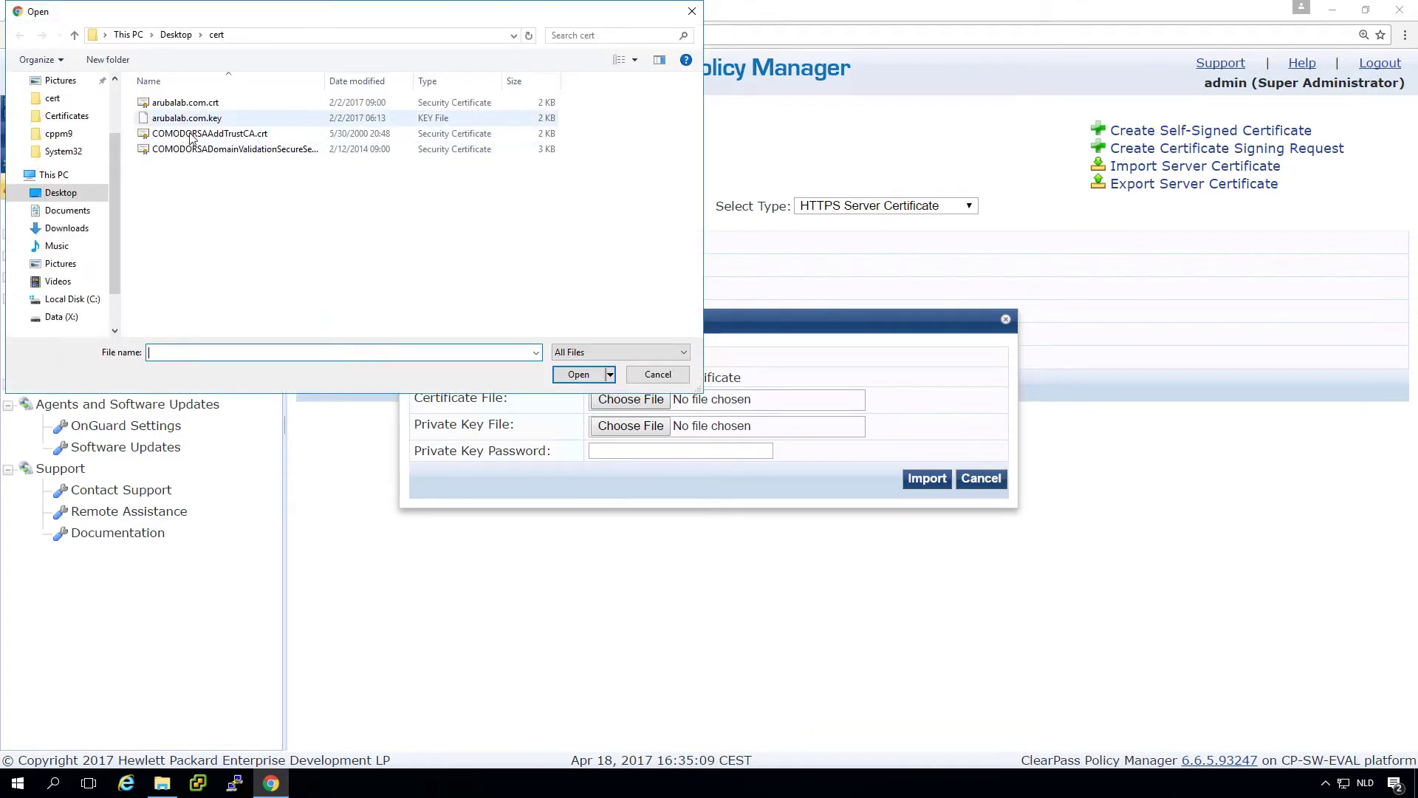
{"action": "left_click", "coordinate": [197, 103]}
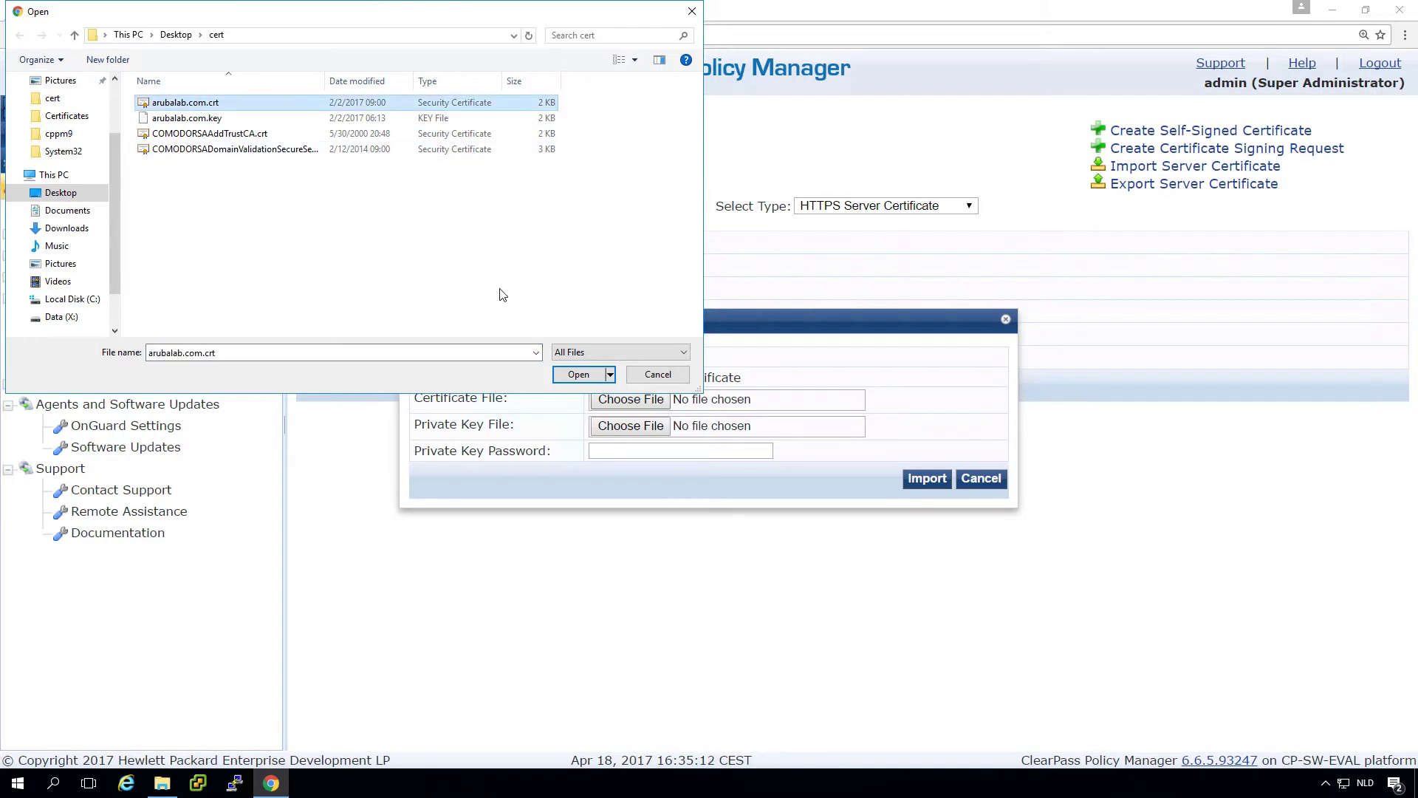
{"action": "left_click", "coordinate": [578, 375]}
{"action": "left_click", "coordinate": [631, 428]}
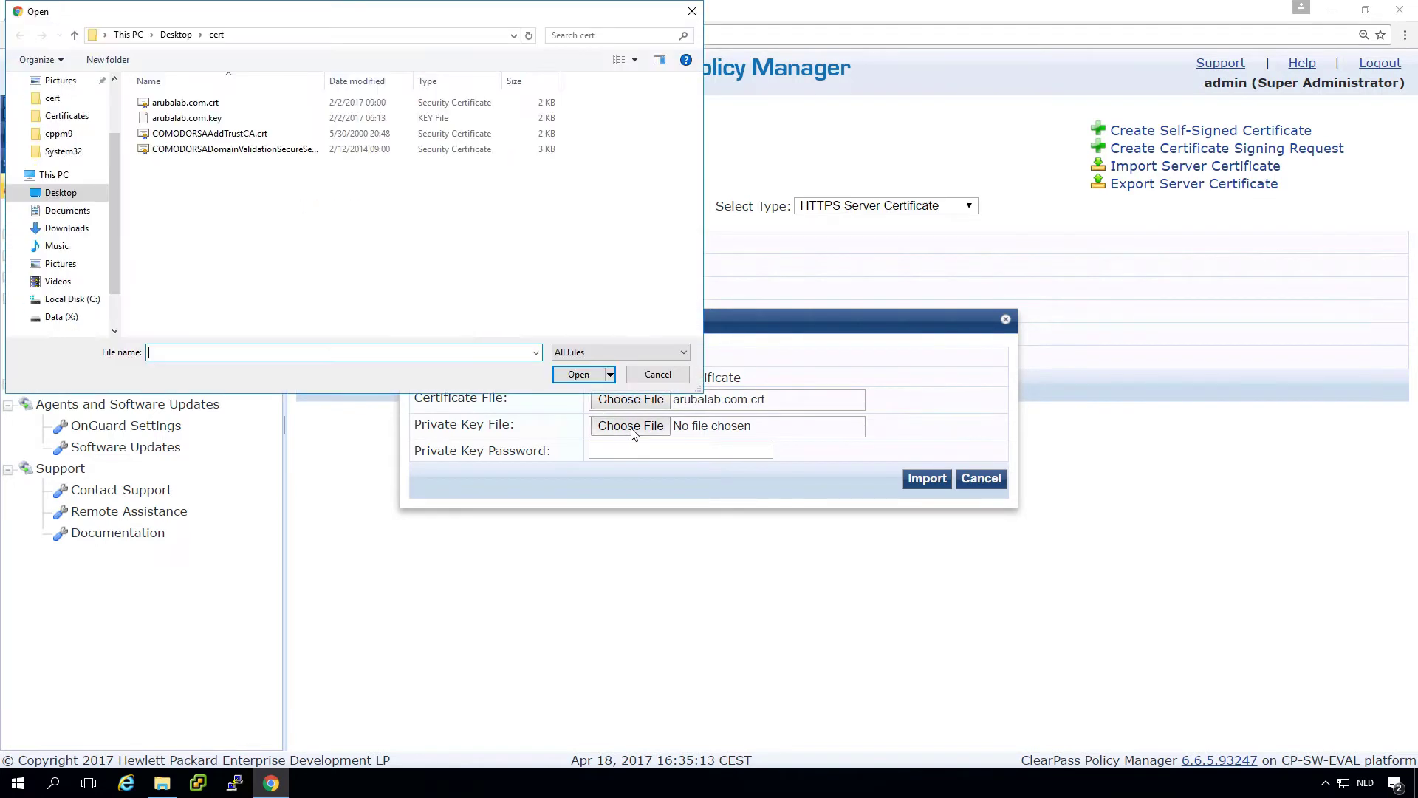
{"action": "left_click", "coordinate": [214, 119]}
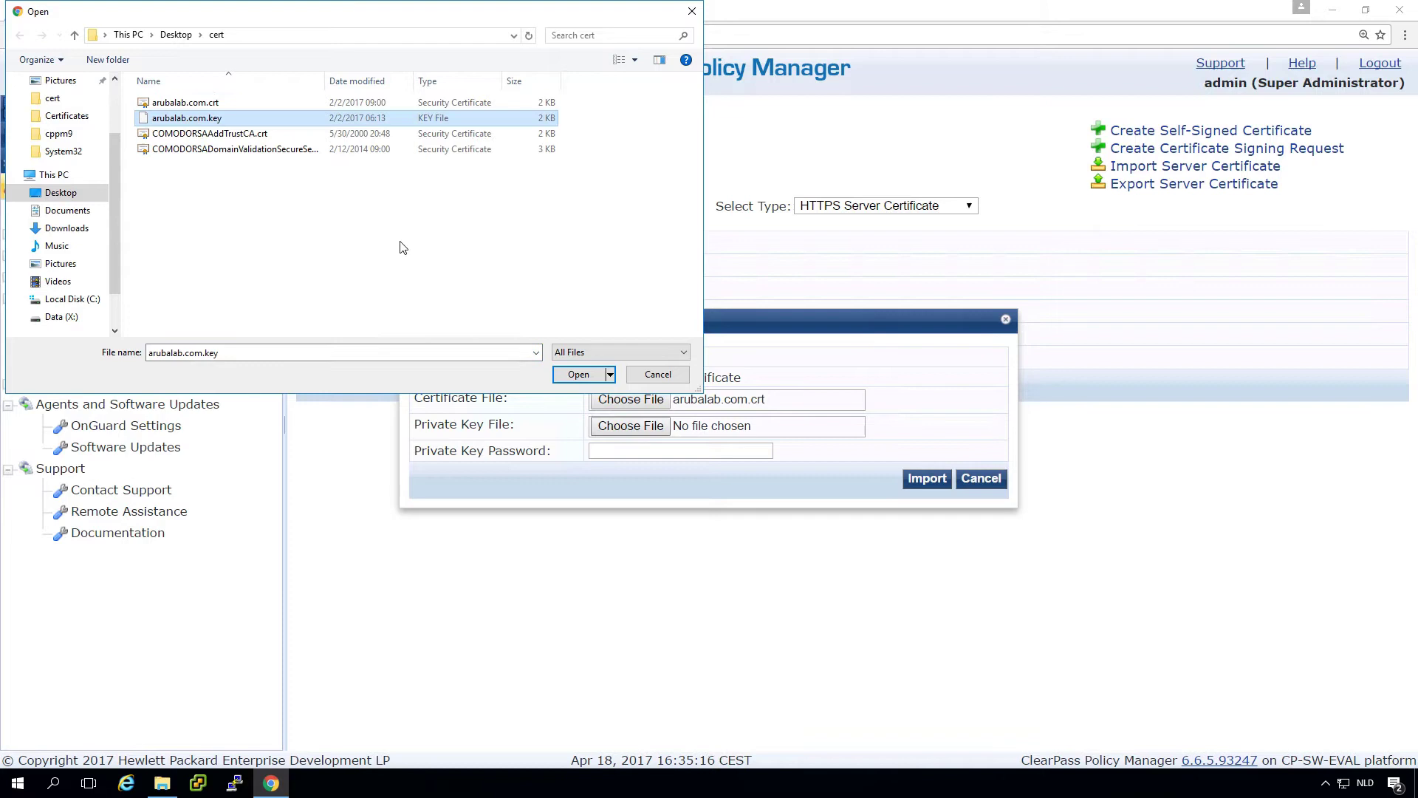
{"action": "left_click", "coordinate": [578, 375]}
{"action": "left_click", "coordinate": [643, 453]}
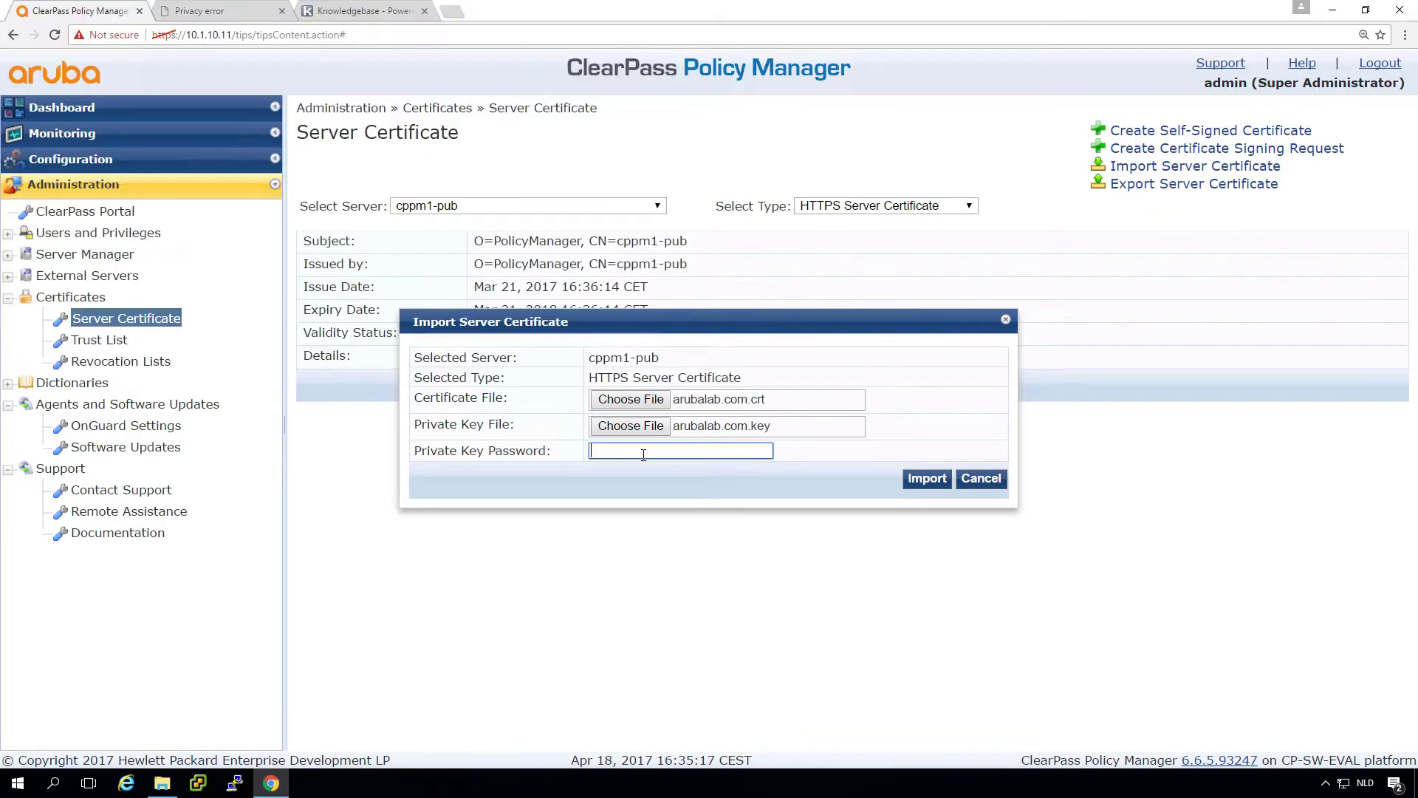
{"action": "type", "text": "********"}
{"action": "left_click", "coordinate": [929, 480]}
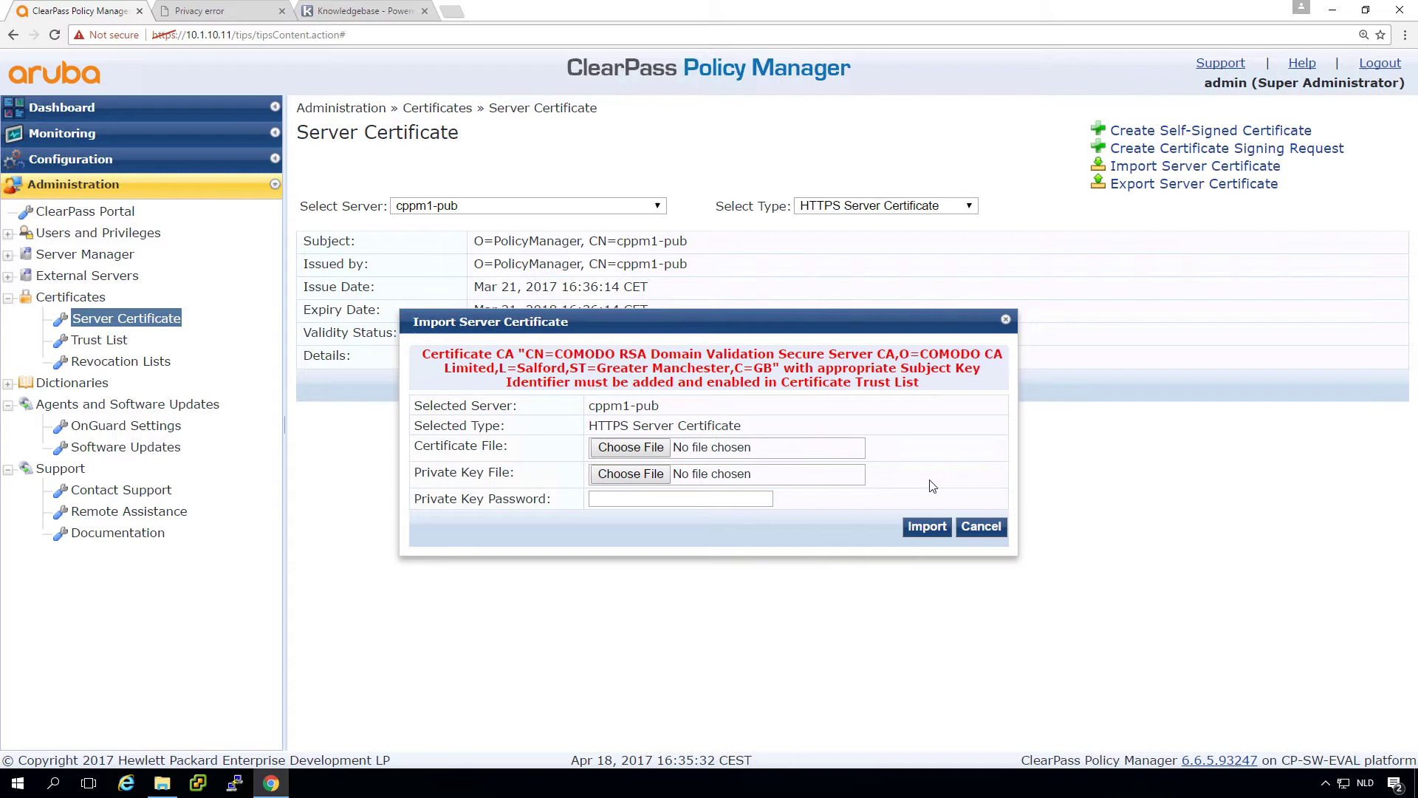
Step: Cancel the import and add COMODORSAAddTrustCA.crt to the Certificate Trust List
{"action": "left_click", "coordinate": [981, 526]}
{"action": "left_click", "coordinate": [103, 342]}
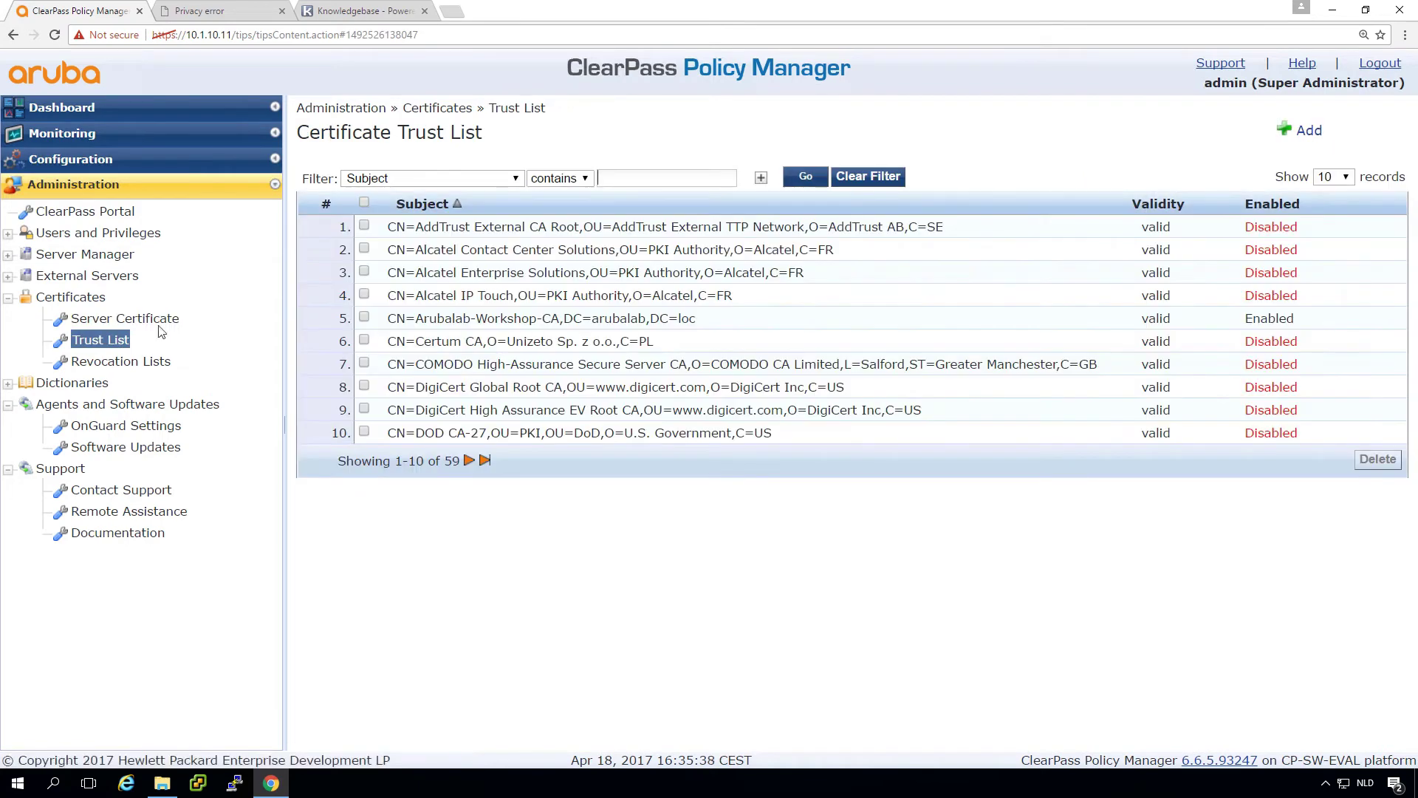
{"action": "left_click", "coordinate": [1305, 132]}
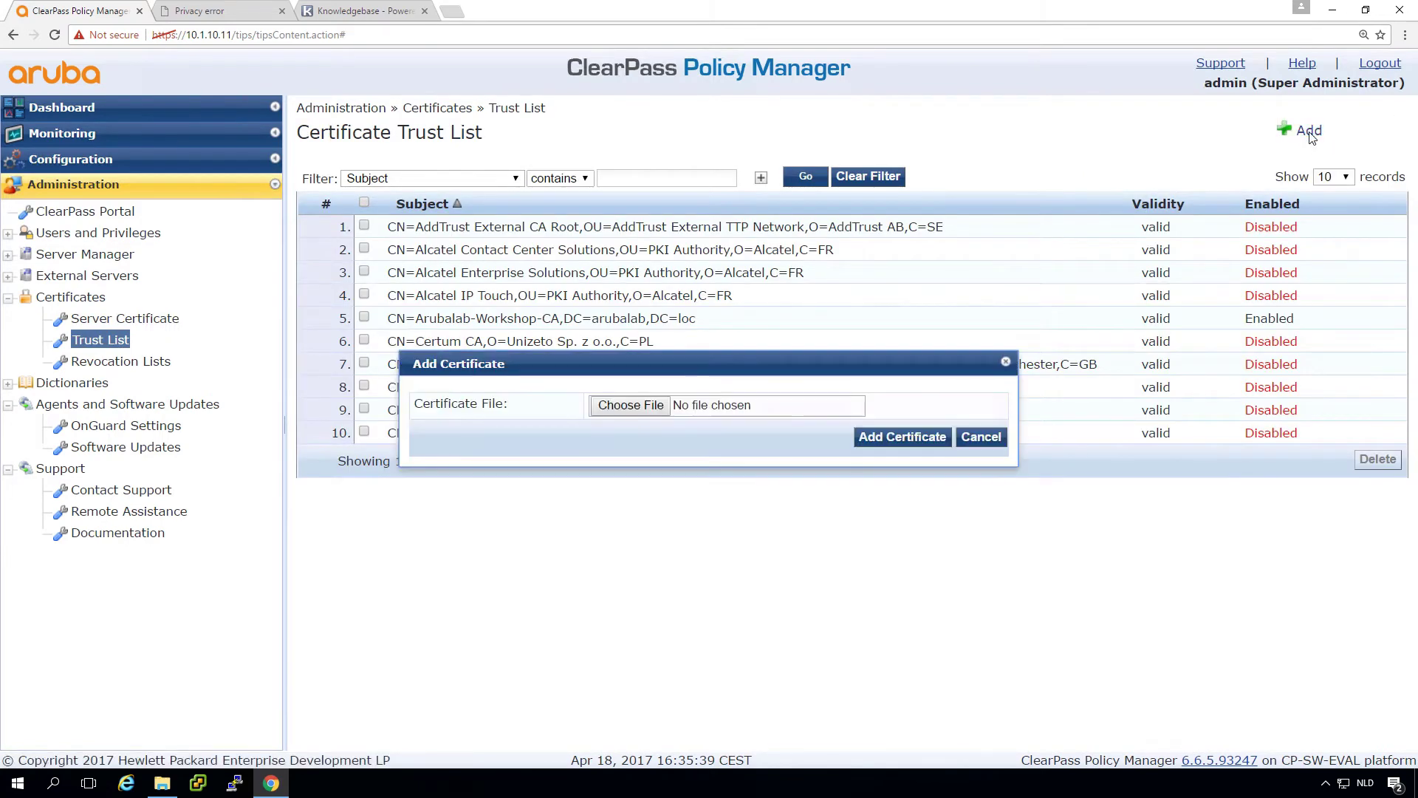
{"action": "left_click", "coordinate": [632, 406]}
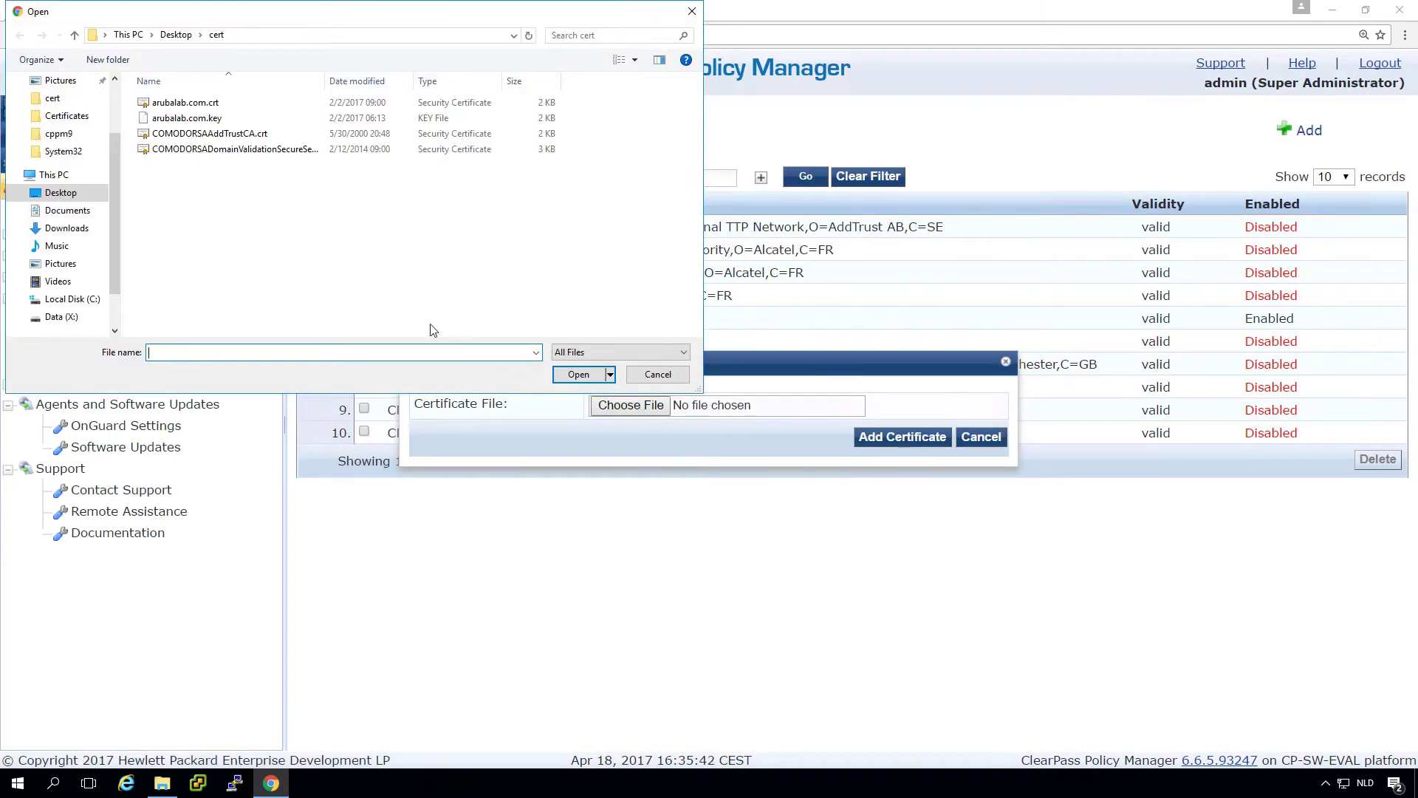
{"action": "left_click", "coordinate": [229, 136]}
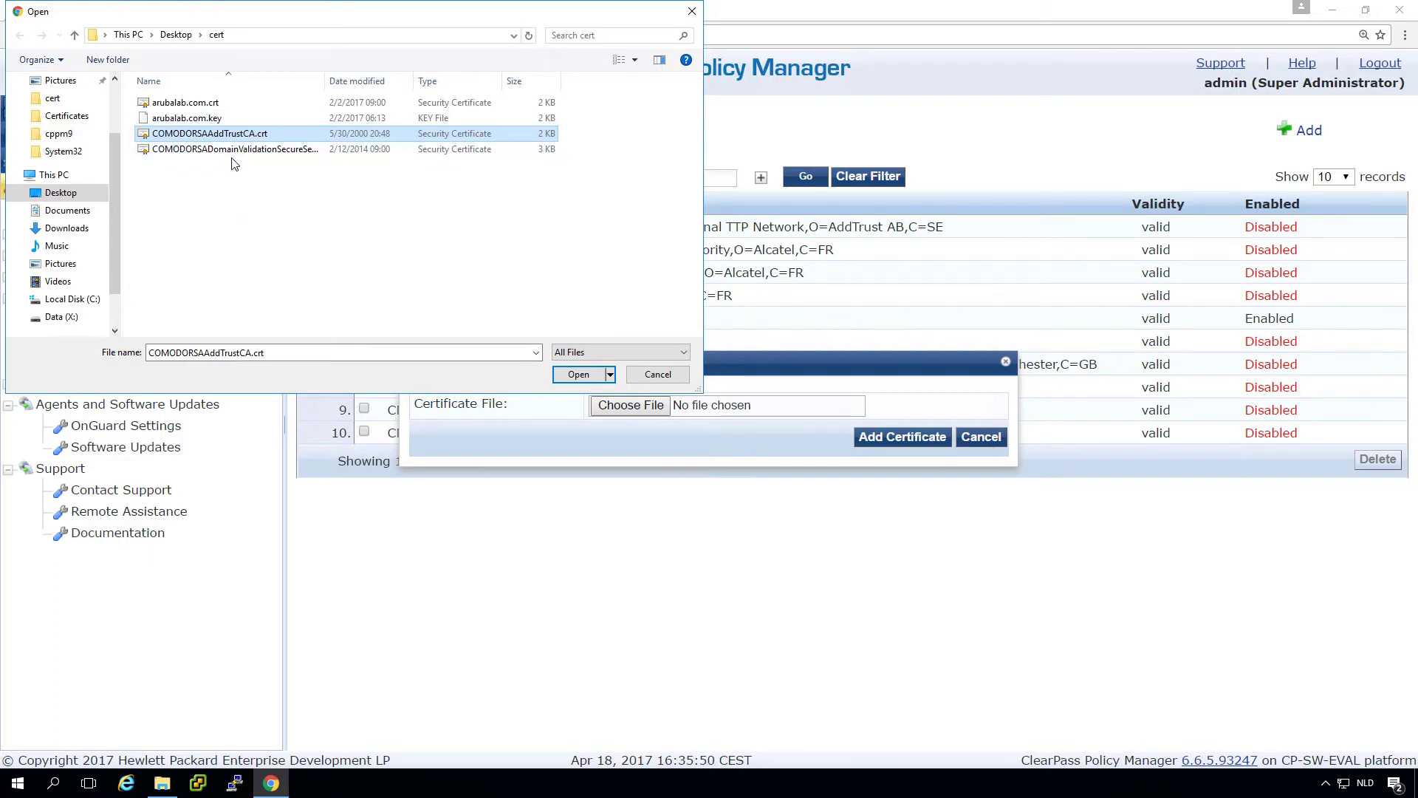
{"action": "left_click", "coordinate": [578, 375]}
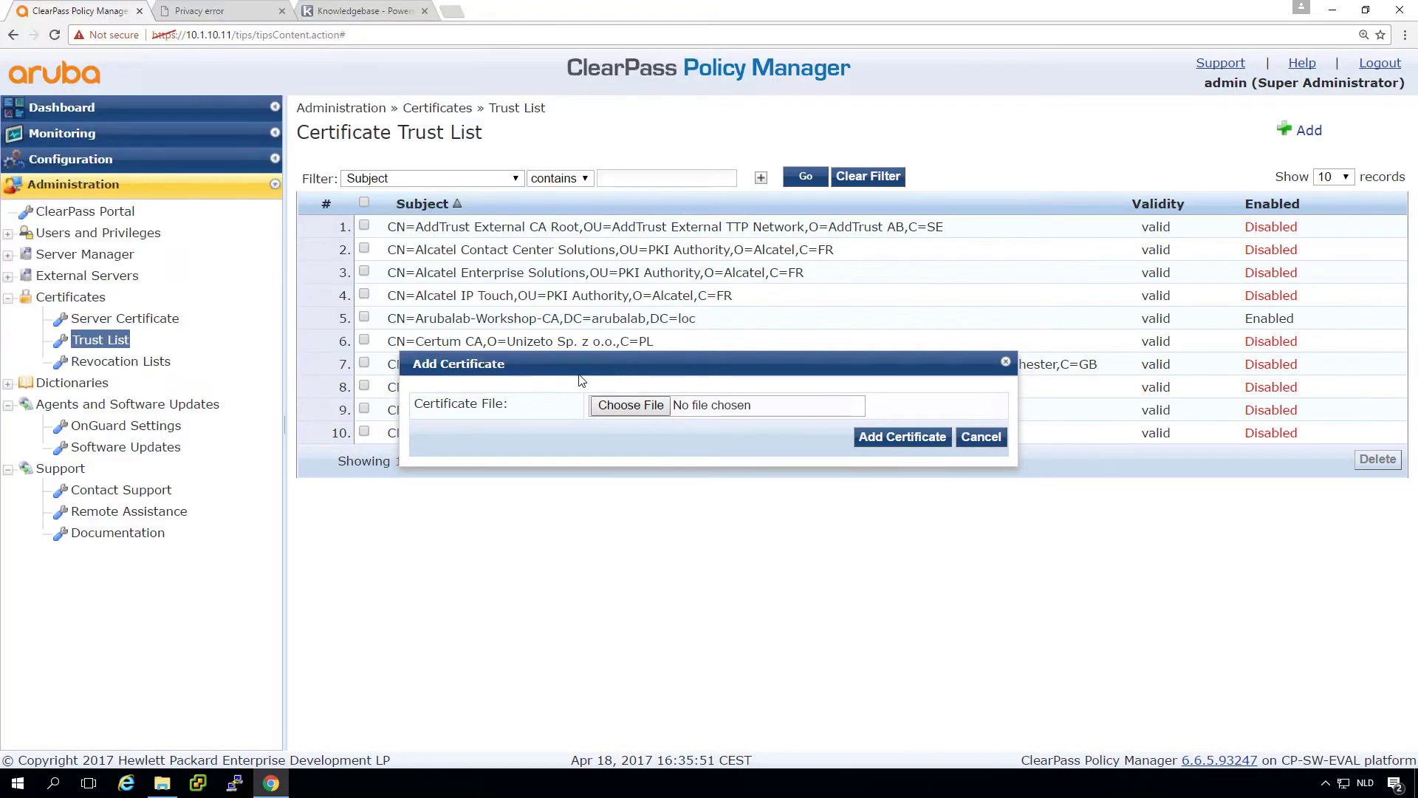
{"action": "left_click", "coordinate": [864, 437]}
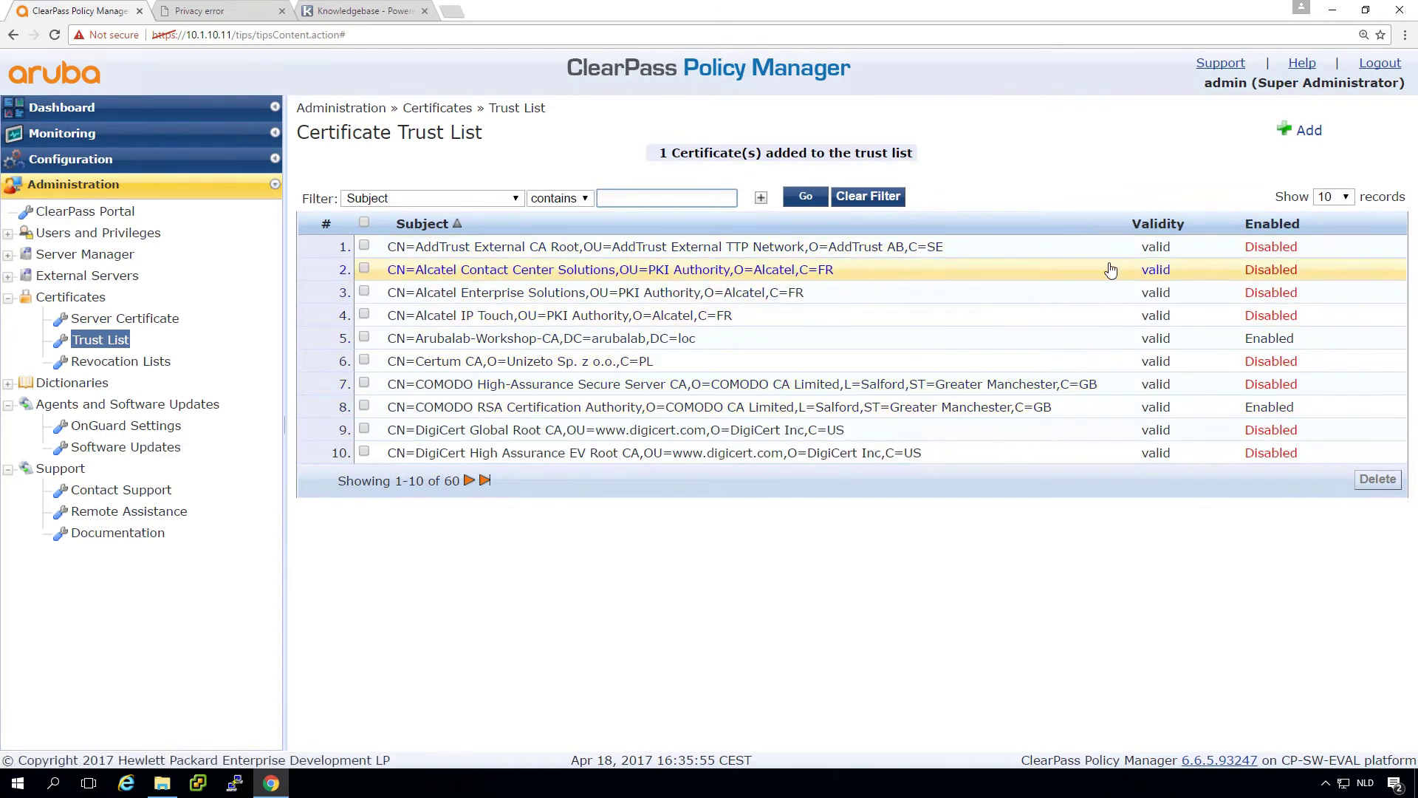
Step: Add the COMODO RSA Domain Validation Secure Server CA file to the trust list
{"action": "left_click", "coordinate": [1301, 130]}
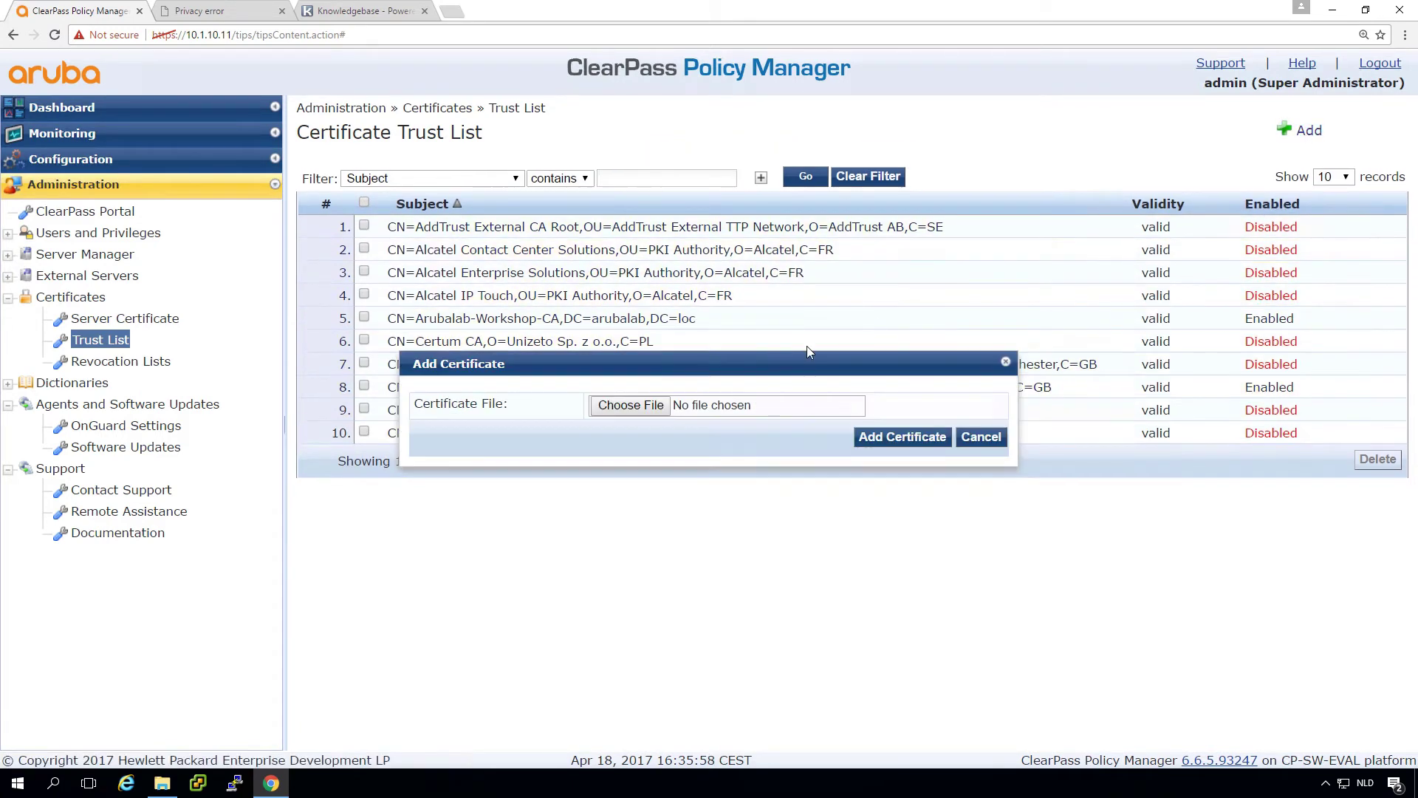
{"action": "left_click", "coordinate": [645, 407]}
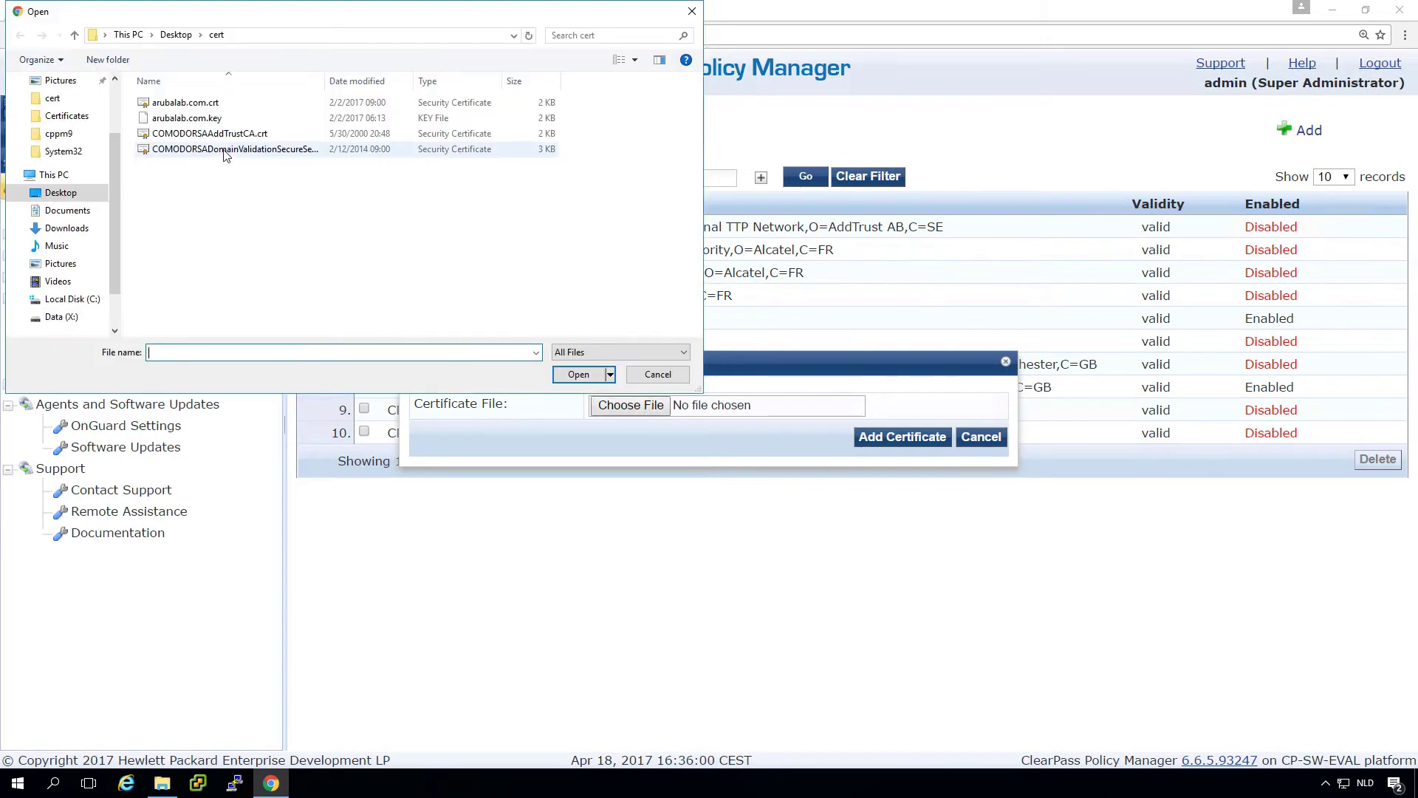
{"action": "left_click", "coordinate": [225, 151]}
{"action": "left_click", "coordinate": [578, 375]}
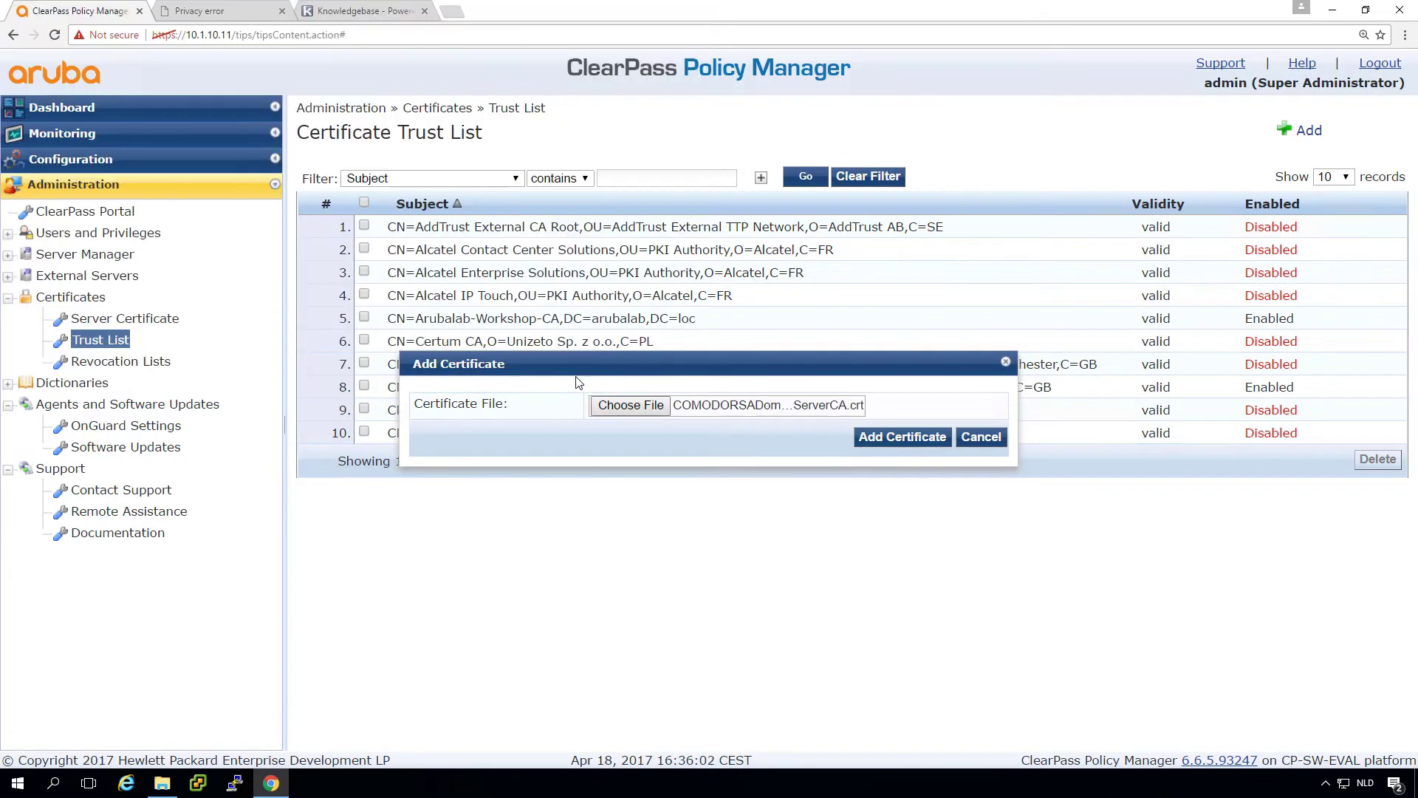
{"action": "left_click", "coordinate": [903, 436]}
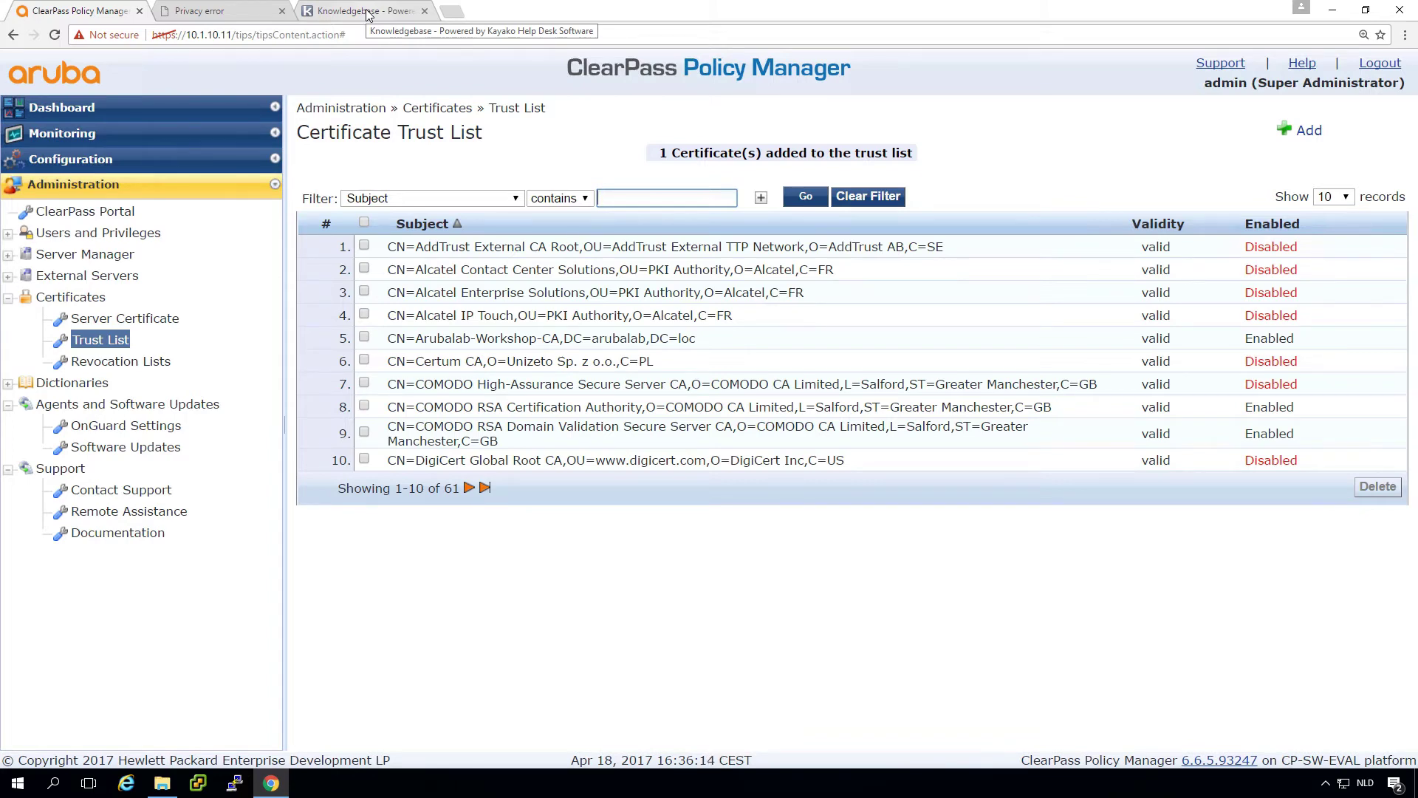
{"action": "left_click", "coordinate": [367, 12]}
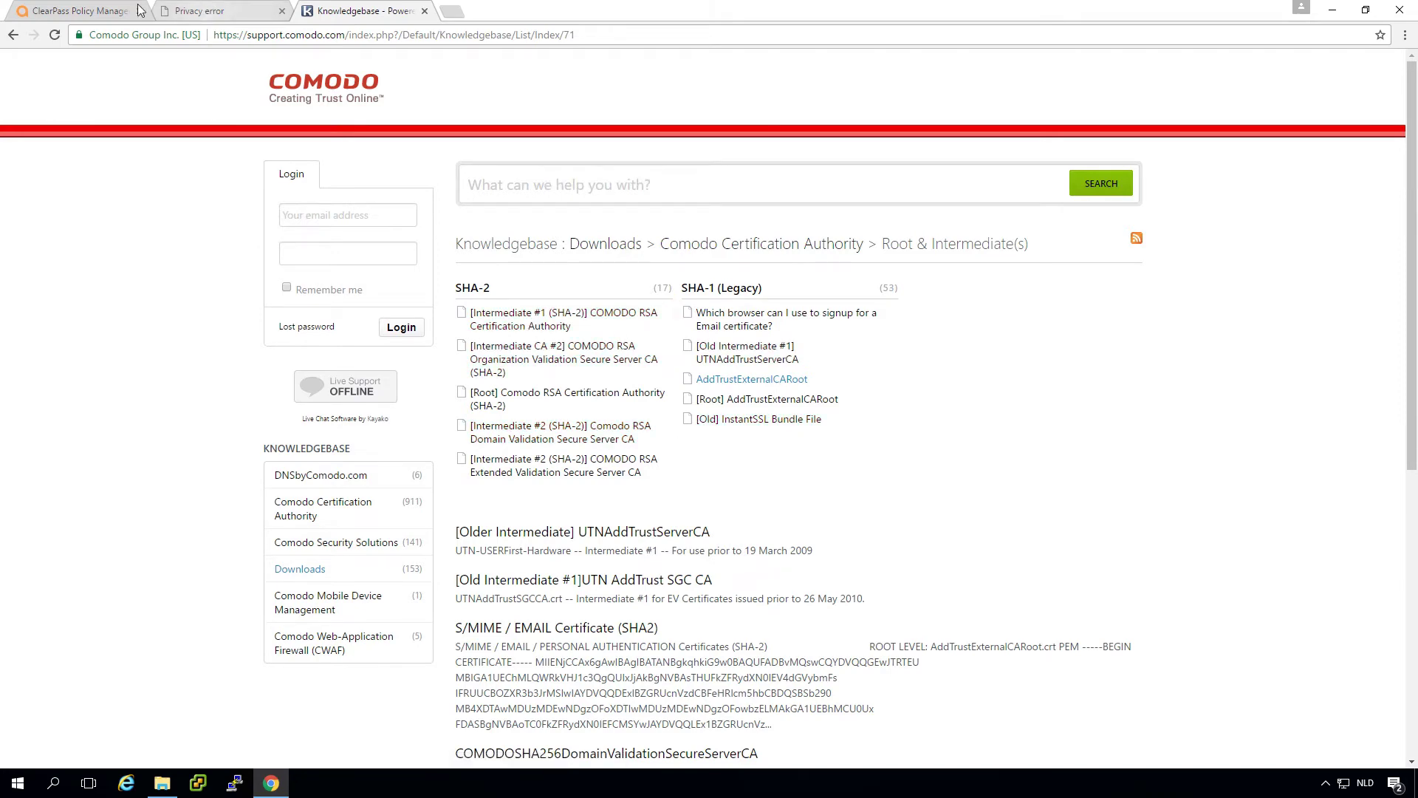
{"action": "left_click", "coordinate": [192, 11]}
{"action": "left_click", "coordinate": [59, 12]}
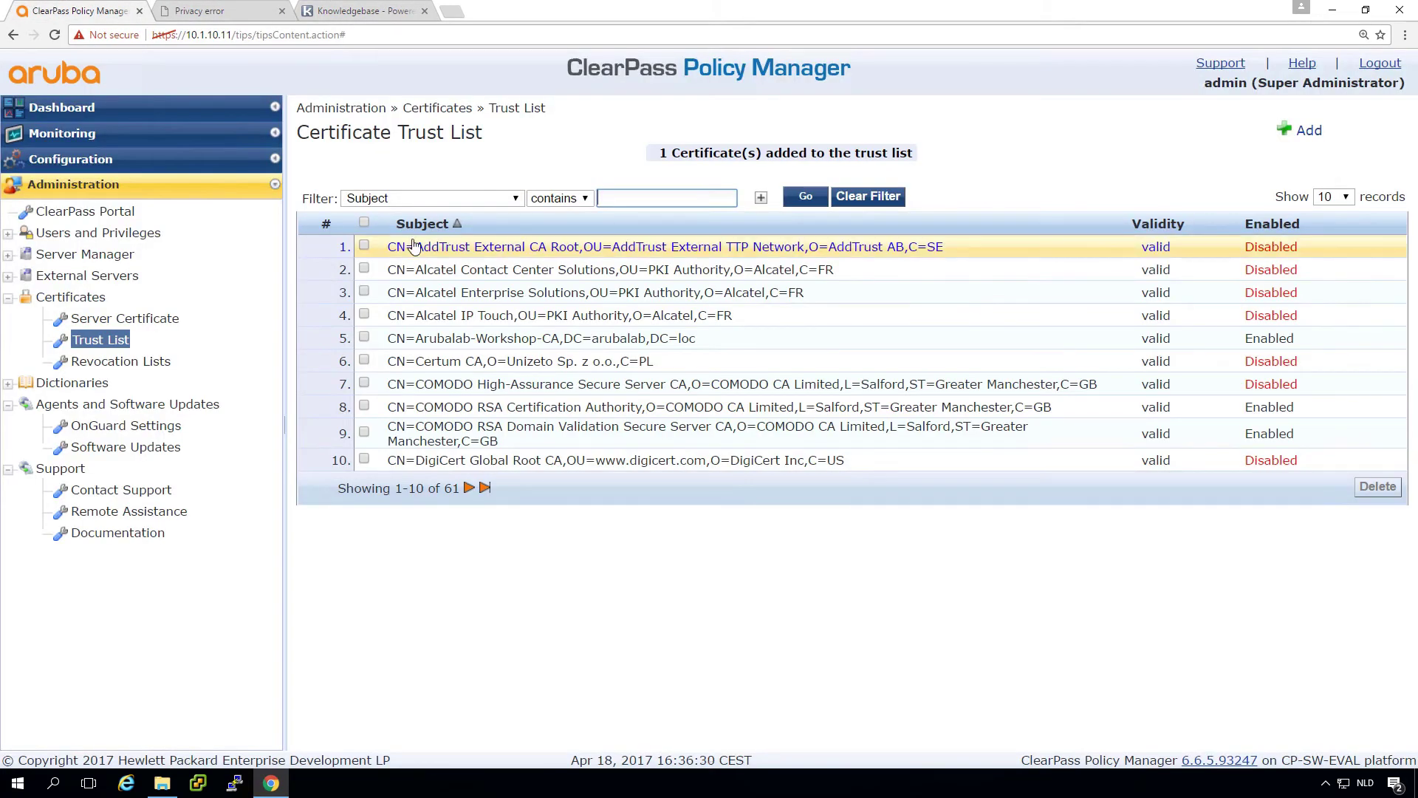
Step: Show the HTTPS Server Certificate on the Server Certificate page
{"action": "left_click", "coordinate": [115, 319]}
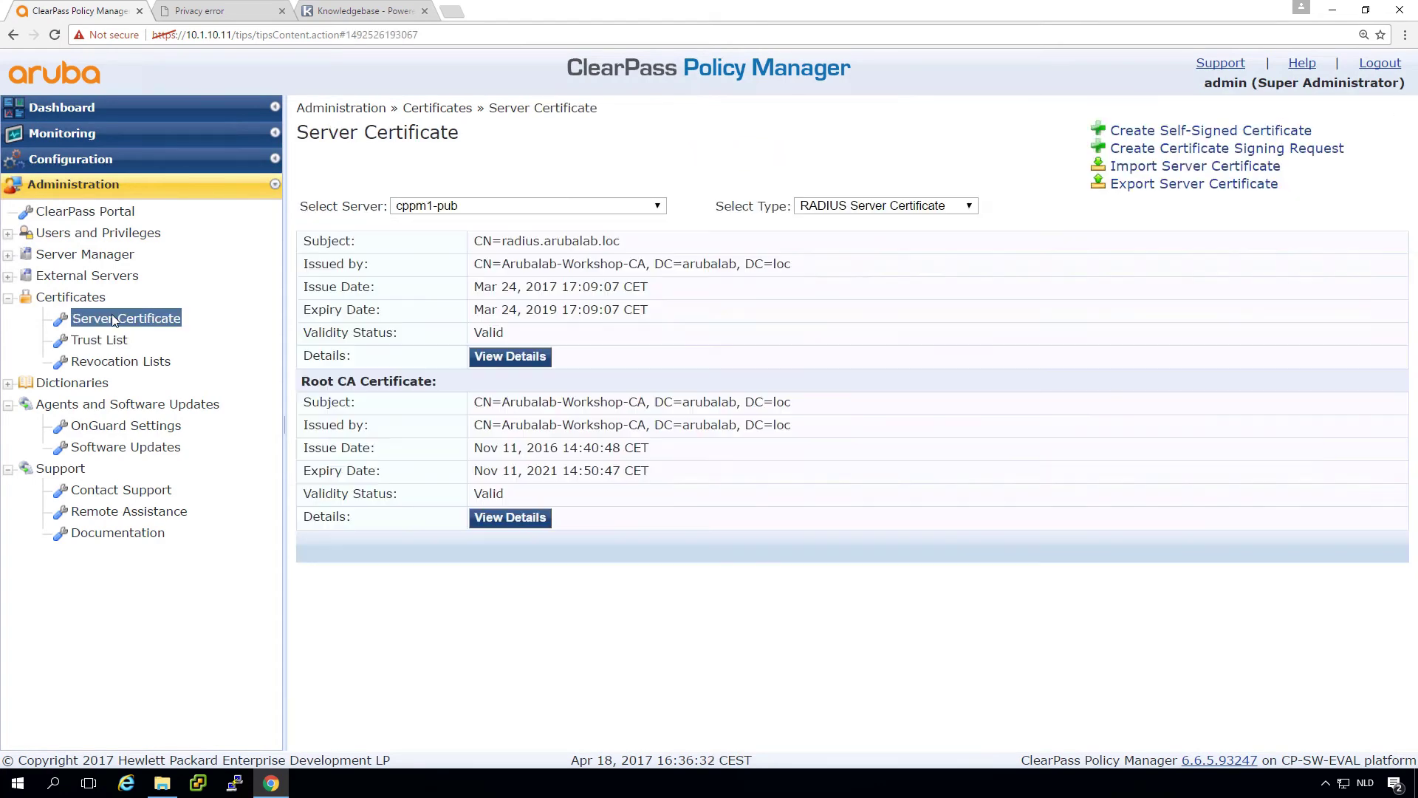
{"action": "left_click", "coordinate": [870, 208]}
{"action": "left_click", "coordinate": [857, 238]}
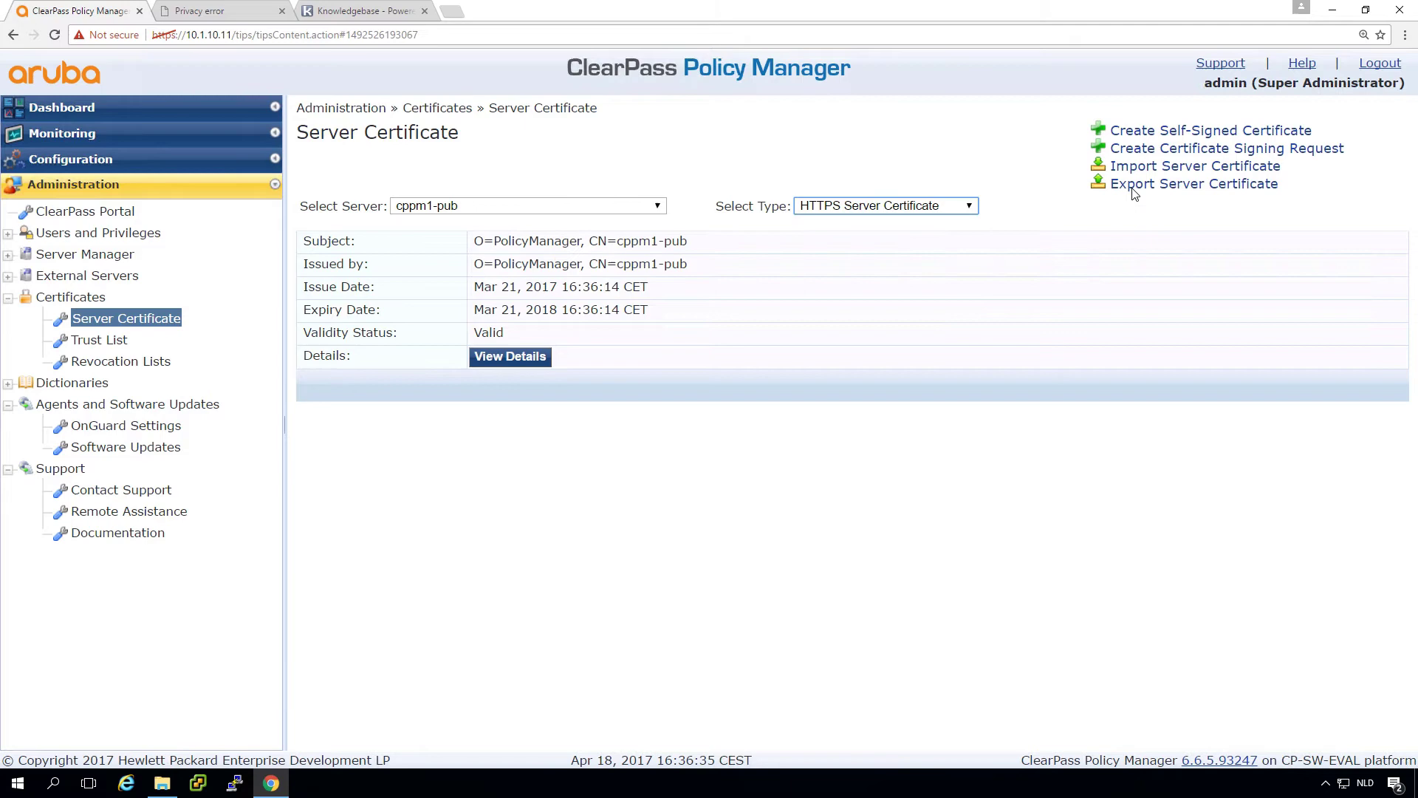
Step: Retry importing arubalab.com.crt and .key with the key password; it fails requiring AddTrust External CA Root
{"action": "left_click", "coordinate": [1153, 168]}
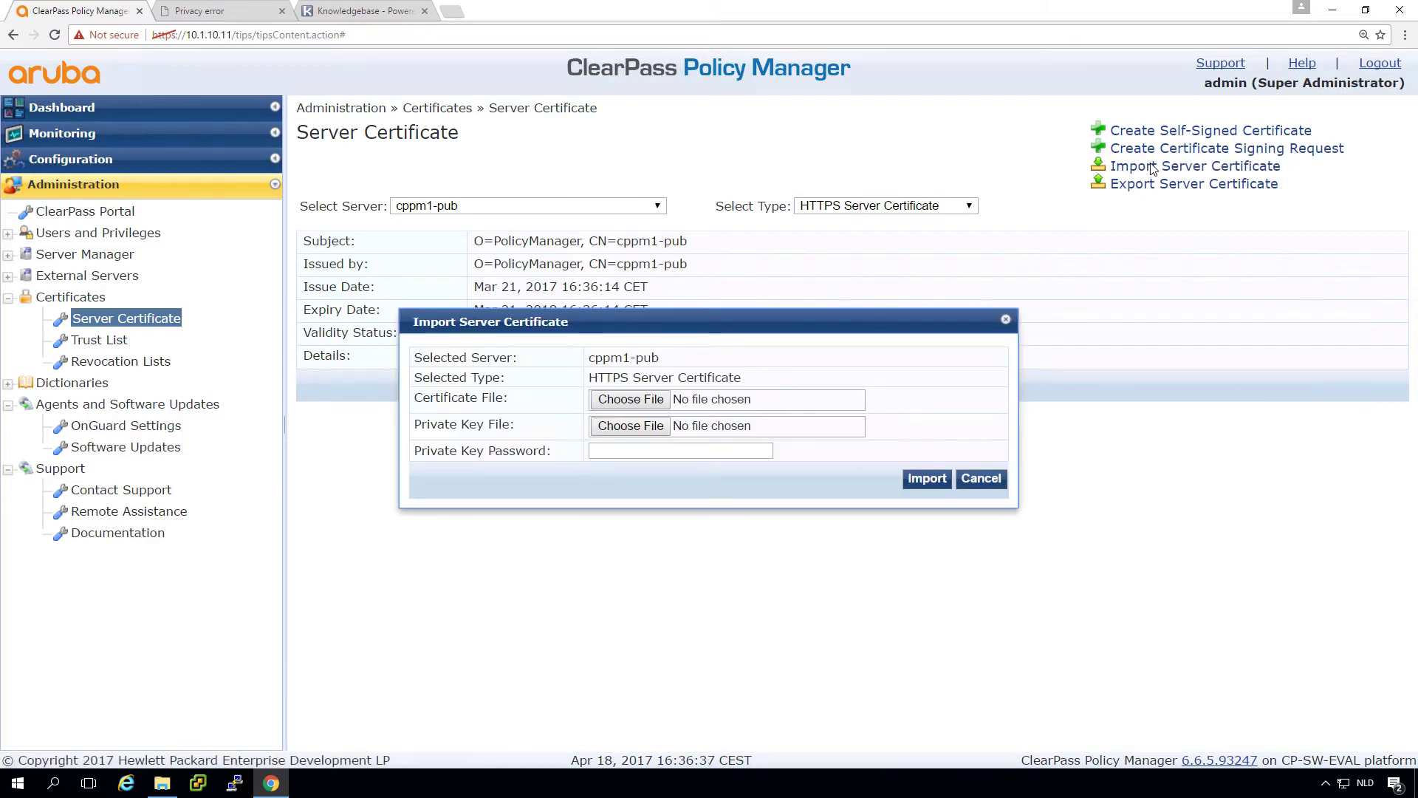
{"action": "left_click", "coordinate": [638, 406]}
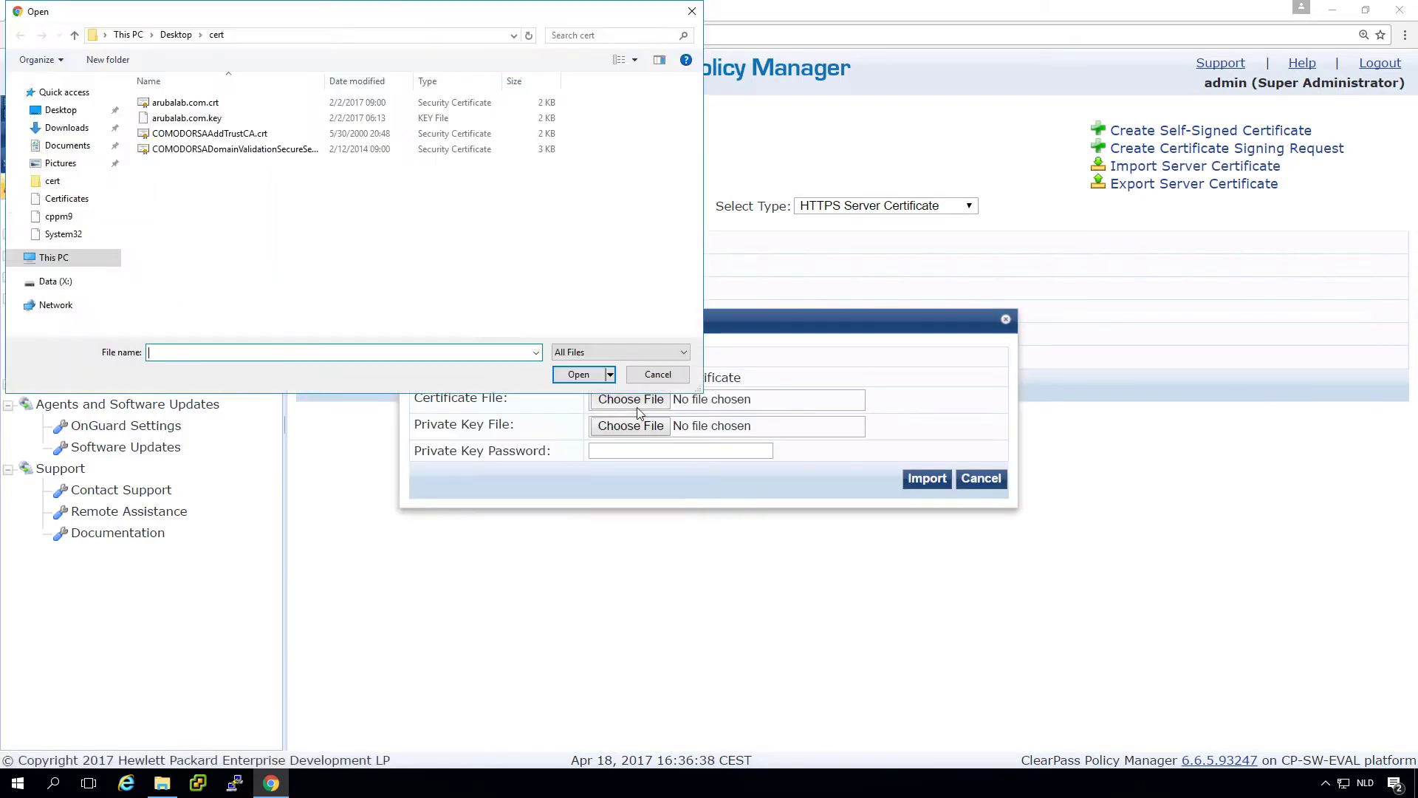
{"action": "double_click", "coordinate": [194, 109]}
{"action": "left_click", "coordinate": [600, 426]}
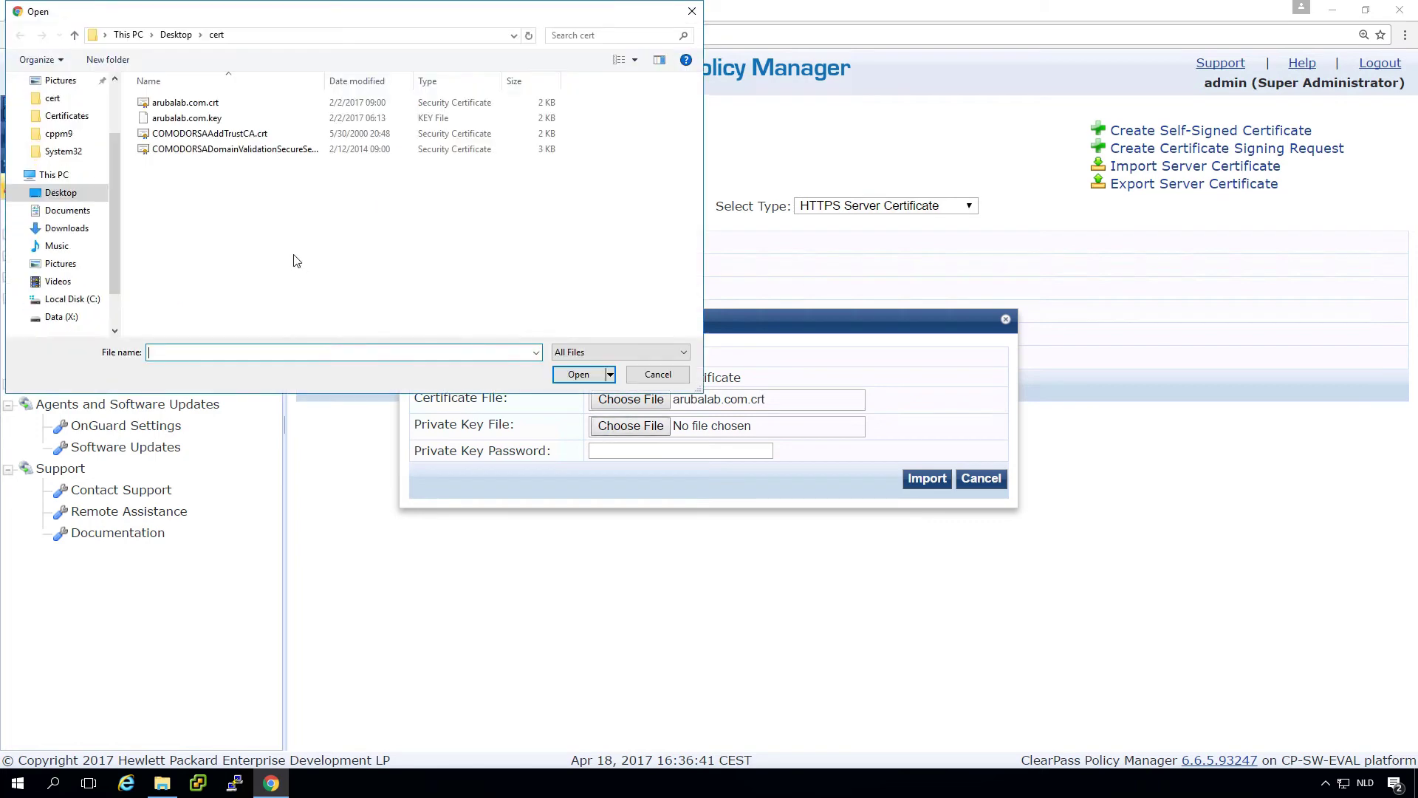
{"action": "double_click", "coordinate": [189, 118]}
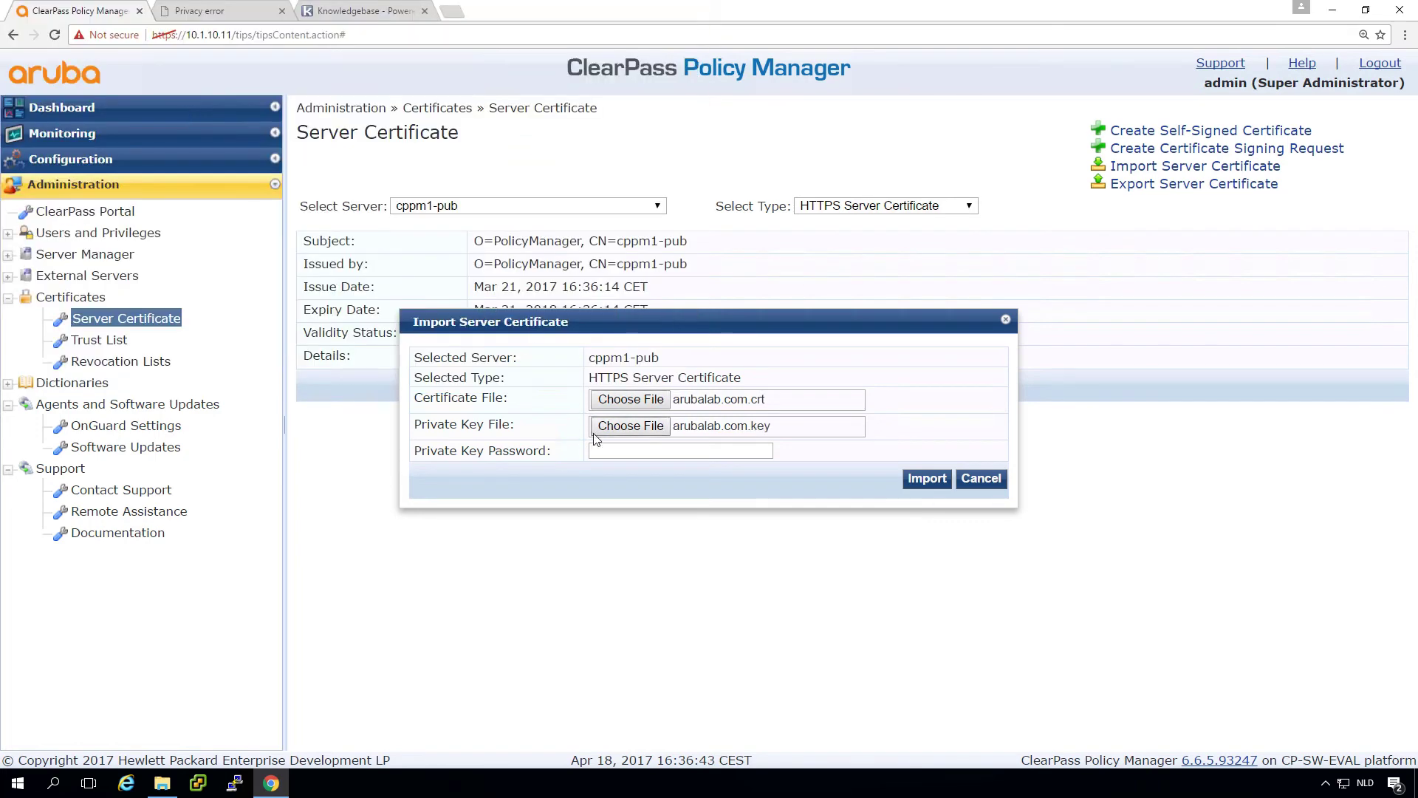
{"action": "left_click", "coordinate": [623, 449]}
{"action": "type", "text": "aruba123"}
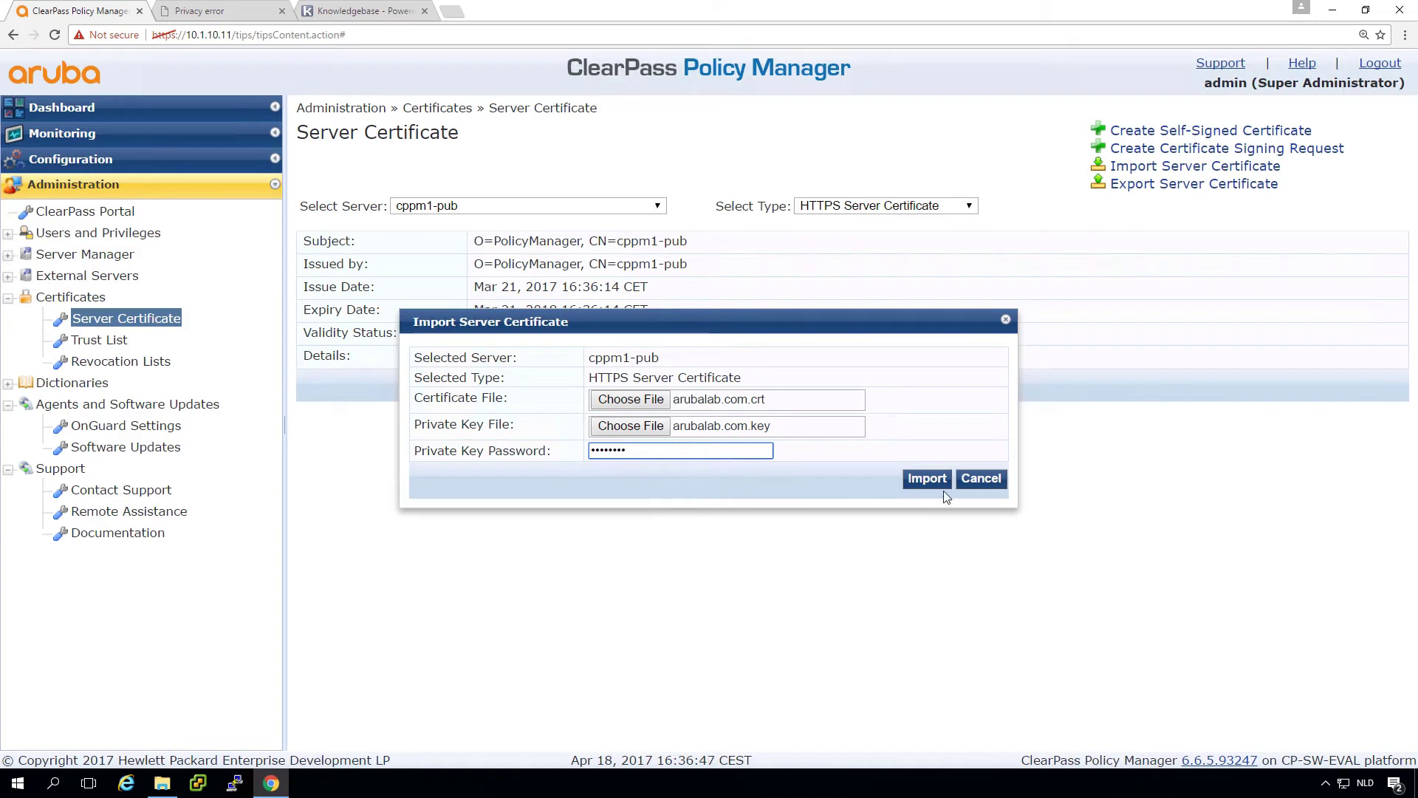
{"action": "left_click", "coordinate": [935, 481]}
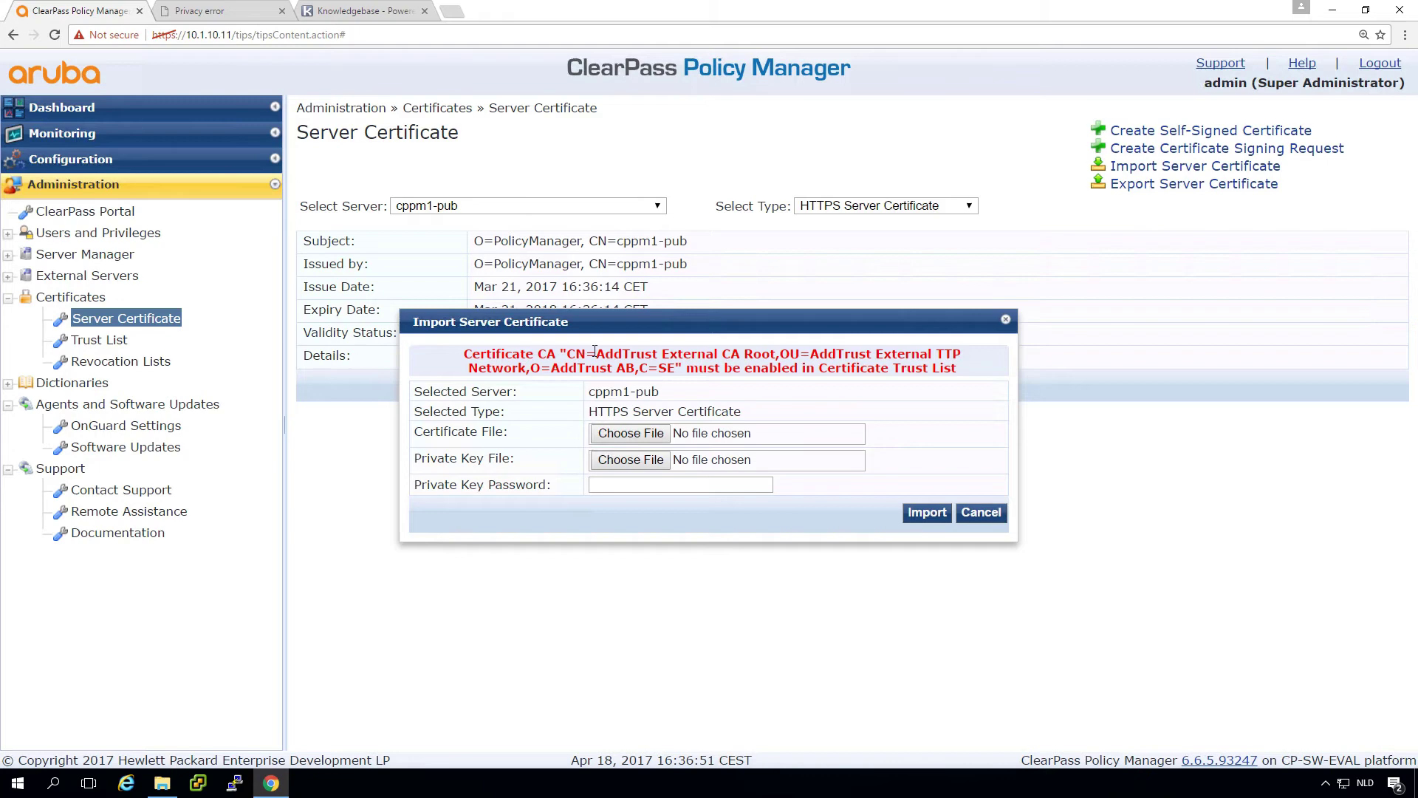
{"action": "left_click_drag", "start_coordinate": [595, 353], "coordinate": [771, 362]}
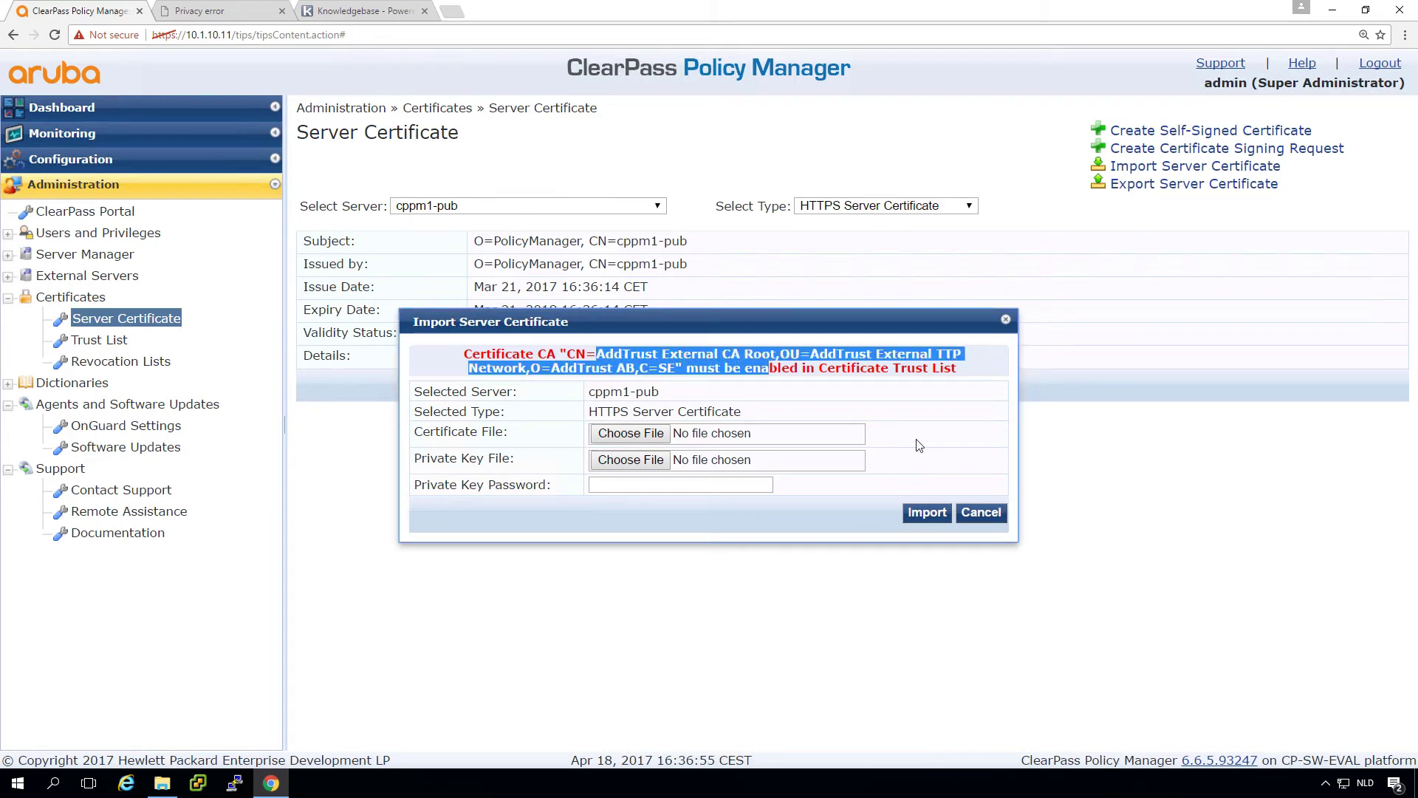
{"action": "left_click", "coordinate": [981, 512]}
Step: Enable AddTrust External CA Root in the Certificate Trust List
{"action": "left_click", "coordinate": [102, 341]}
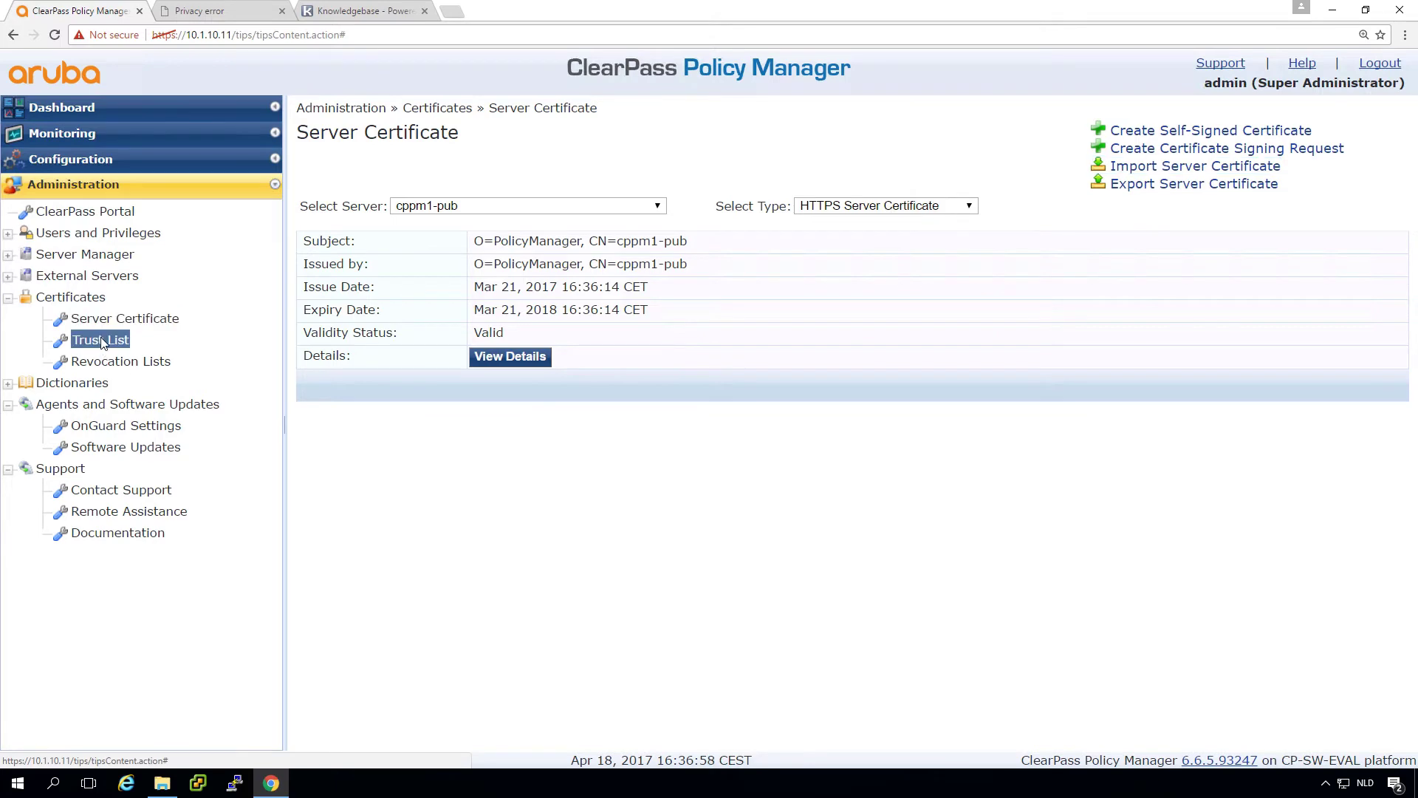
{"action": "left_click", "coordinate": [550, 233]}
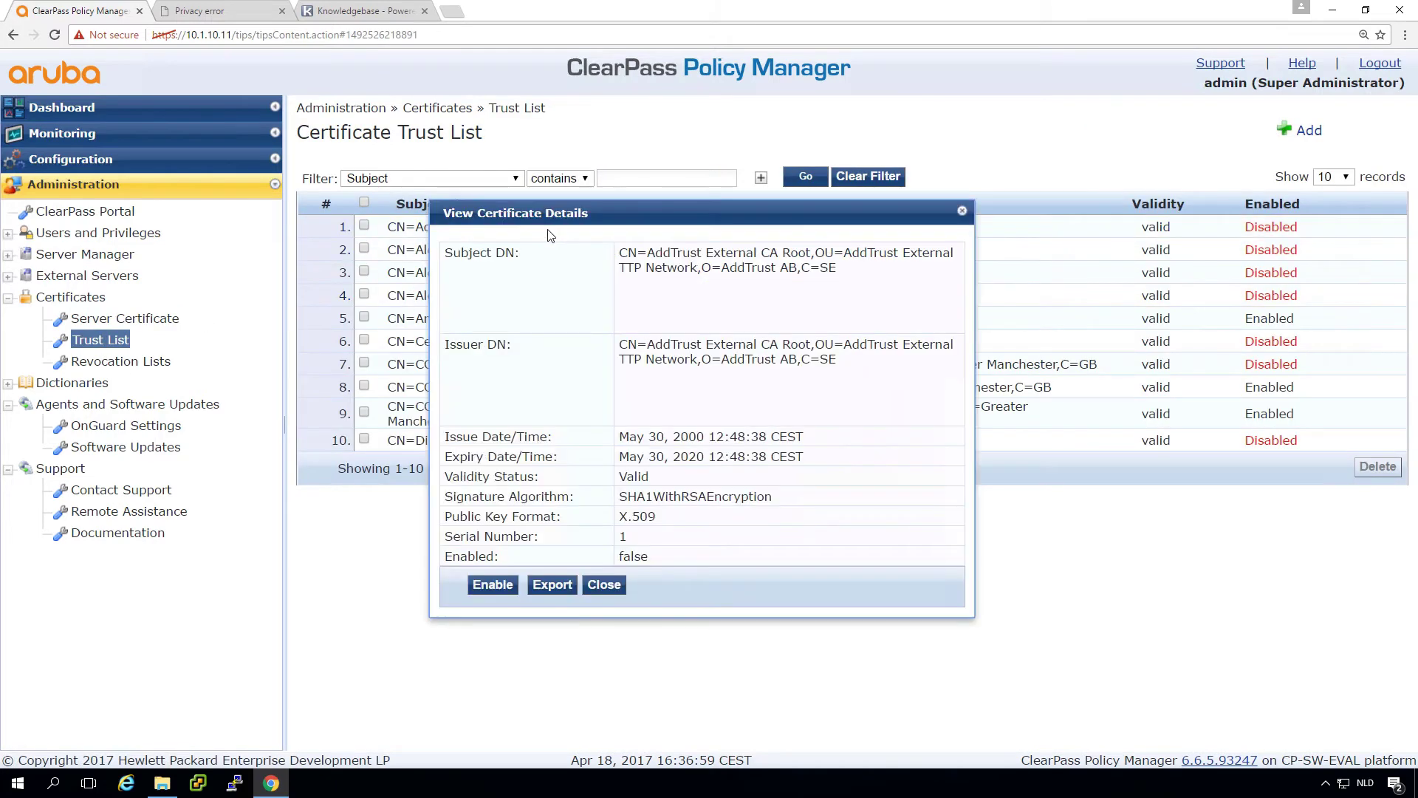
{"action": "left_click", "coordinate": [493, 585]}
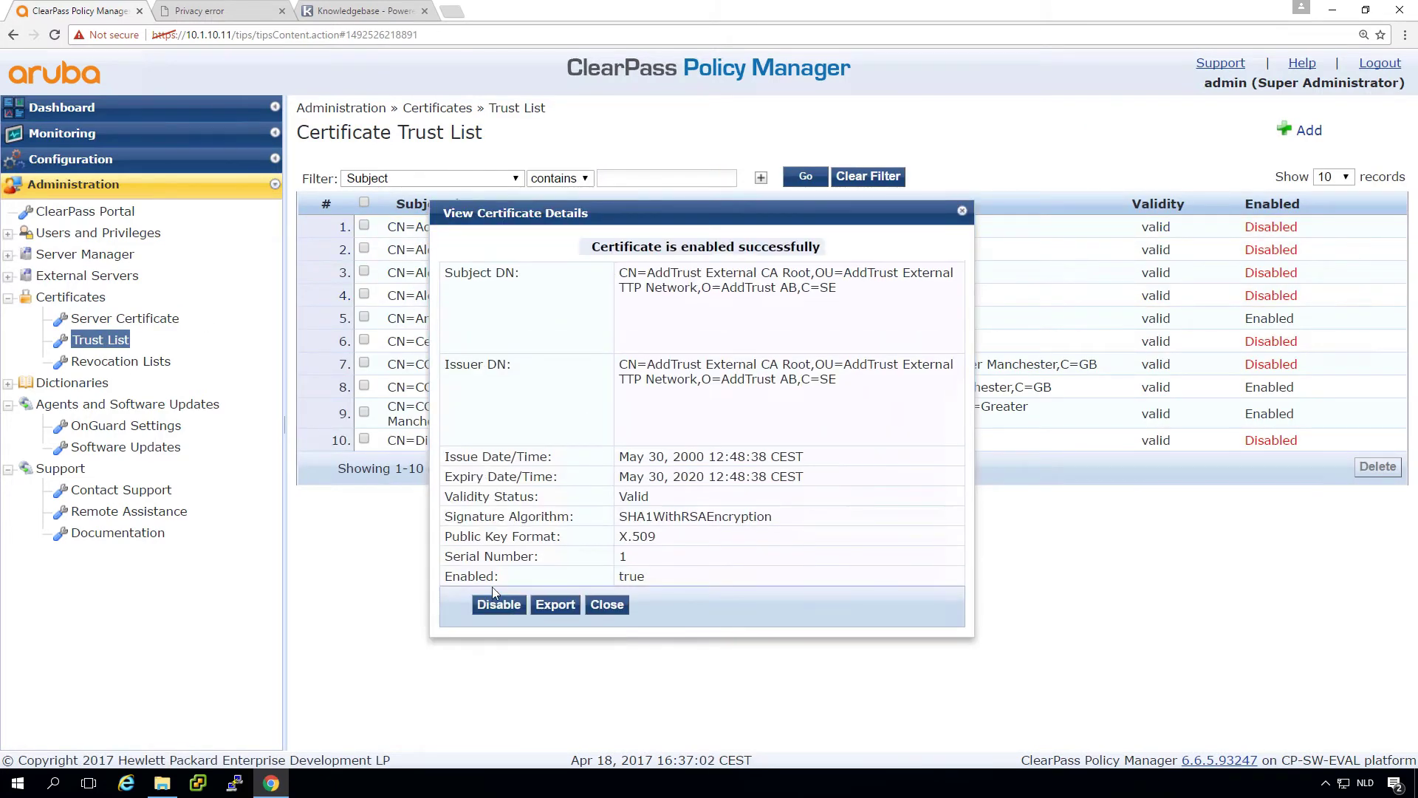
{"action": "left_click", "coordinate": [608, 604]}
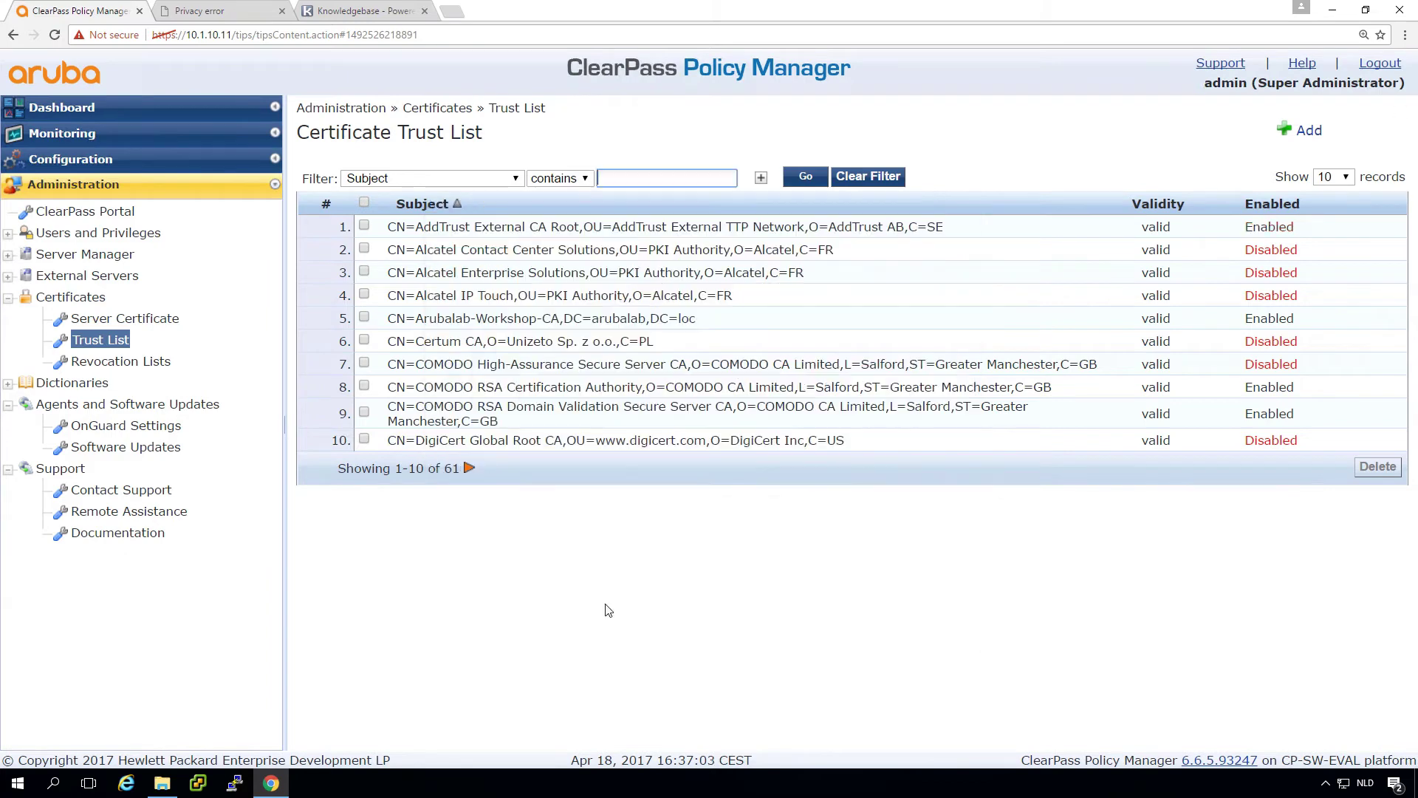
Step: Import arubalab.com.crt and arubalab.com.key as cppm1-pub's HTTPS certificate, now accepted
{"action": "left_click", "coordinate": [124, 321]}
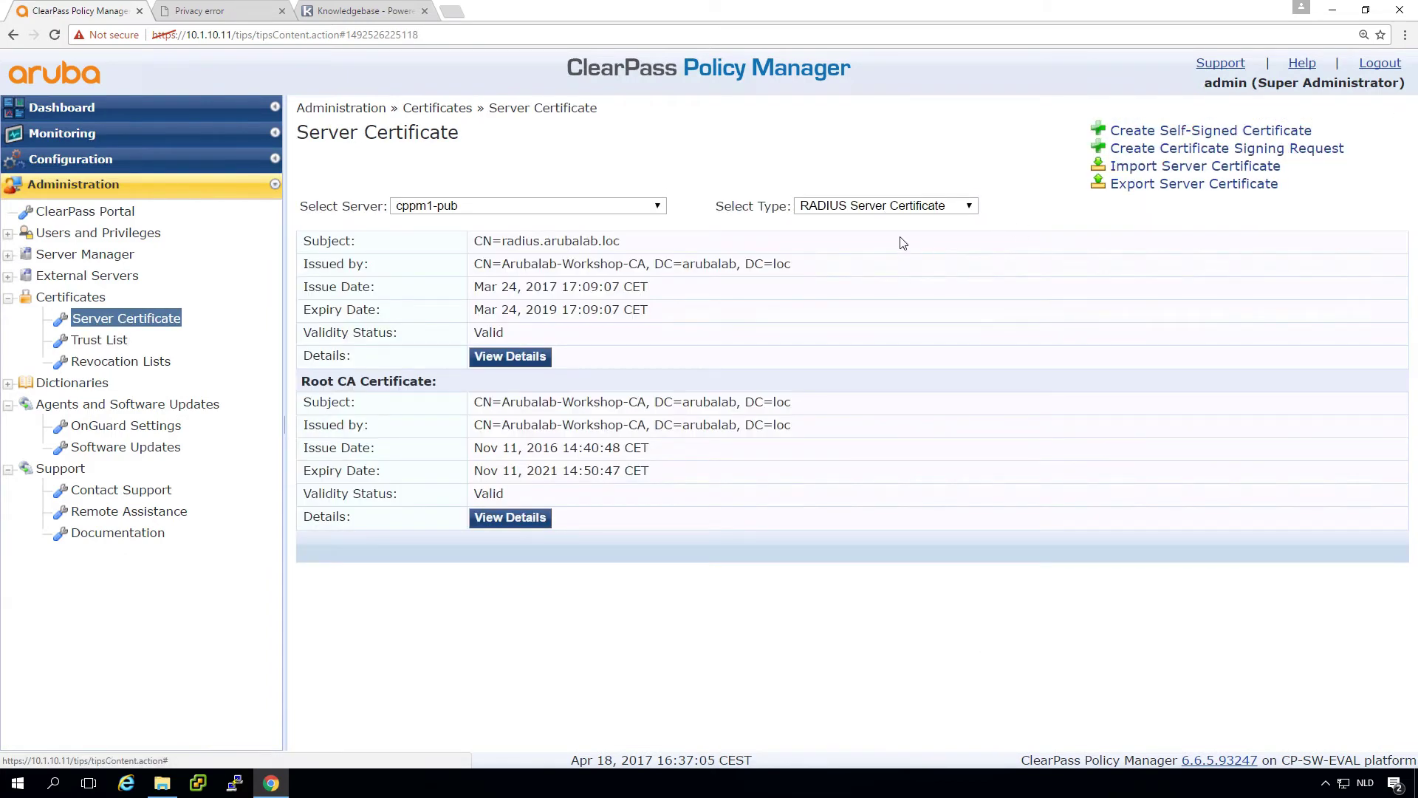
{"action": "left_click", "coordinate": [905, 207]}
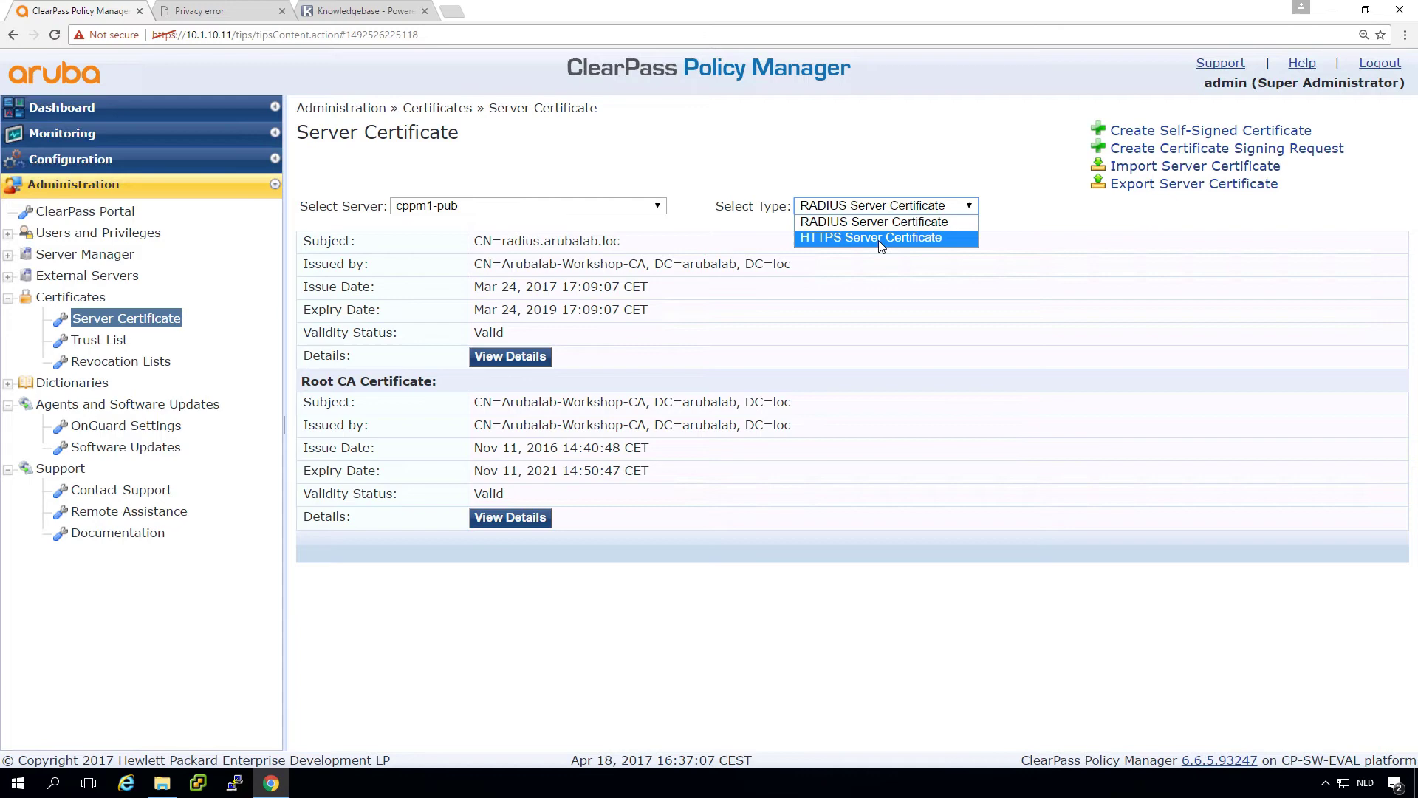
{"action": "left_click", "coordinate": [879, 238]}
{"action": "left_click", "coordinate": [1155, 171]}
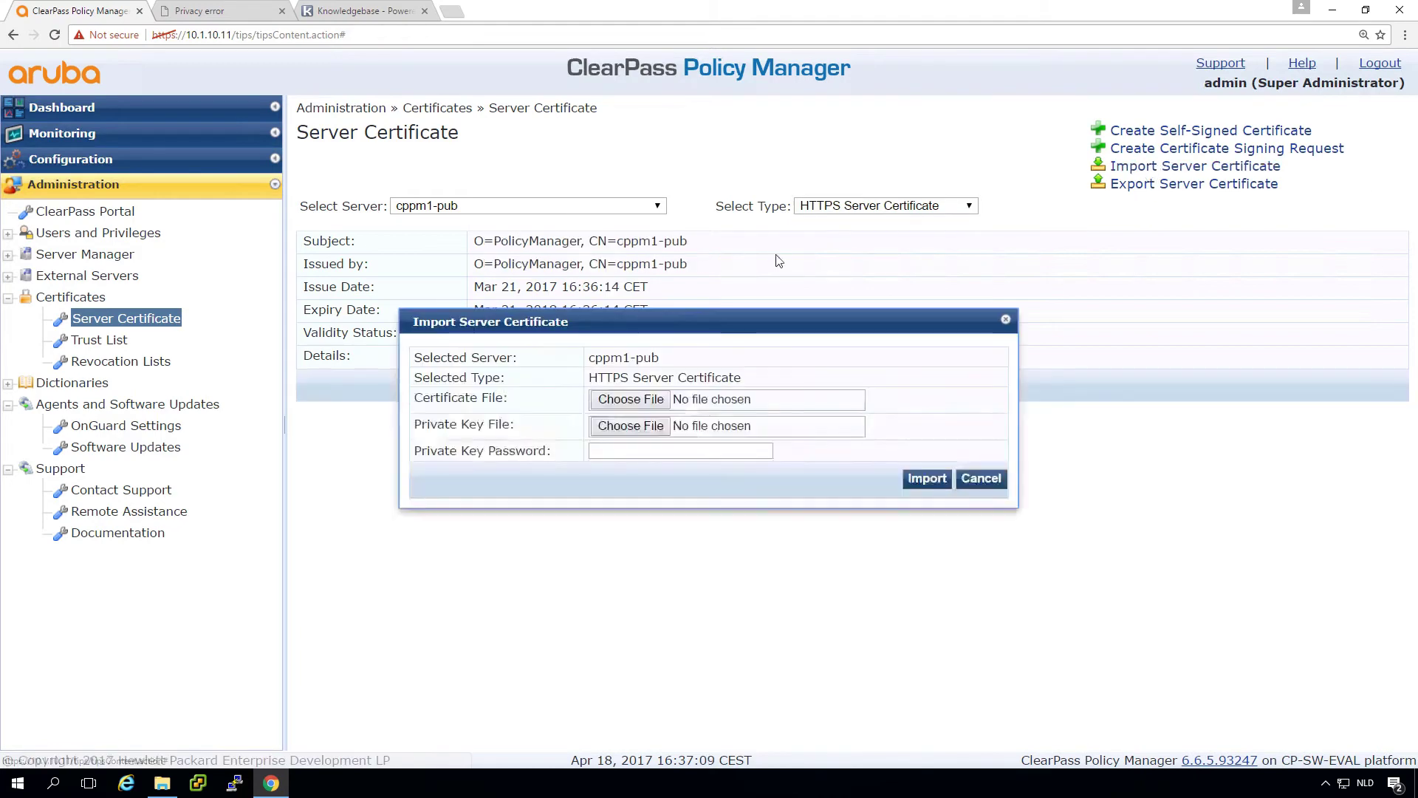
{"action": "left_click", "coordinate": [631, 399]}
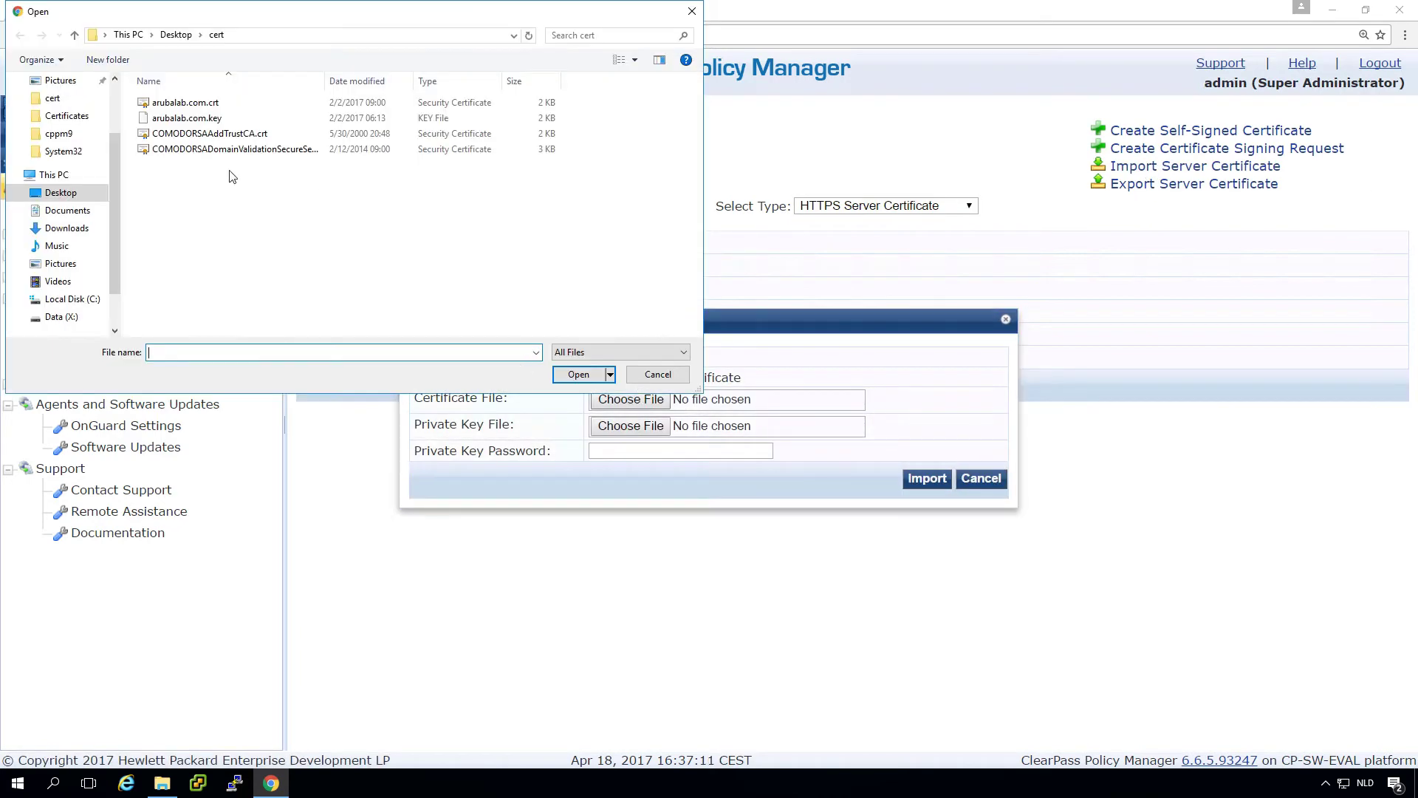
{"action": "double_click", "coordinate": [186, 103]}
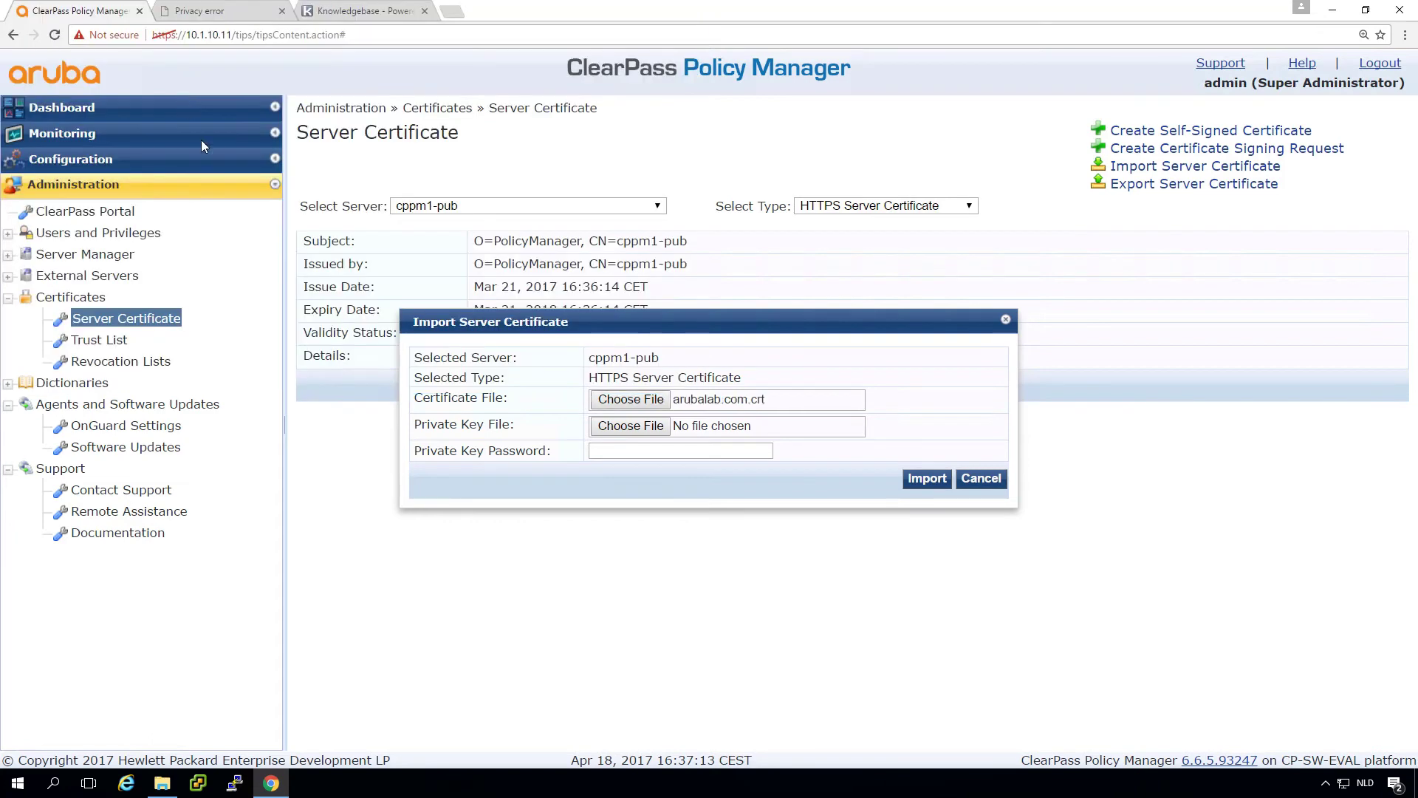
{"action": "left_click", "coordinate": [631, 426]}
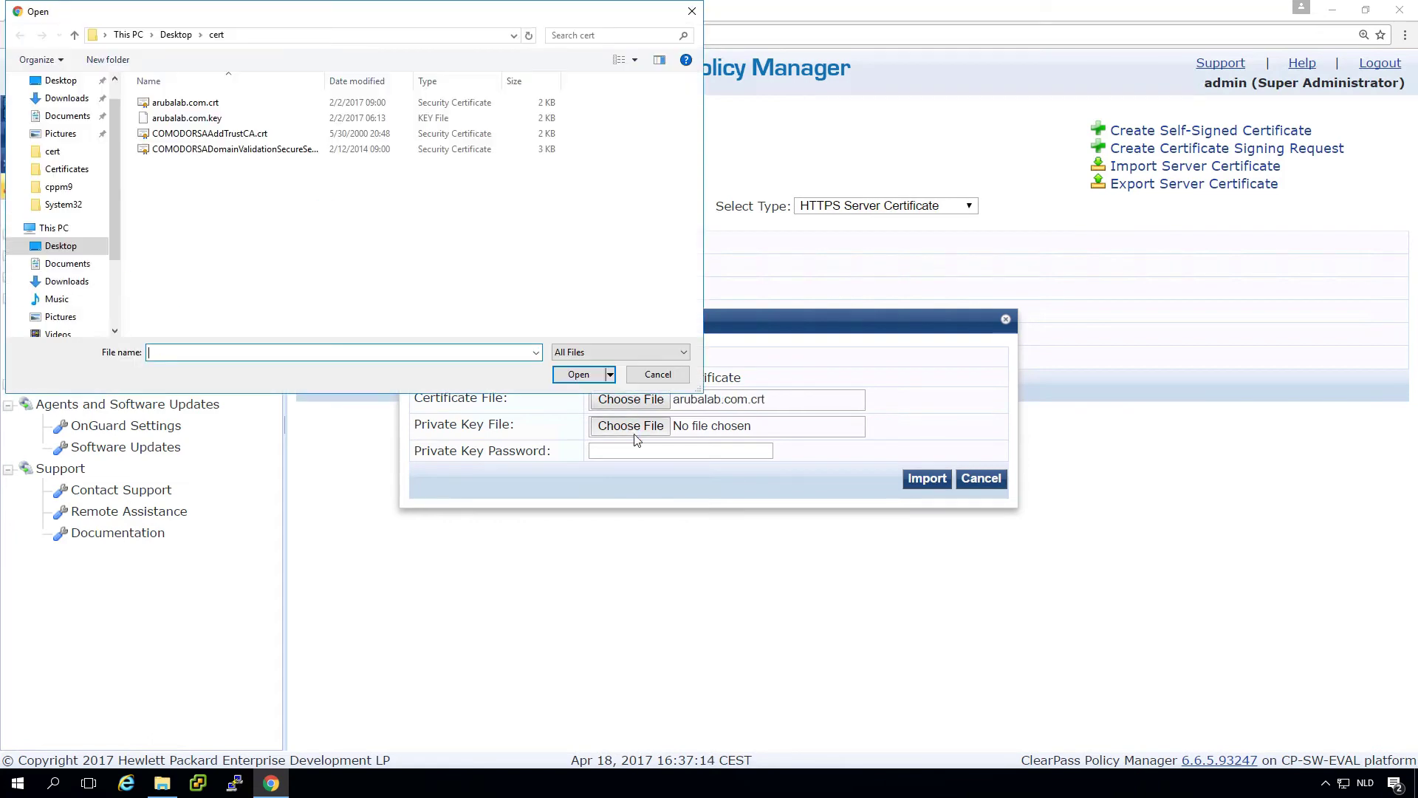
{"action": "double_click", "coordinate": [186, 119]}
{"action": "left_click", "coordinate": [676, 447]}
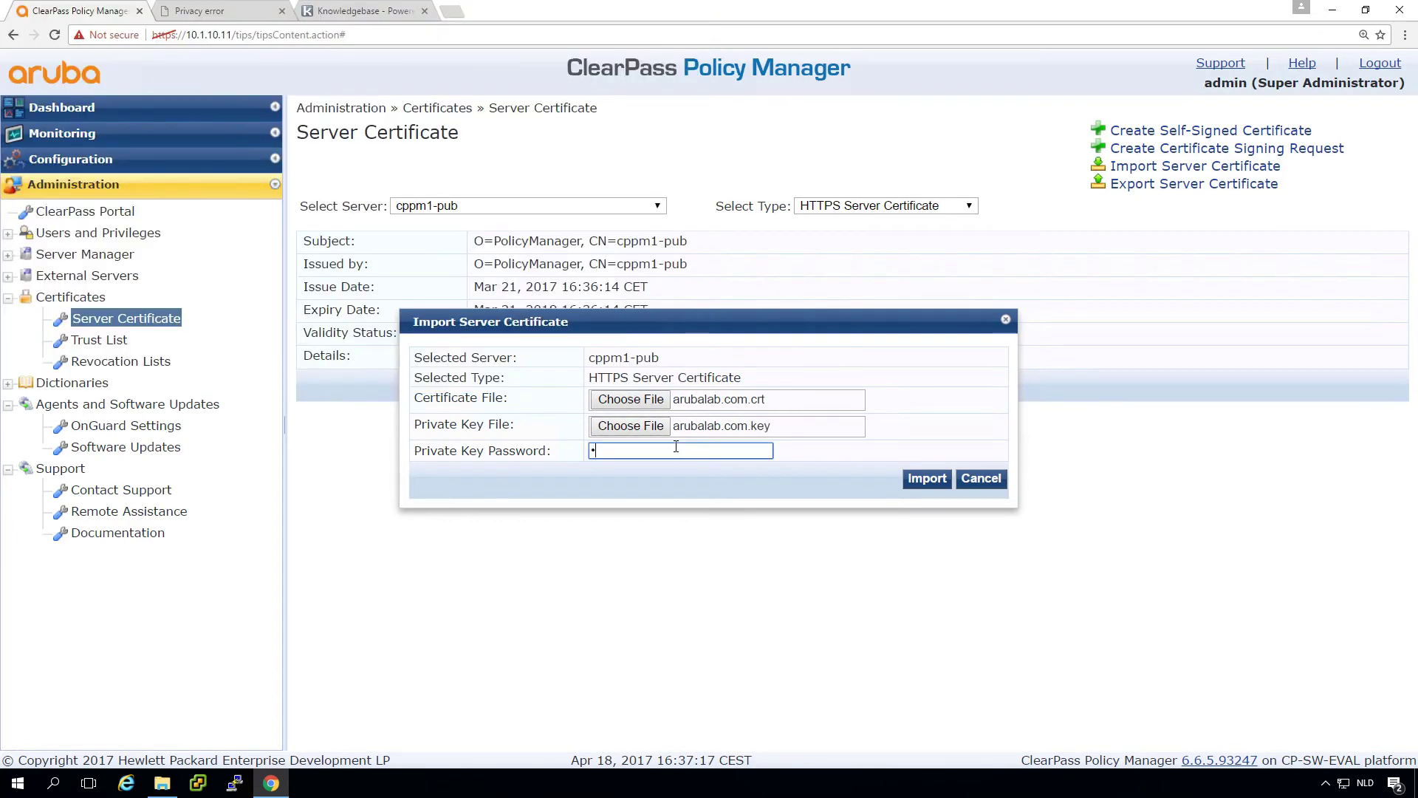
{"action": "left_click", "coordinate": [924, 480]}
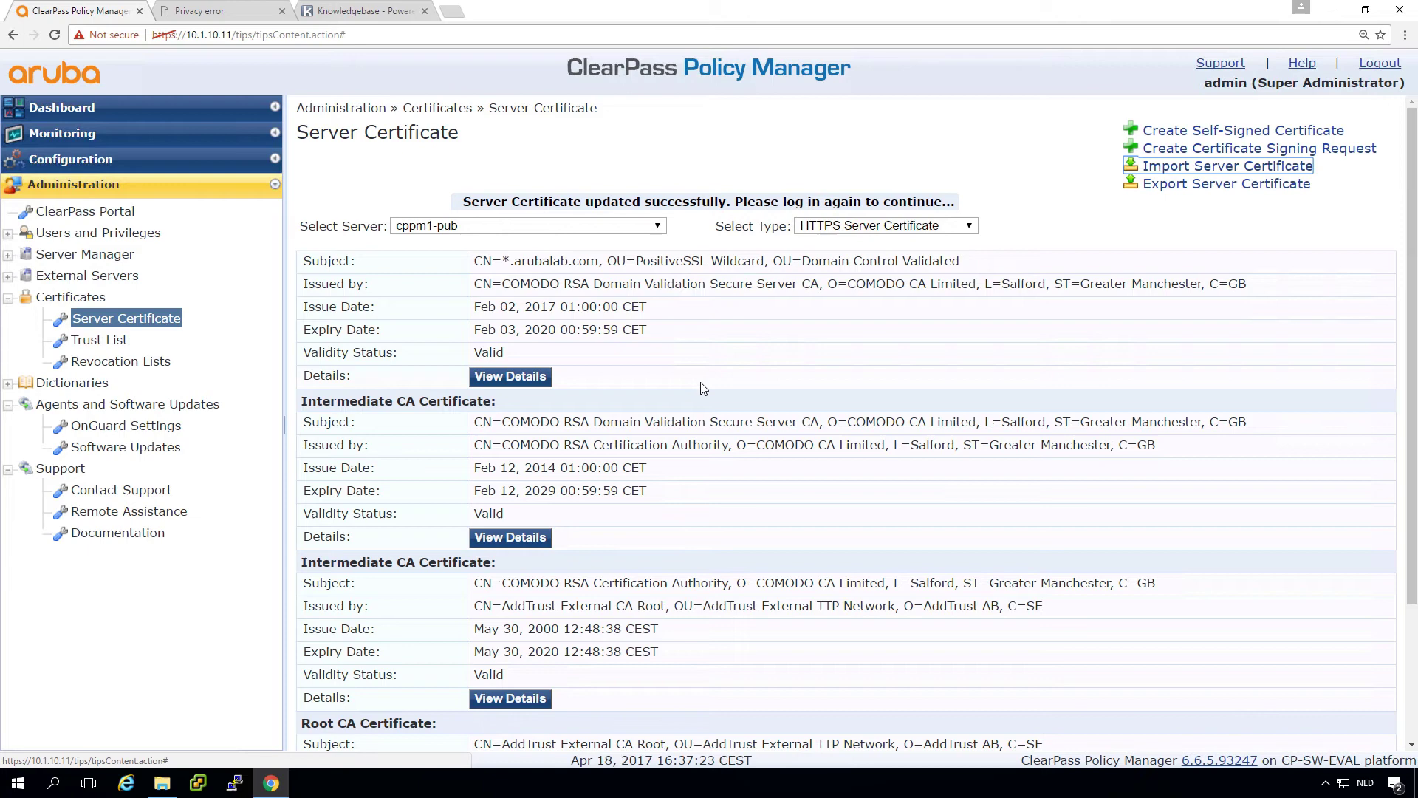
Step: Review the imported *.arubalab.com chain, then select the guest page address in the Privacy error tab
{"action": "scroll", "coordinate": [727, 598], "scroll_direction": "down", "scroll_amount": 3}
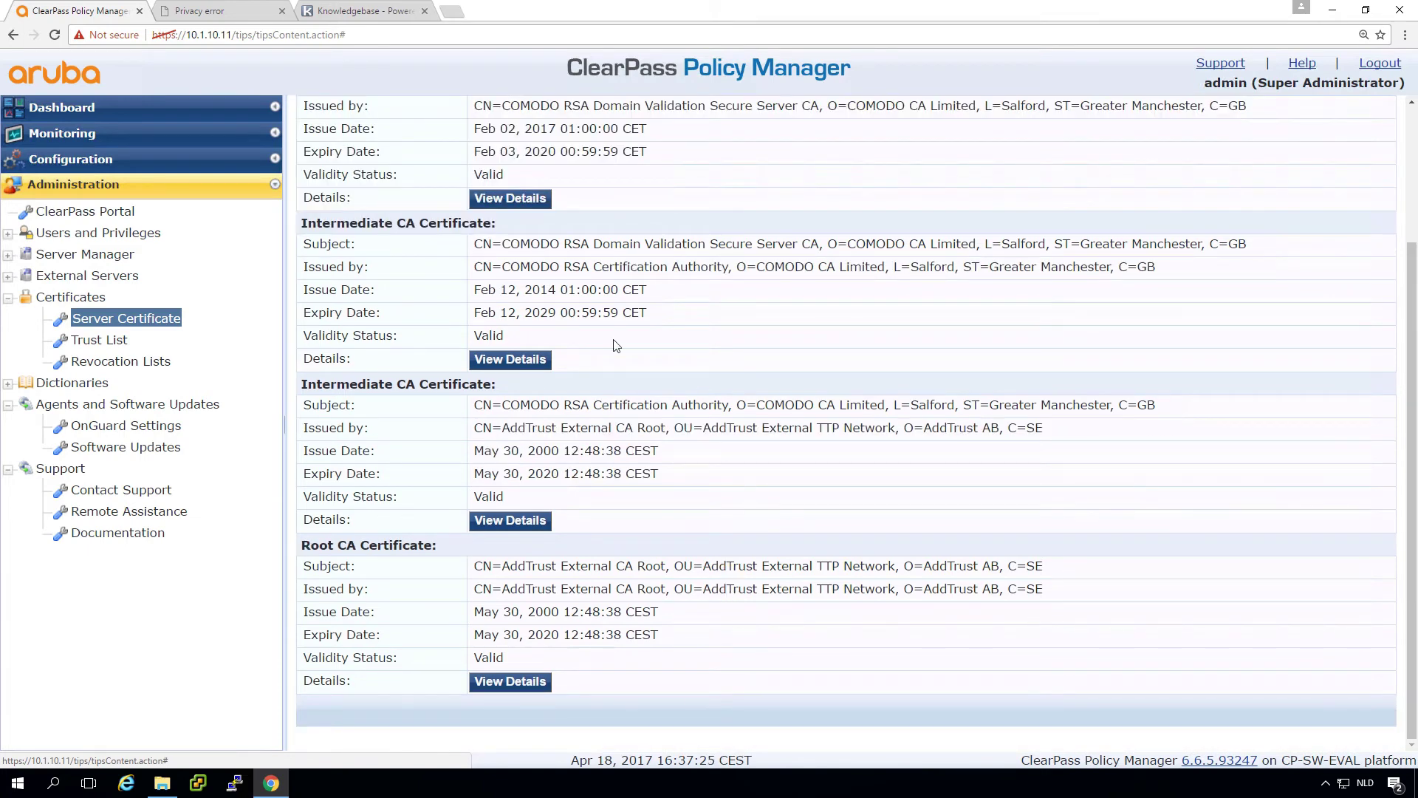
{"action": "scroll", "coordinate": [661, 274], "scroll_direction": "up", "scroll_amount": 3}
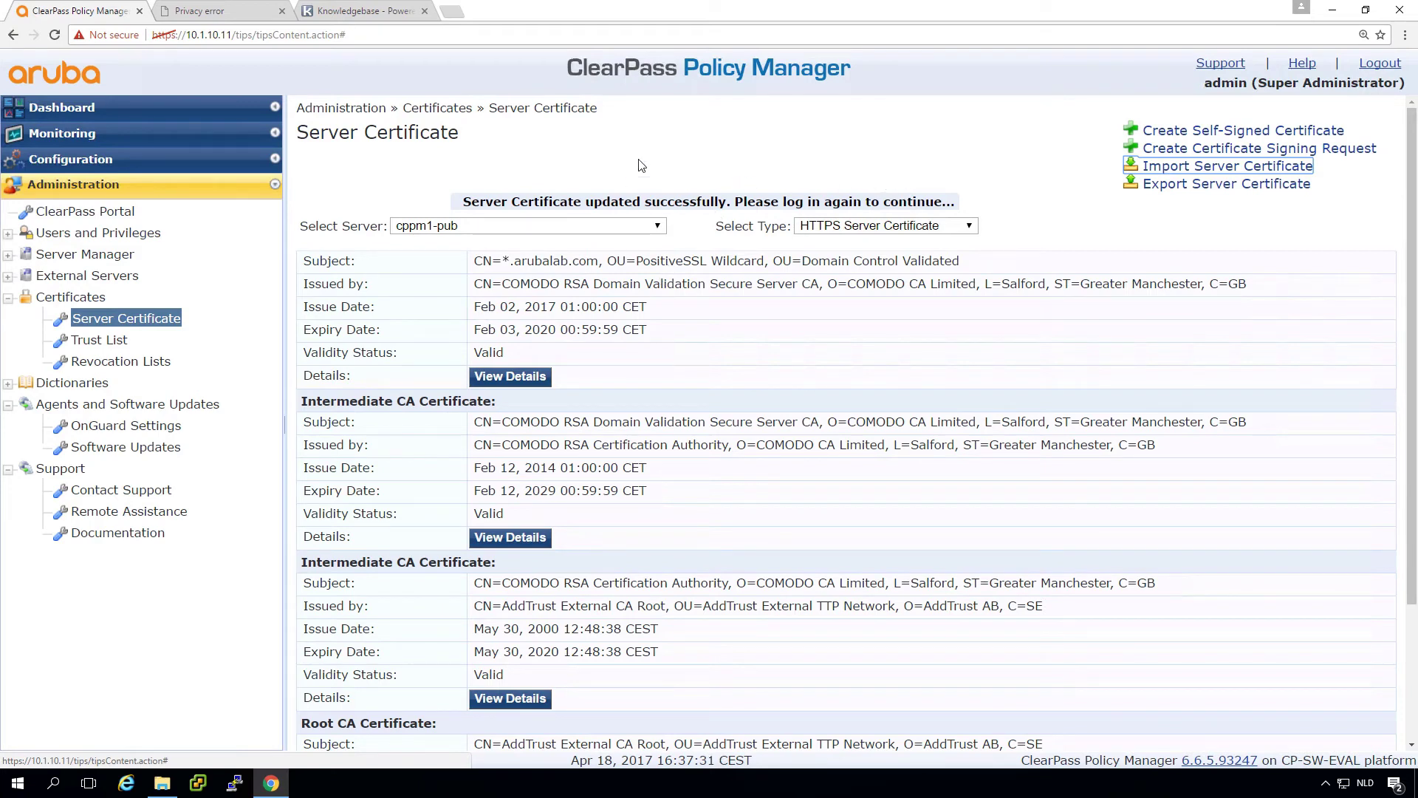
{"action": "left_click", "coordinate": [213, 10]}
{"action": "left_click", "coordinate": [230, 42]}
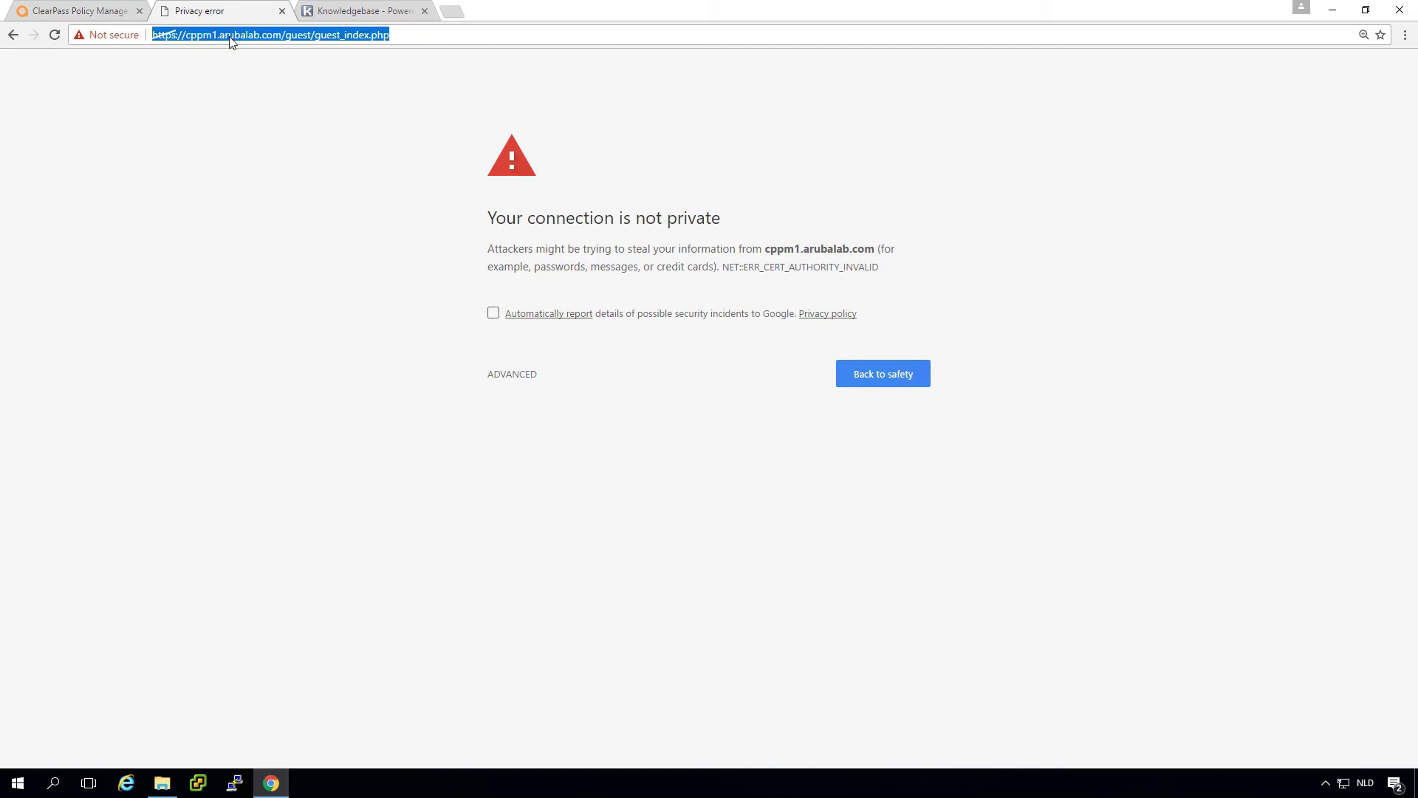
Step: Reload the cppm1.arubalab.com guest page and confirm Chrome now shows it as Secure
{"action": "left_click", "coordinate": [84, 15]}
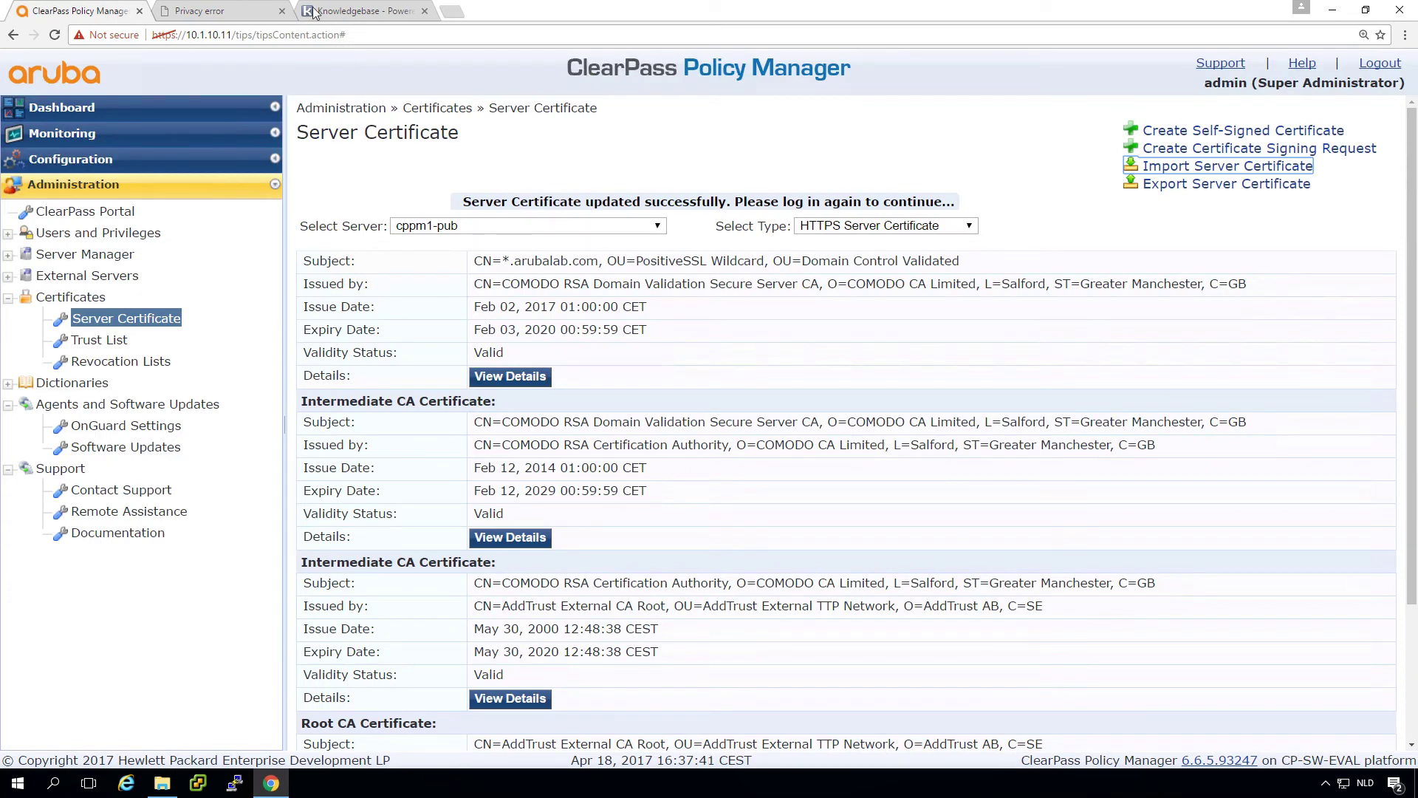
{"action": "left_click", "coordinate": [231, 13]}
{"action": "left_click", "coordinate": [240, 35]}
{"action": "key", "text": "Return"}
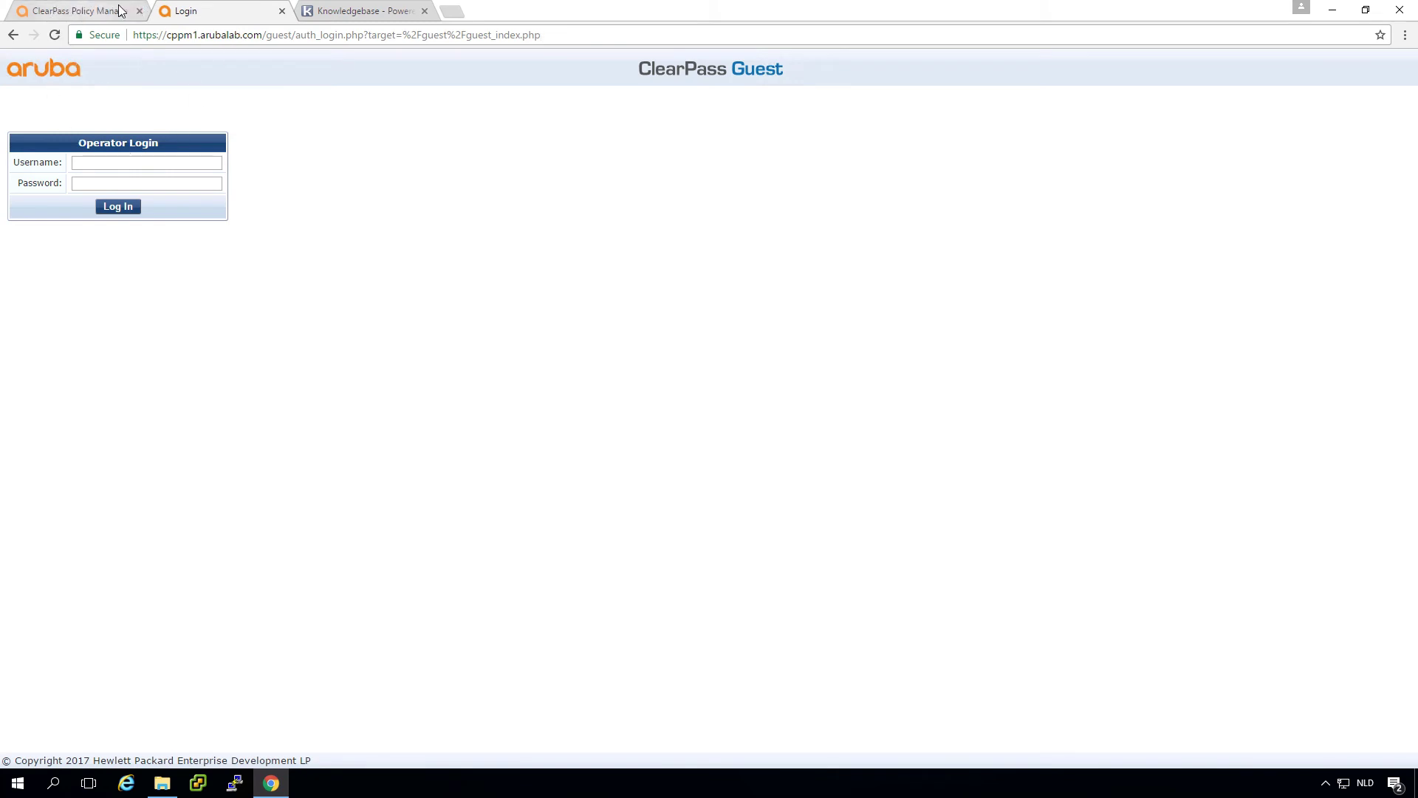
{"action": "left_click", "coordinate": [95, 37]}
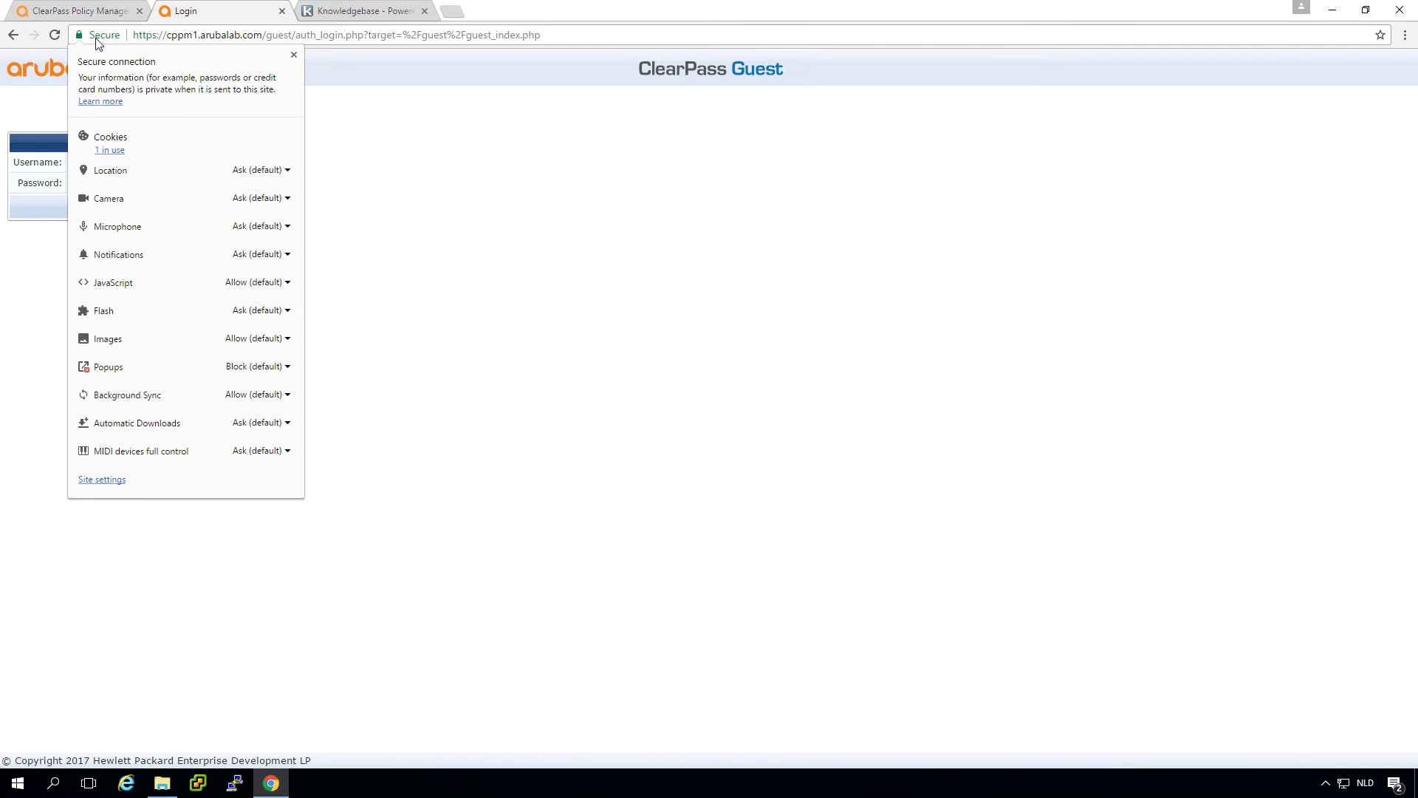
{"action": "left_click", "coordinate": [474, 187]}
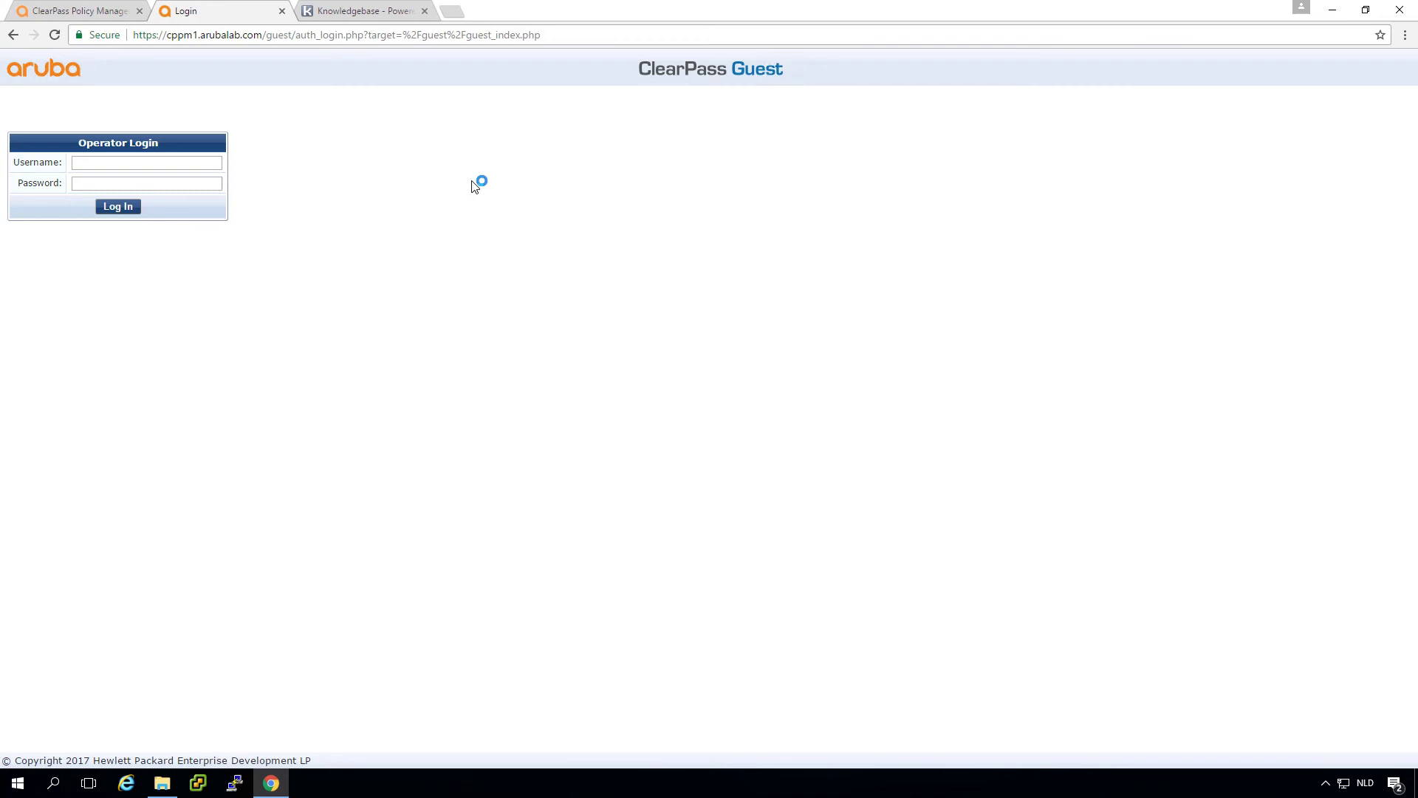
Step: Open the Security panel in developer tools and view the page's server certificate
{"action": "key", "text": "F12"}
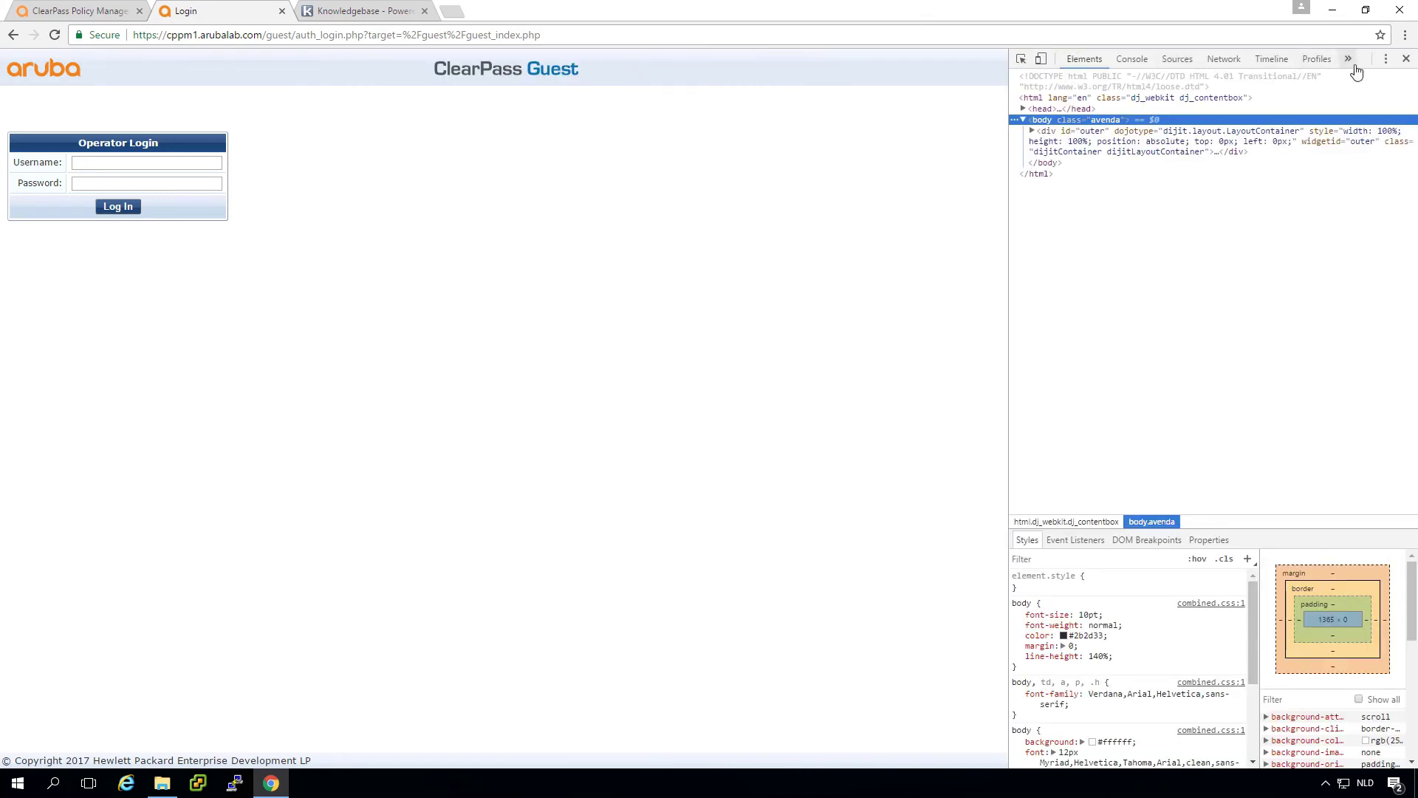
{"action": "left_click", "coordinate": [1352, 61]}
{"action": "left_click", "coordinate": [1368, 88]}
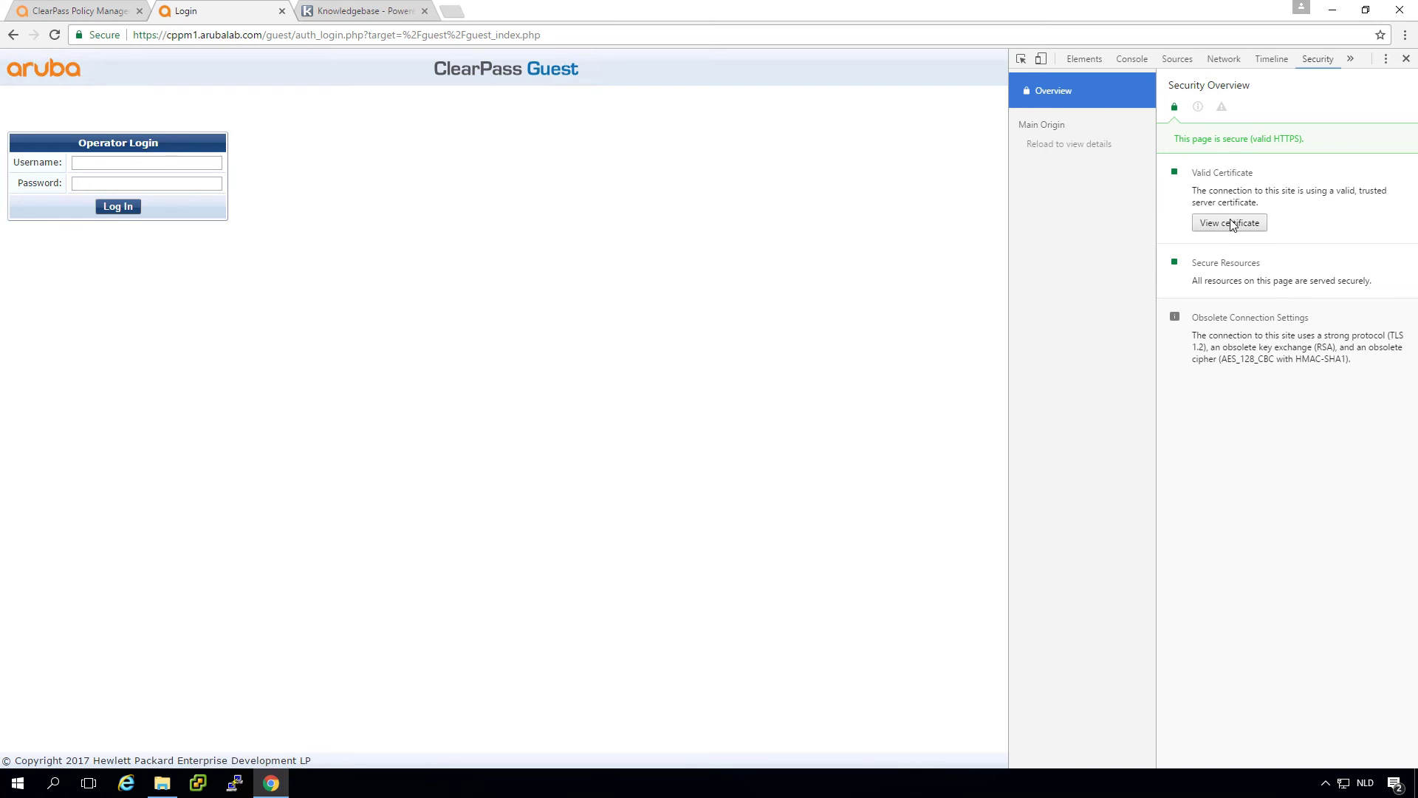
{"action": "left_click", "coordinate": [1231, 223]}
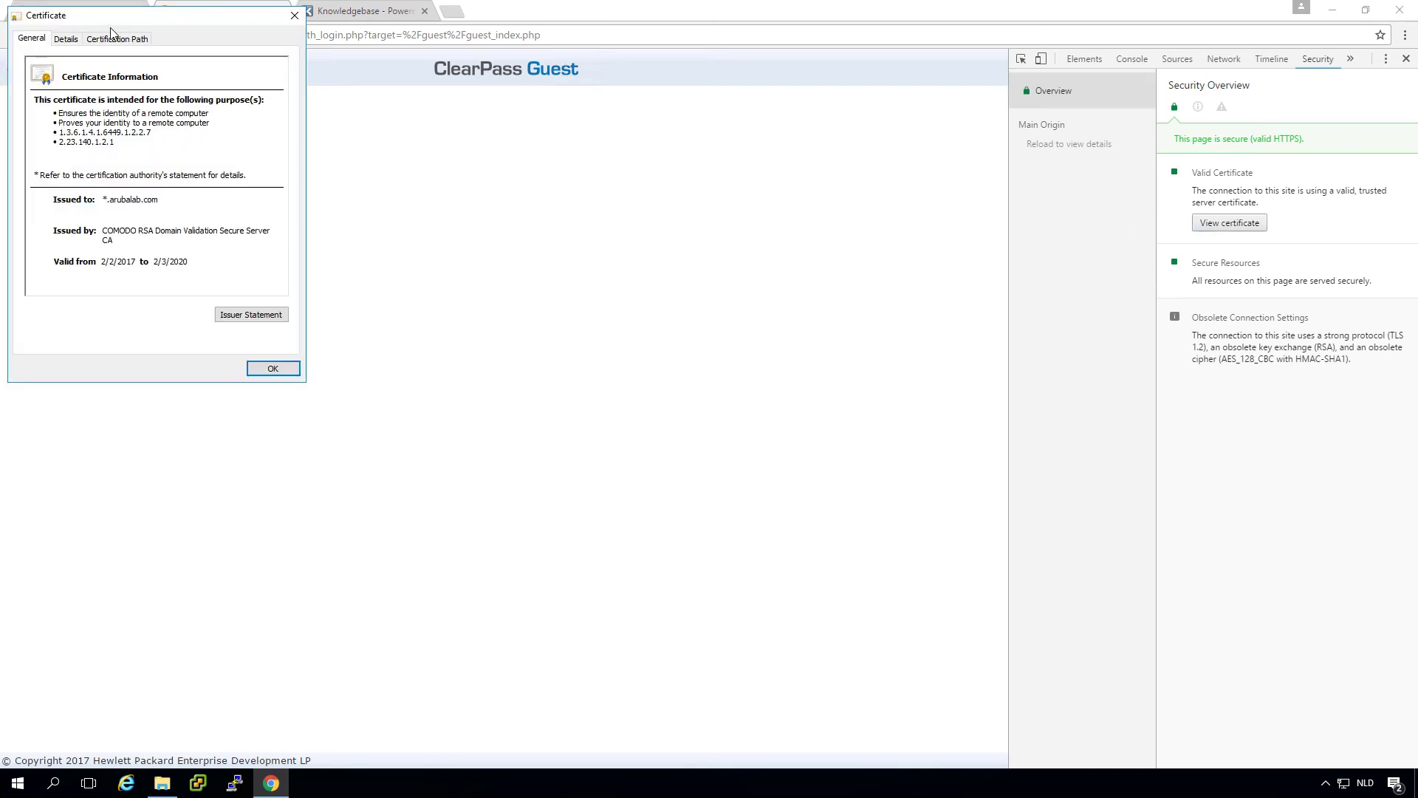
Step: Inspect the *.arubalab.com certificate details and COMODO certification path, then close the viewer
{"action": "left_click_drag", "start_coordinate": [105, 15], "coordinate": [559, 178]}
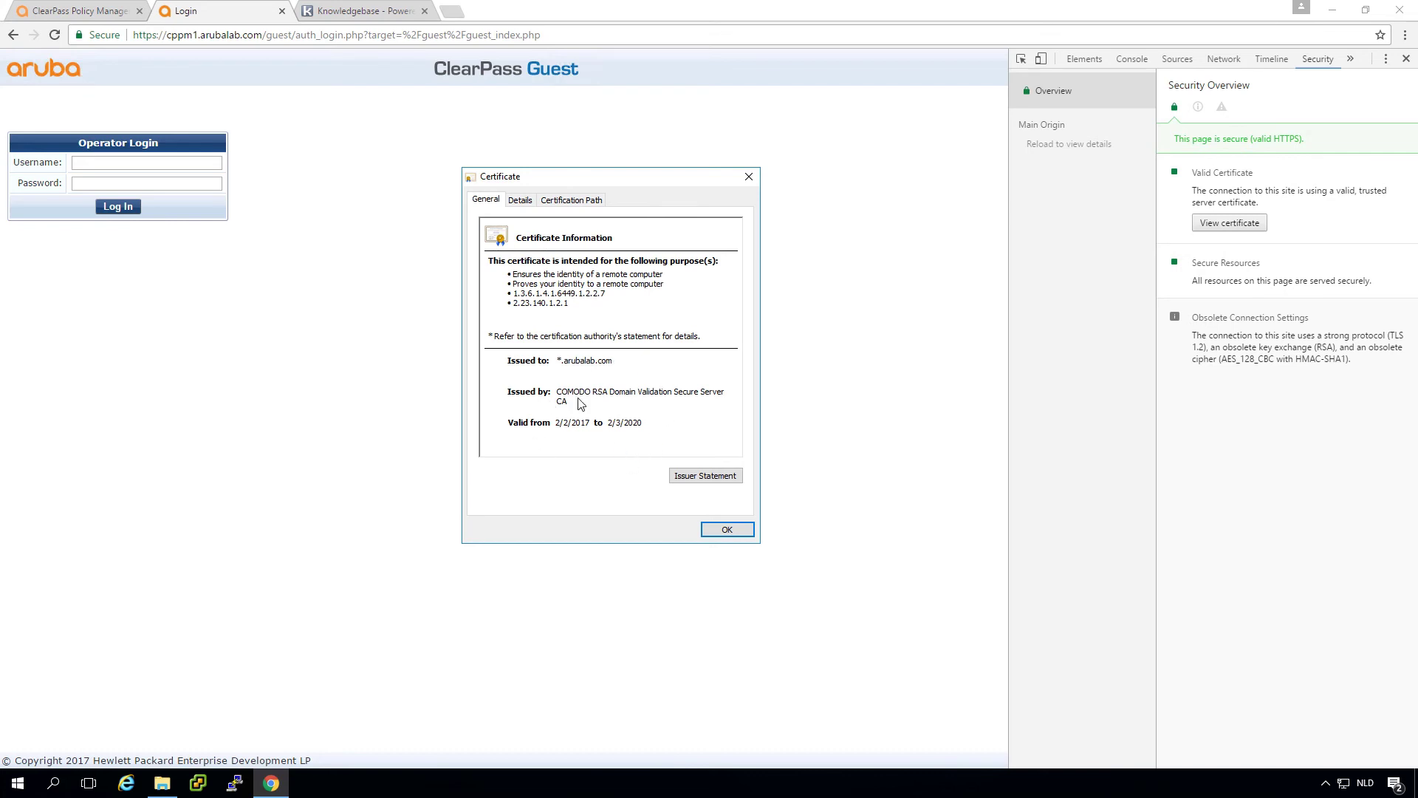
{"action": "left_click", "coordinate": [520, 201]}
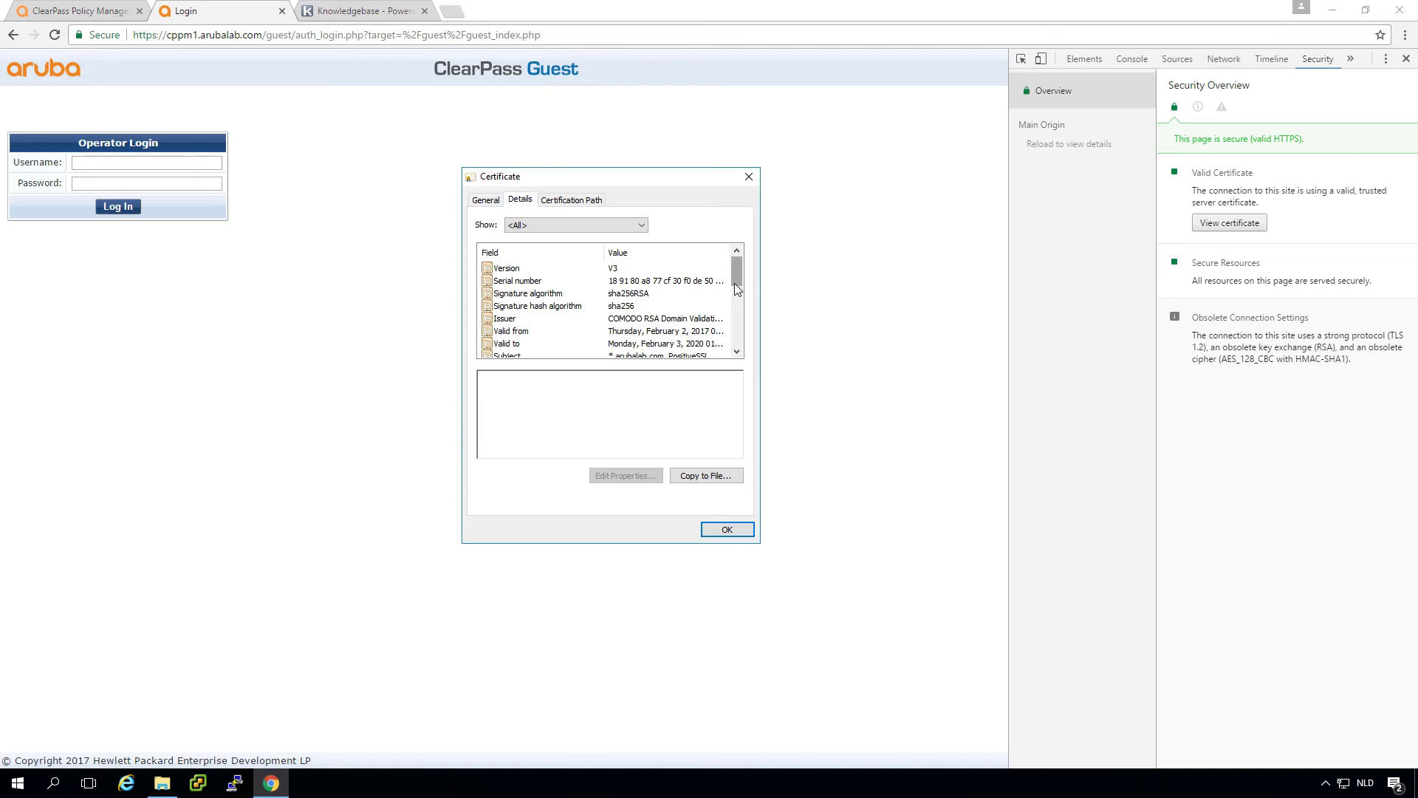
{"action": "left_click_drag", "start_coordinate": [734, 282], "coordinate": [737, 342]}
{"action": "left_click", "coordinate": [574, 200]}
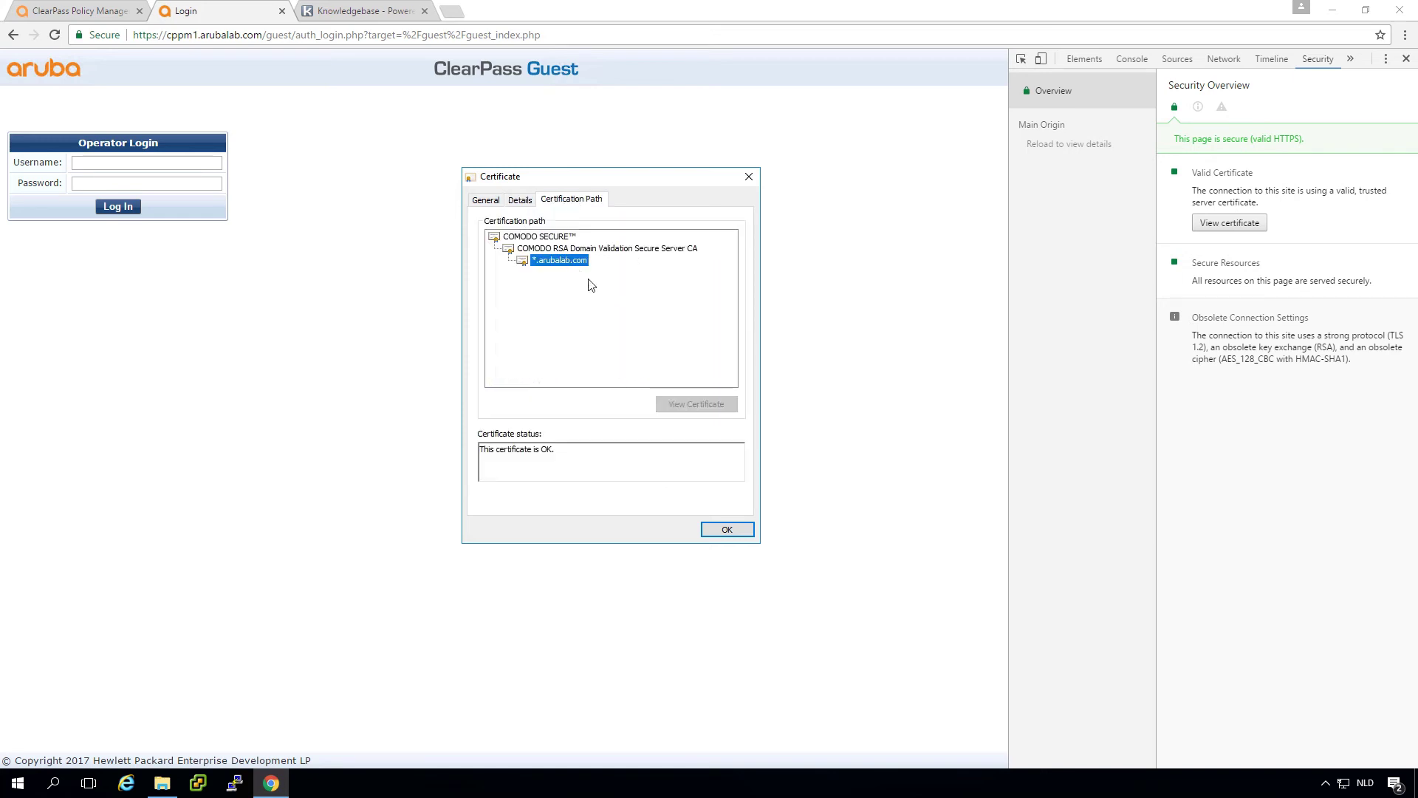
{"action": "left_click", "coordinate": [730, 531]}
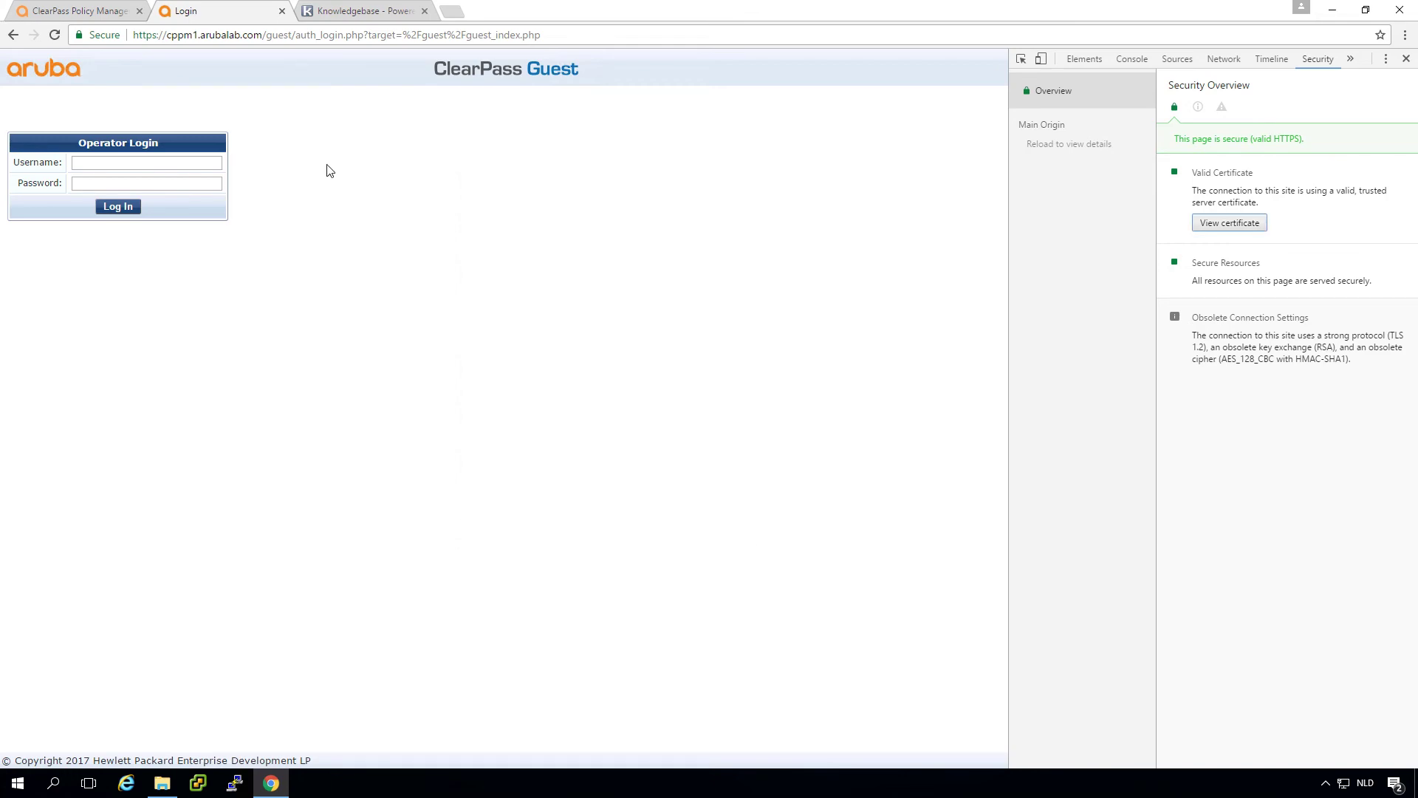
Step: In the ClearPass tab, replace the 10.1.10.11 IP in the URL with the cppm1-pub.arubalab.com host name
{"action": "left_click", "coordinate": [84, 8]}
{"action": "left_click", "coordinate": [204, 33]}
{"action": "double_click", "coordinate": [203, 33]}
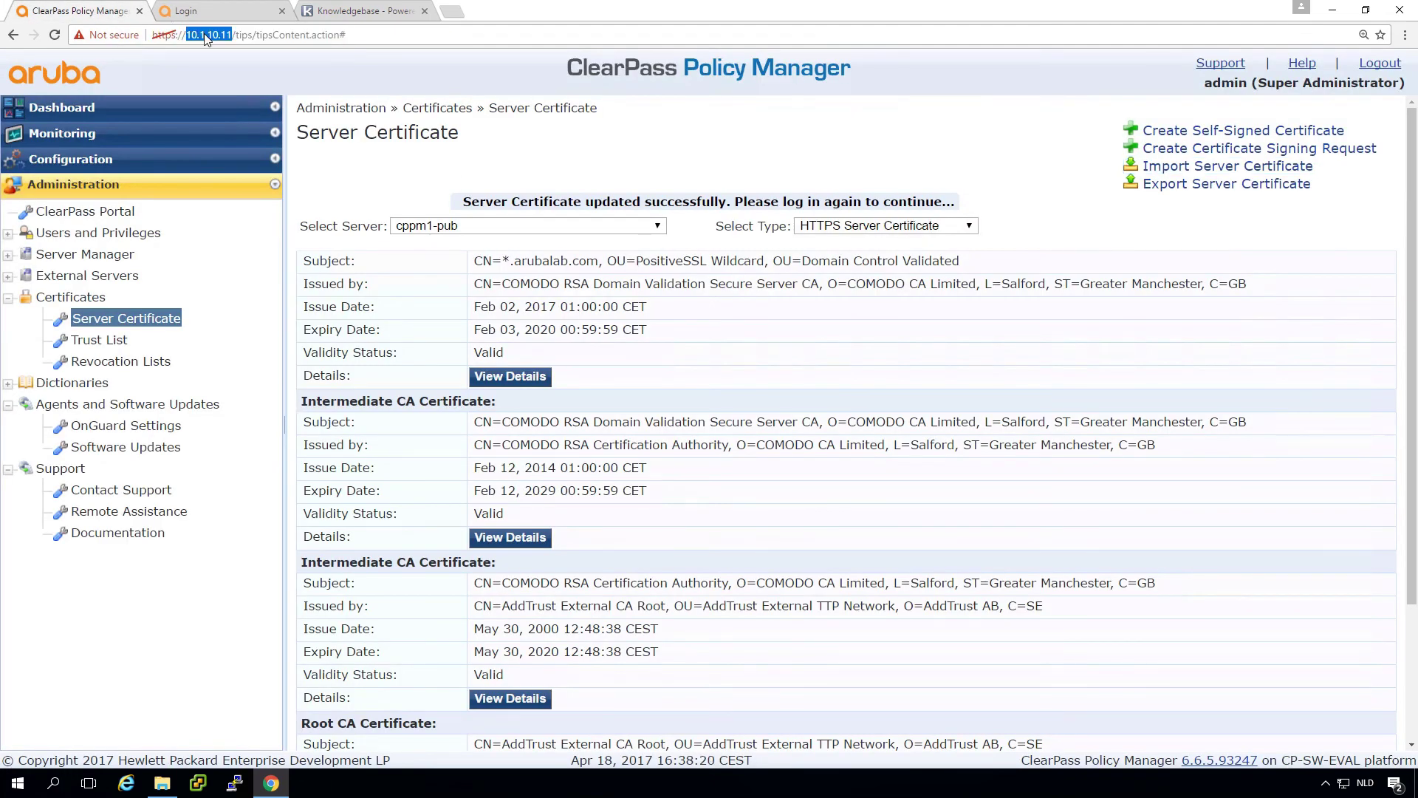
{"action": "type", "text": "cppm1."}
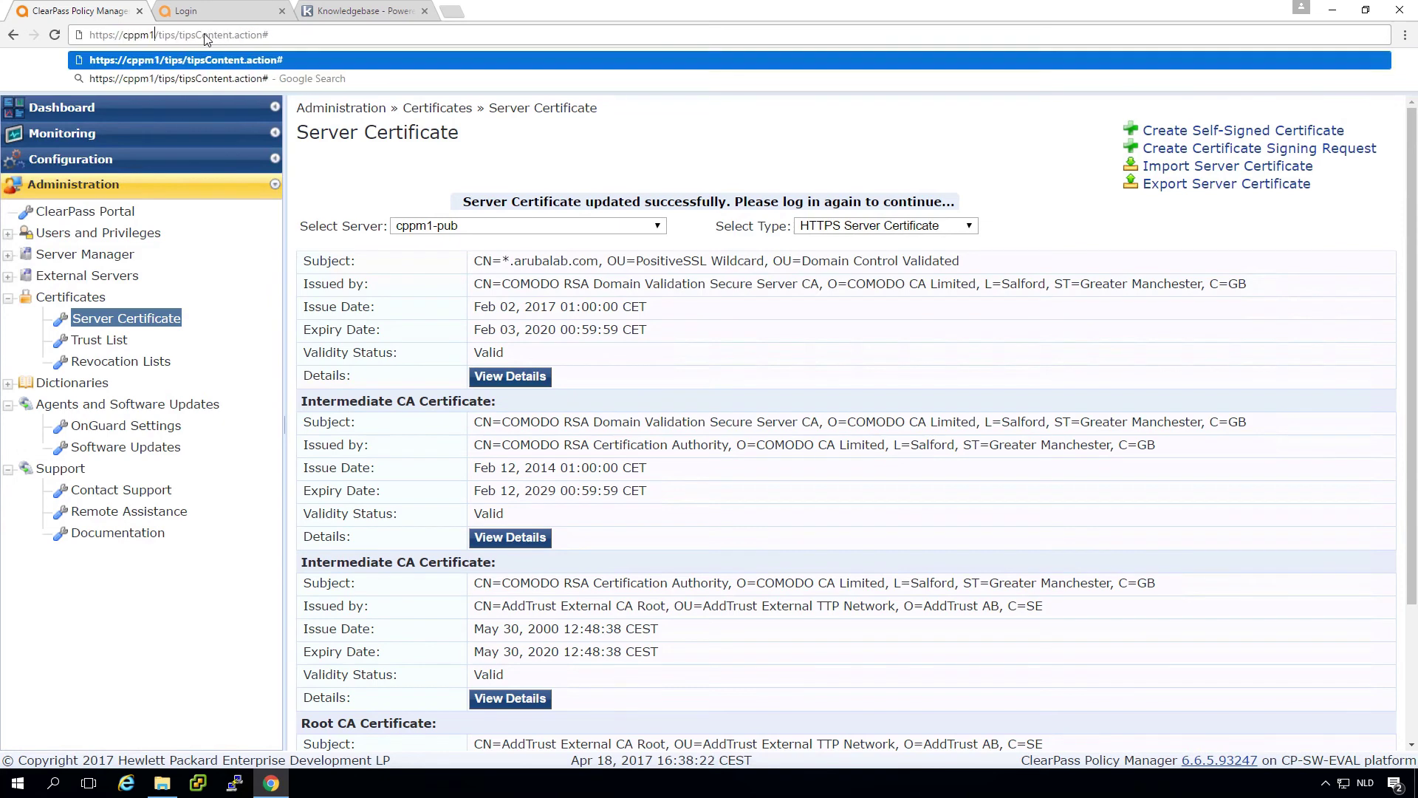
{"action": "type", "text": "aruba"}
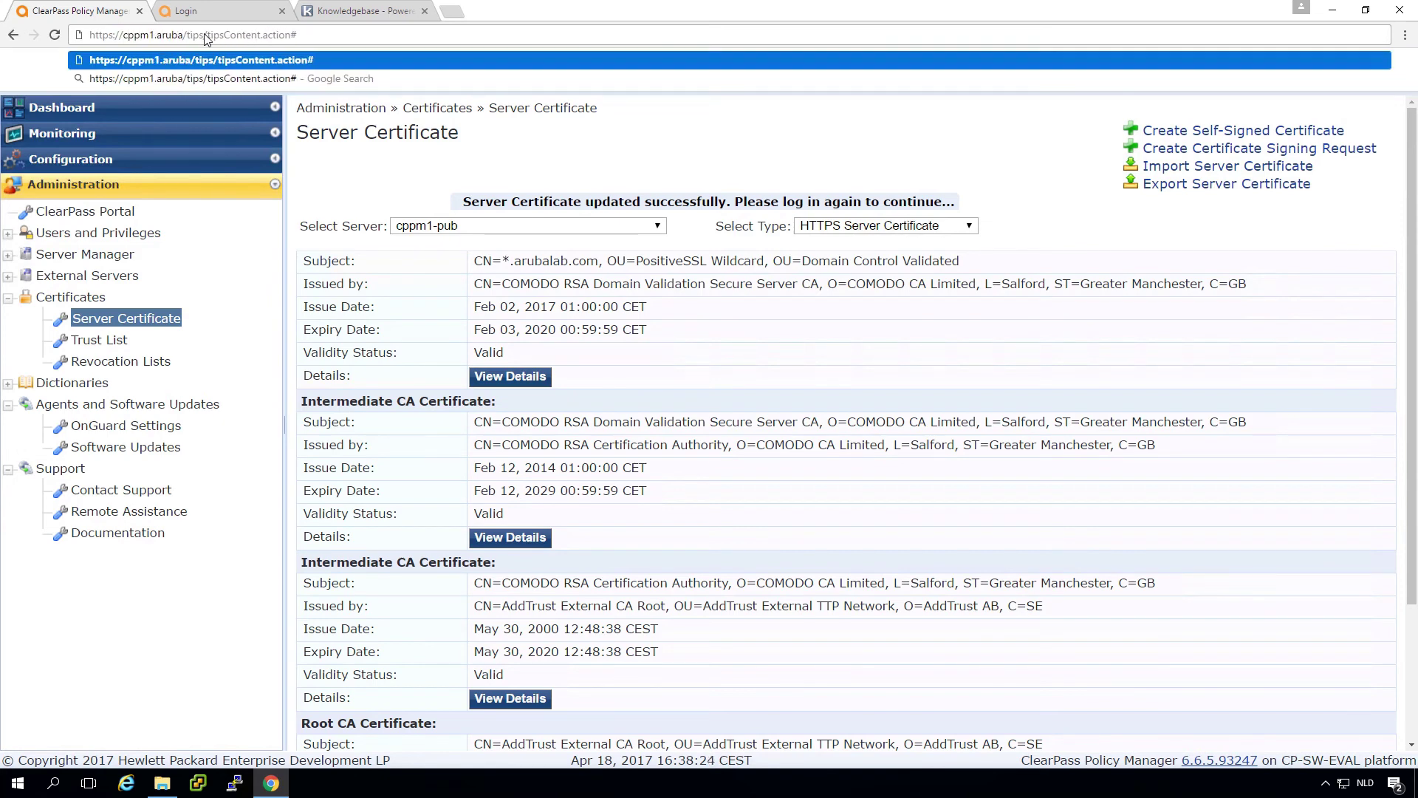
{"action": "type", "text": "lab.com"}
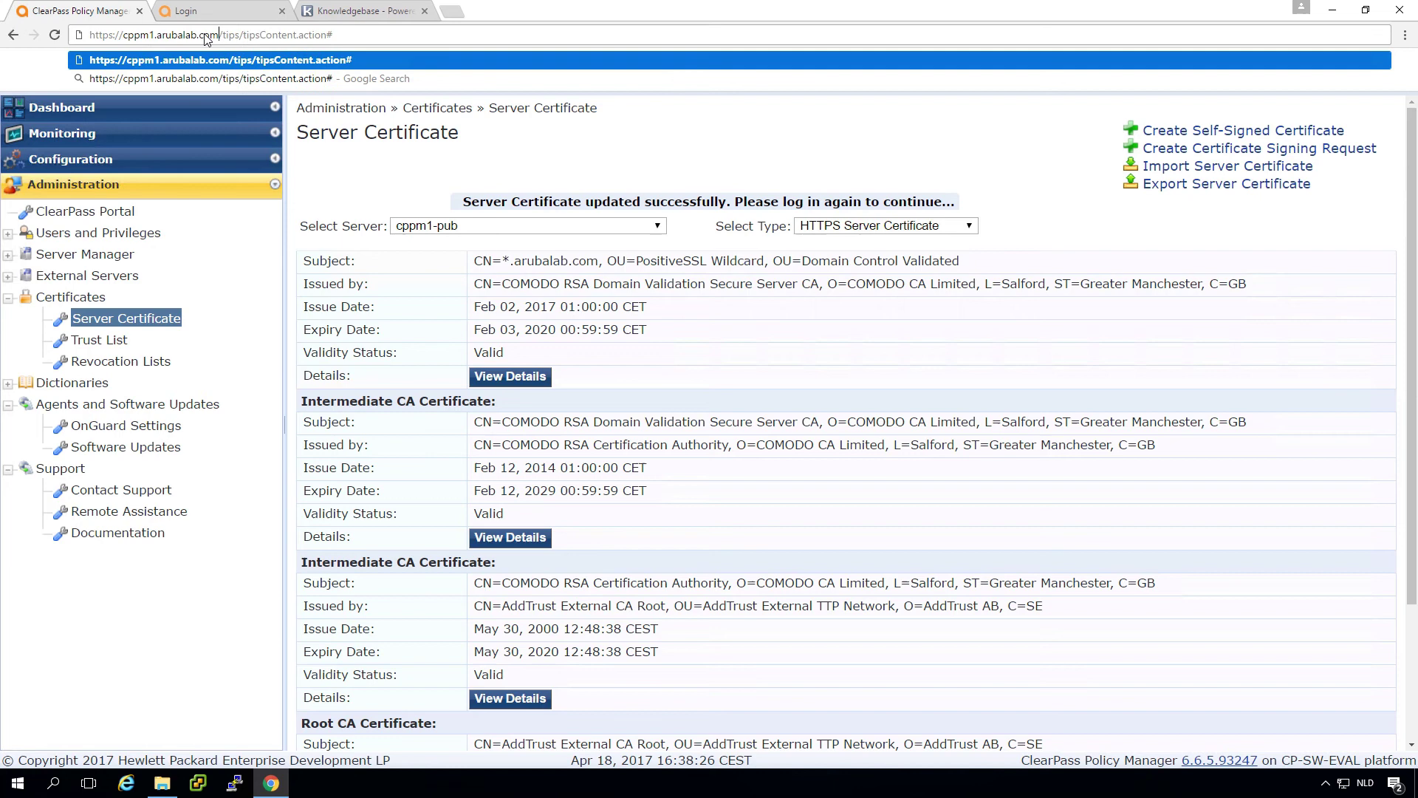
{"action": "key", "text": "Left"}
{"action": "key", "text": "Left"}
{"action": "key", "text": "Left"}
{"action": "key", "text": "Left"}
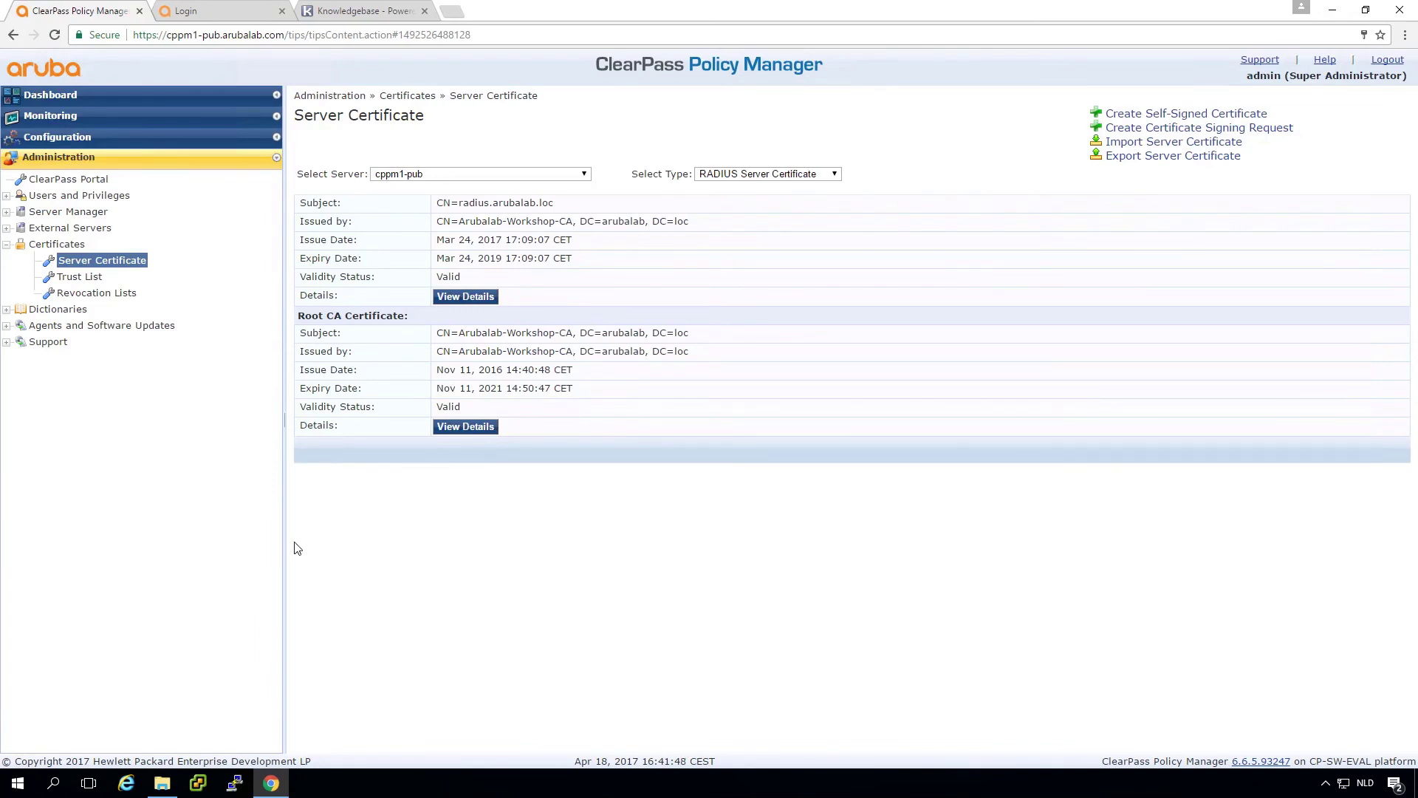
Step: Switch the certificate view to HTTPS and select server cppm1-sub
{"action": "left_click", "coordinate": [744, 178]}
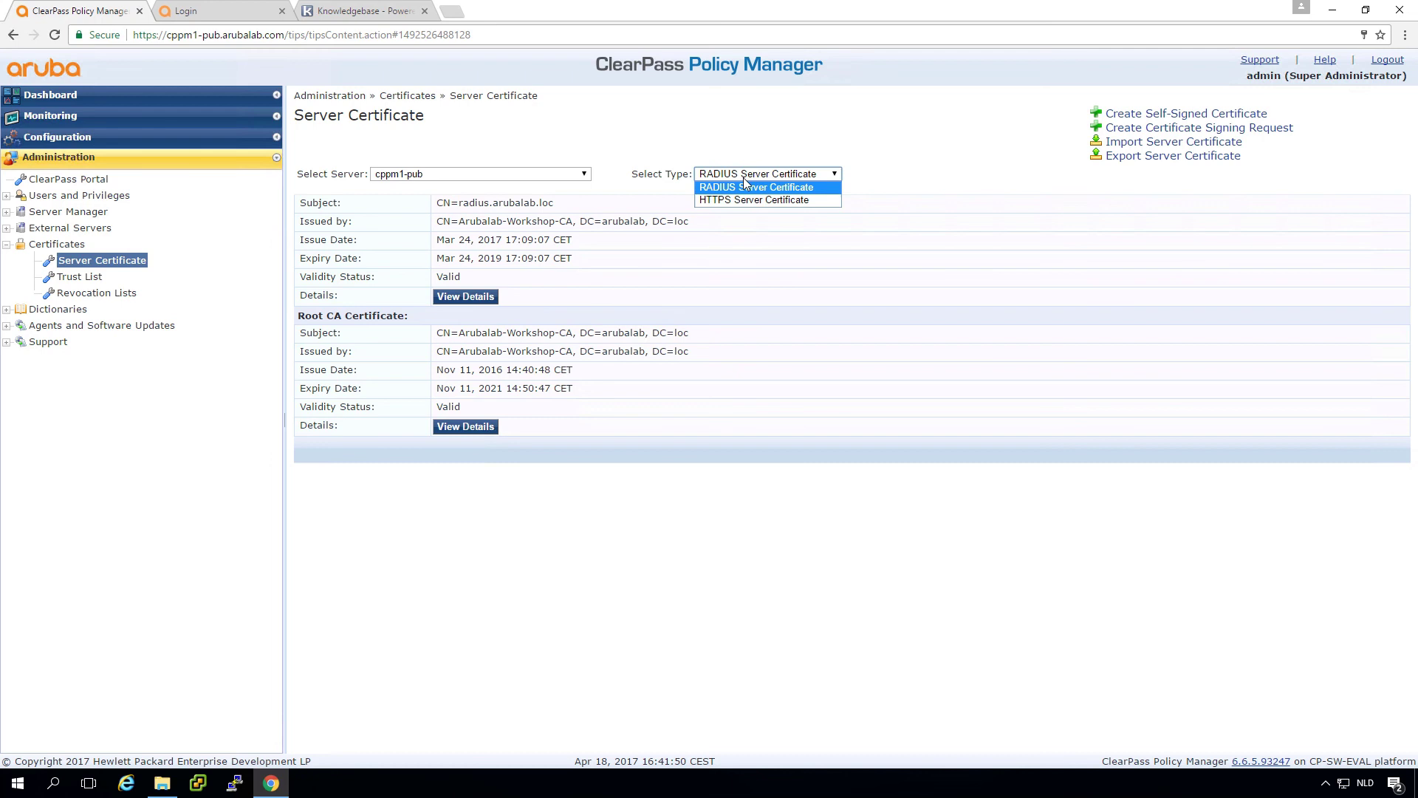
{"action": "left_click", "coordinate": [743, 200]}
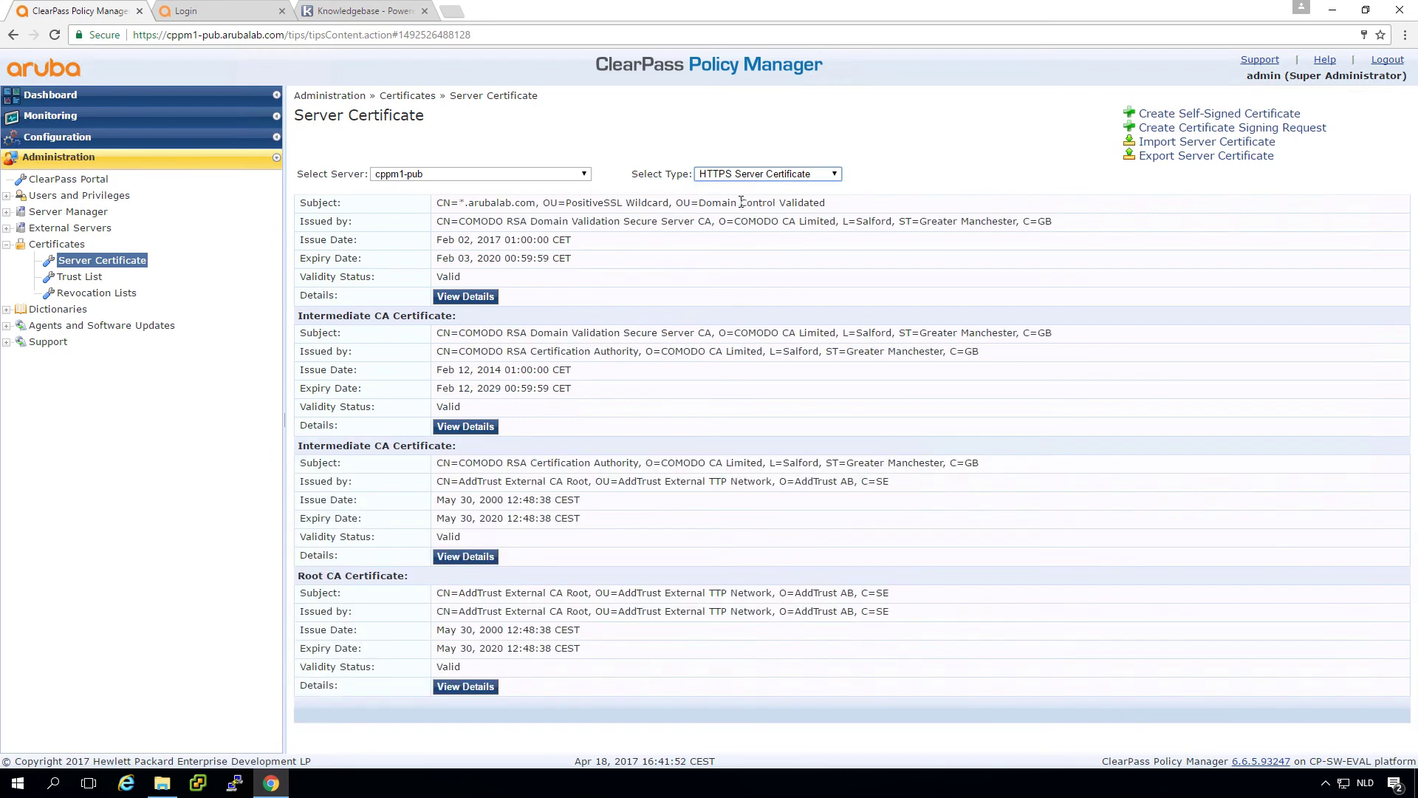
{"action": "left_click", "coordinate": [525, 176]}
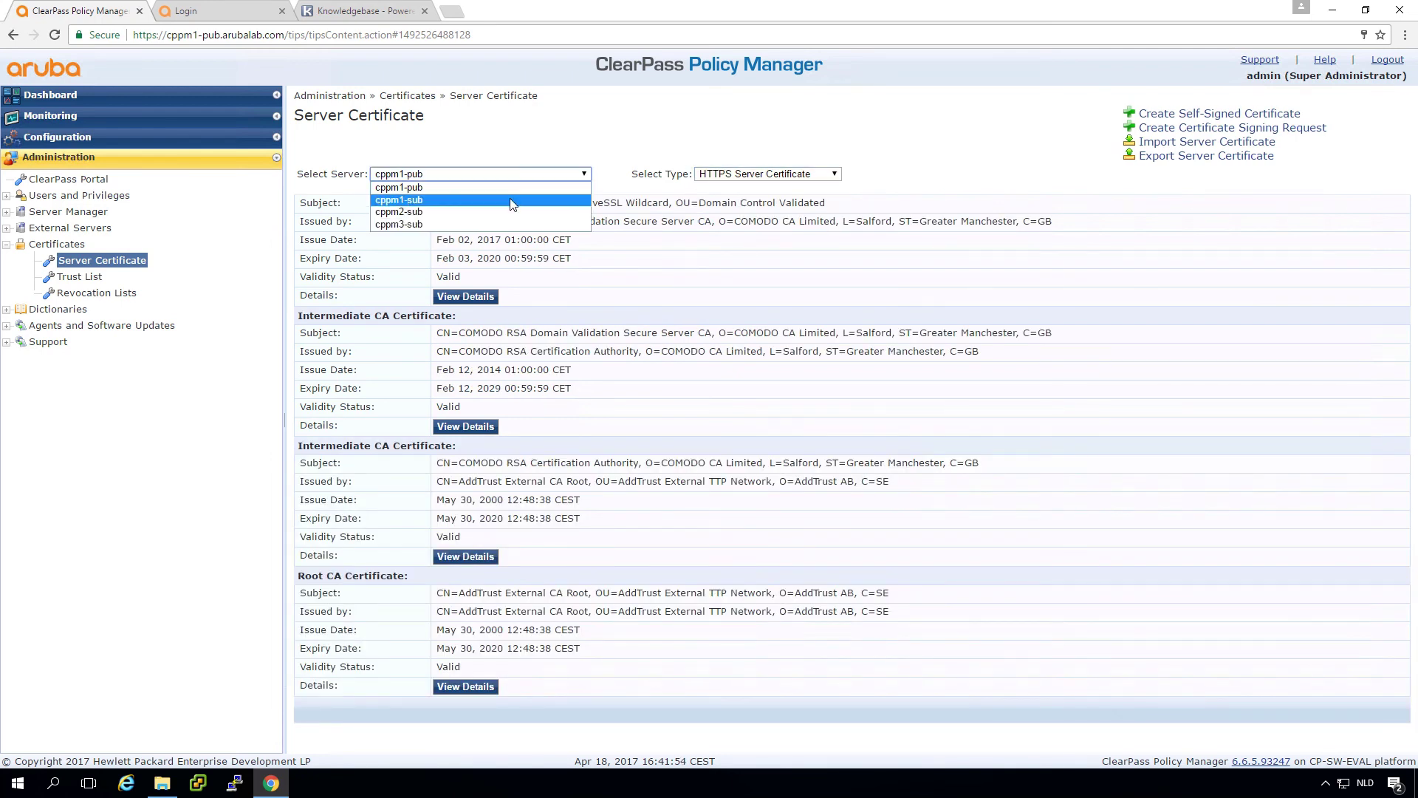
{"action": "left_click", "coordinate": [510, 199]}
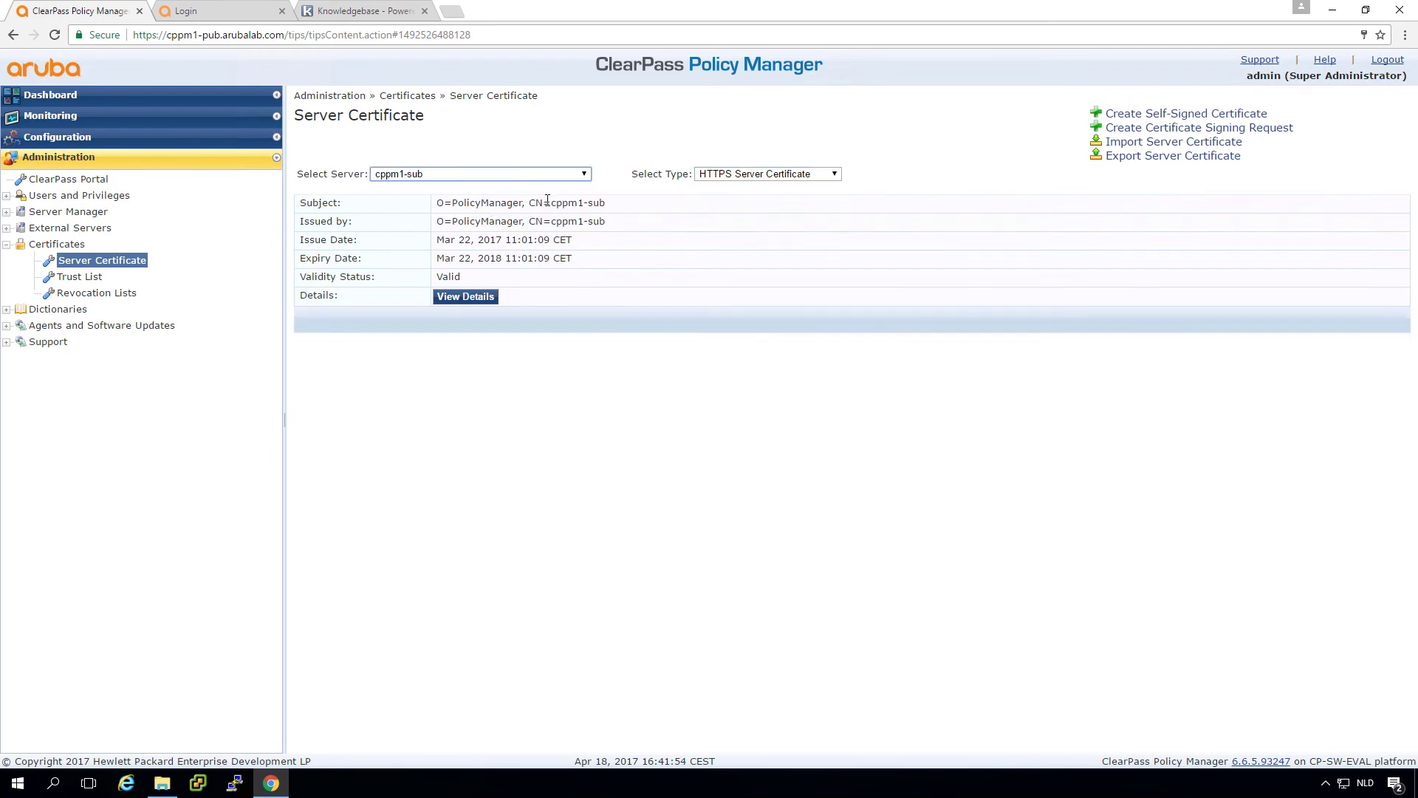
Step: Import arubalab.com.crt with arubalab.com.key and its password as cppm1-sub's HTTPS certificate
{"action": "left_click", "coordinate": [1133, 146]}
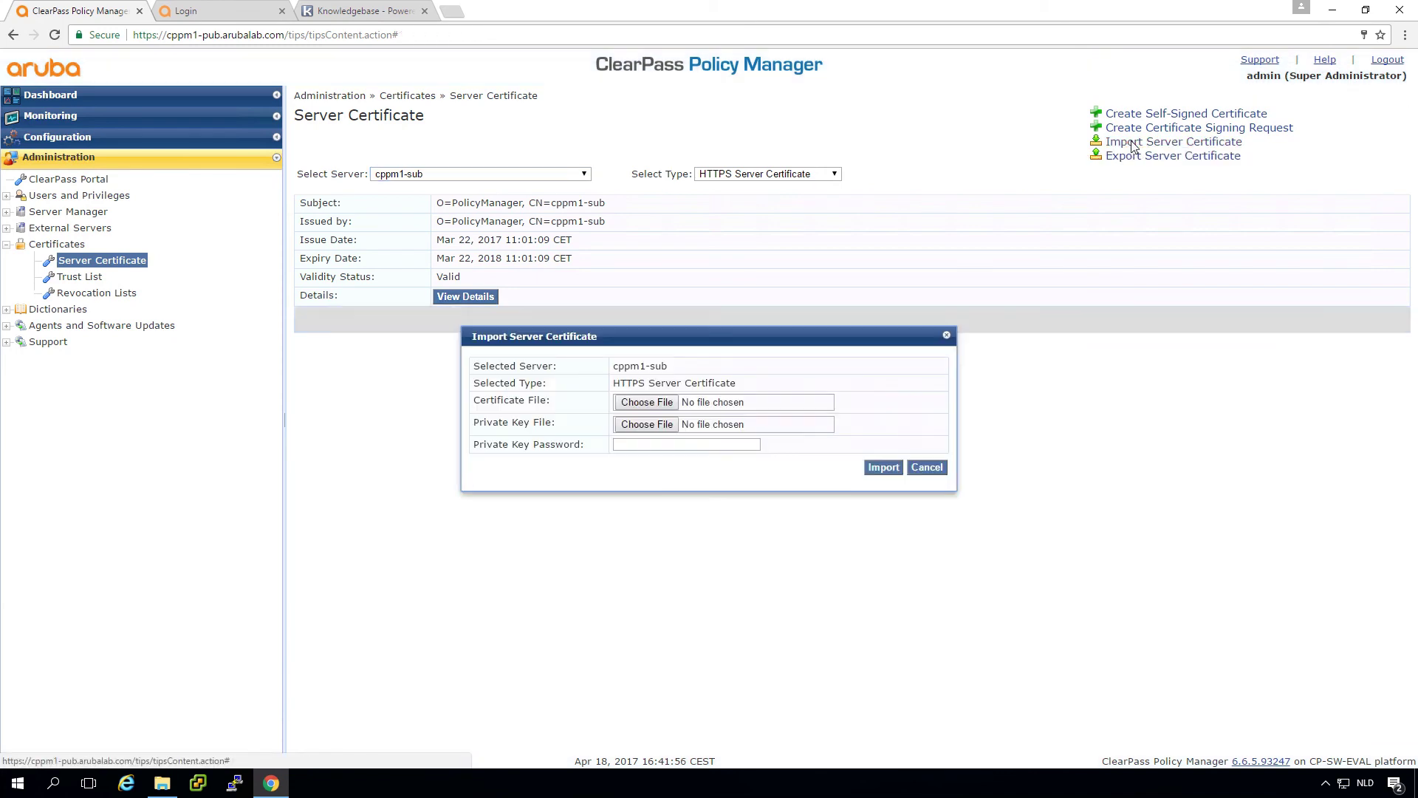
{"action": "left_click", "coordinate": [646, 406]}
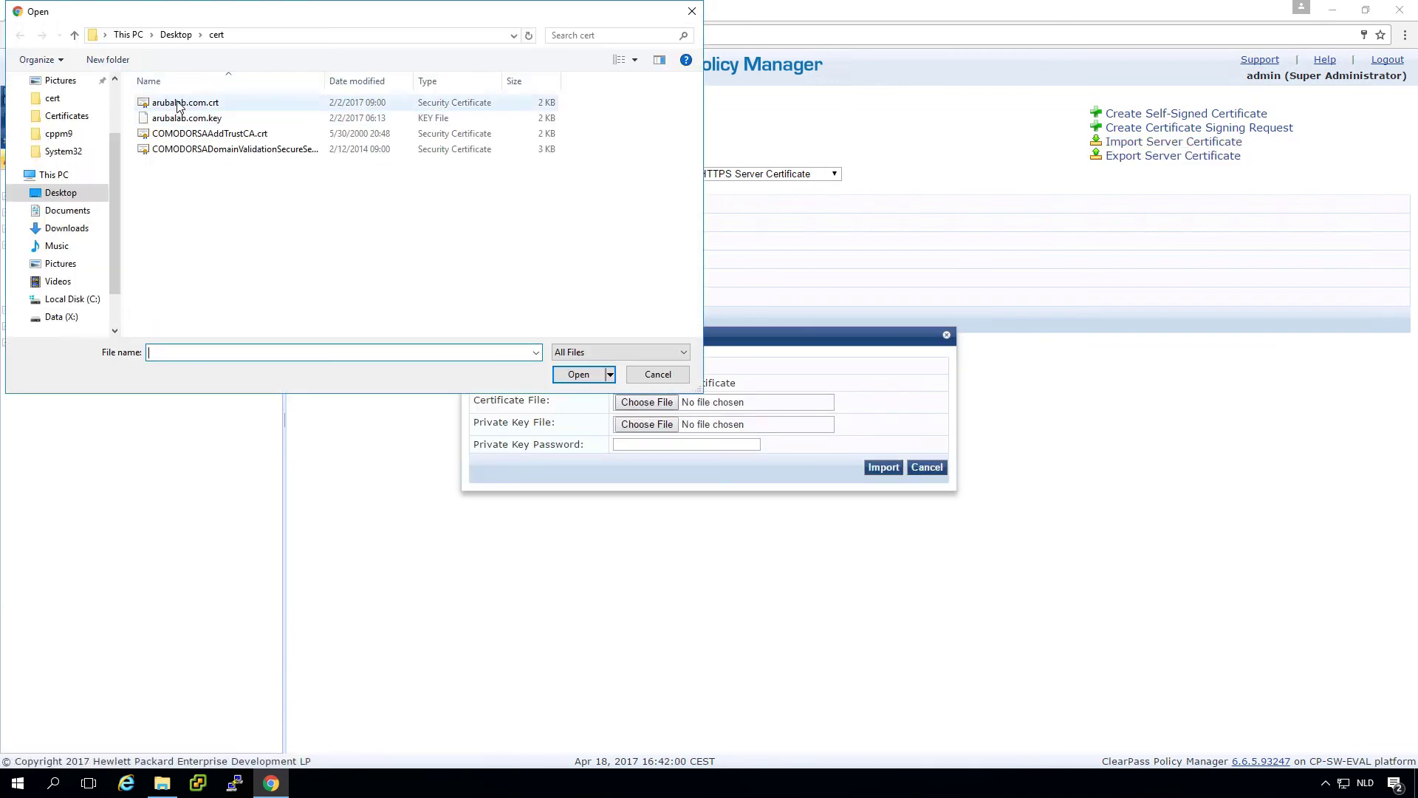
{"action": "double_click", "coordinate": [177, 104]}
{"action": "left_click", "coordinate": [647, 424]}
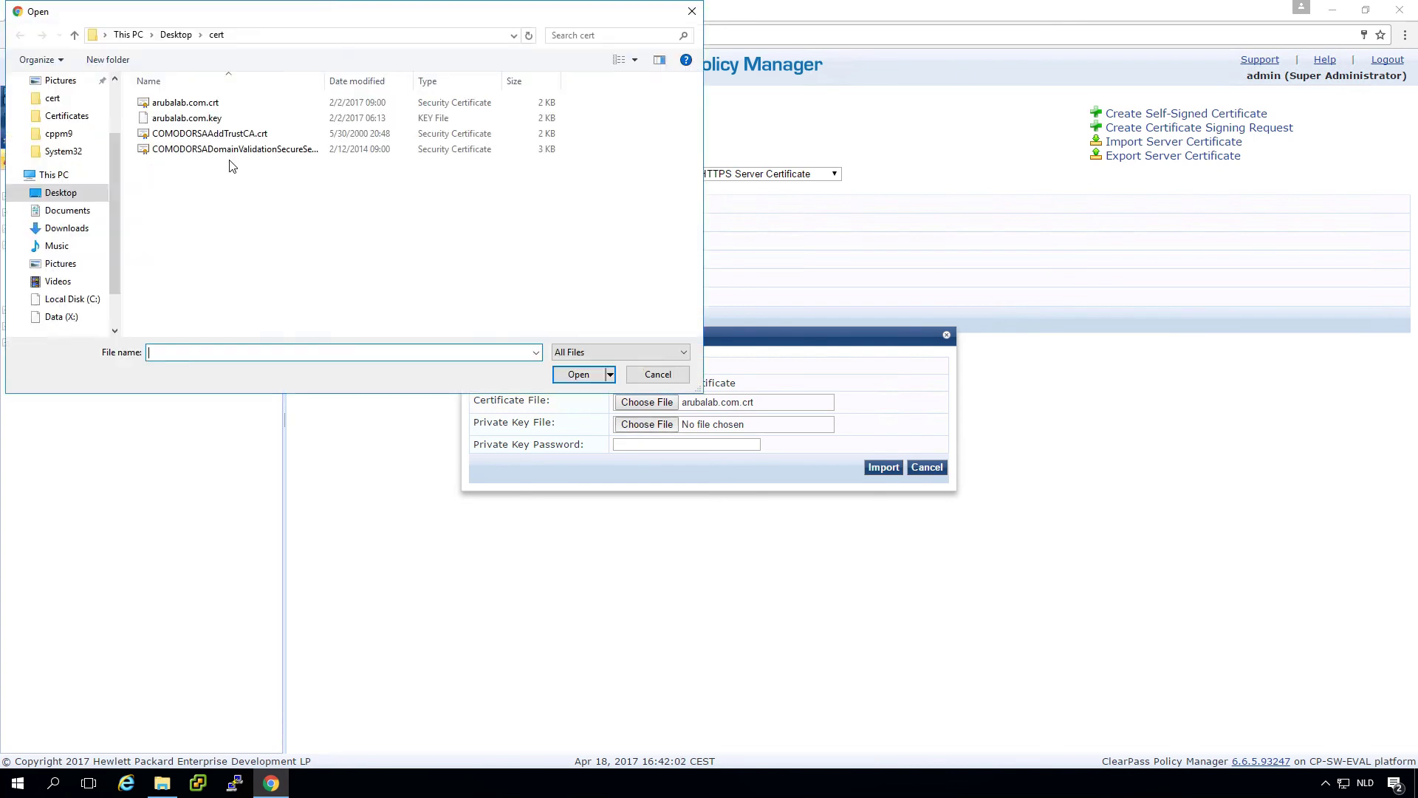
{"action": "left_click", "coordinate": [214, 120]}
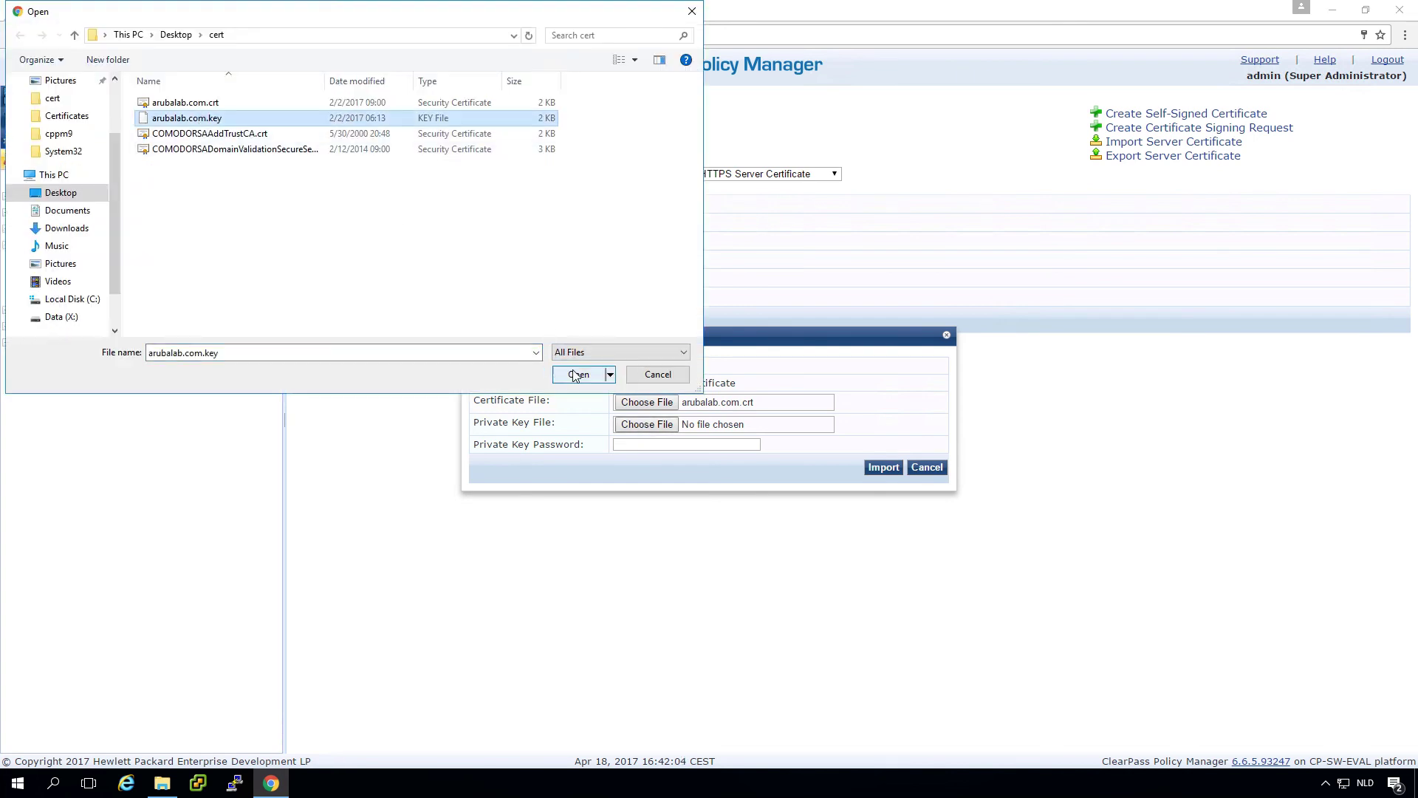
{"action": "left_click", "coordinate": [576, 375]}
{"action": "left_click", "coordinate": [666, 446]}
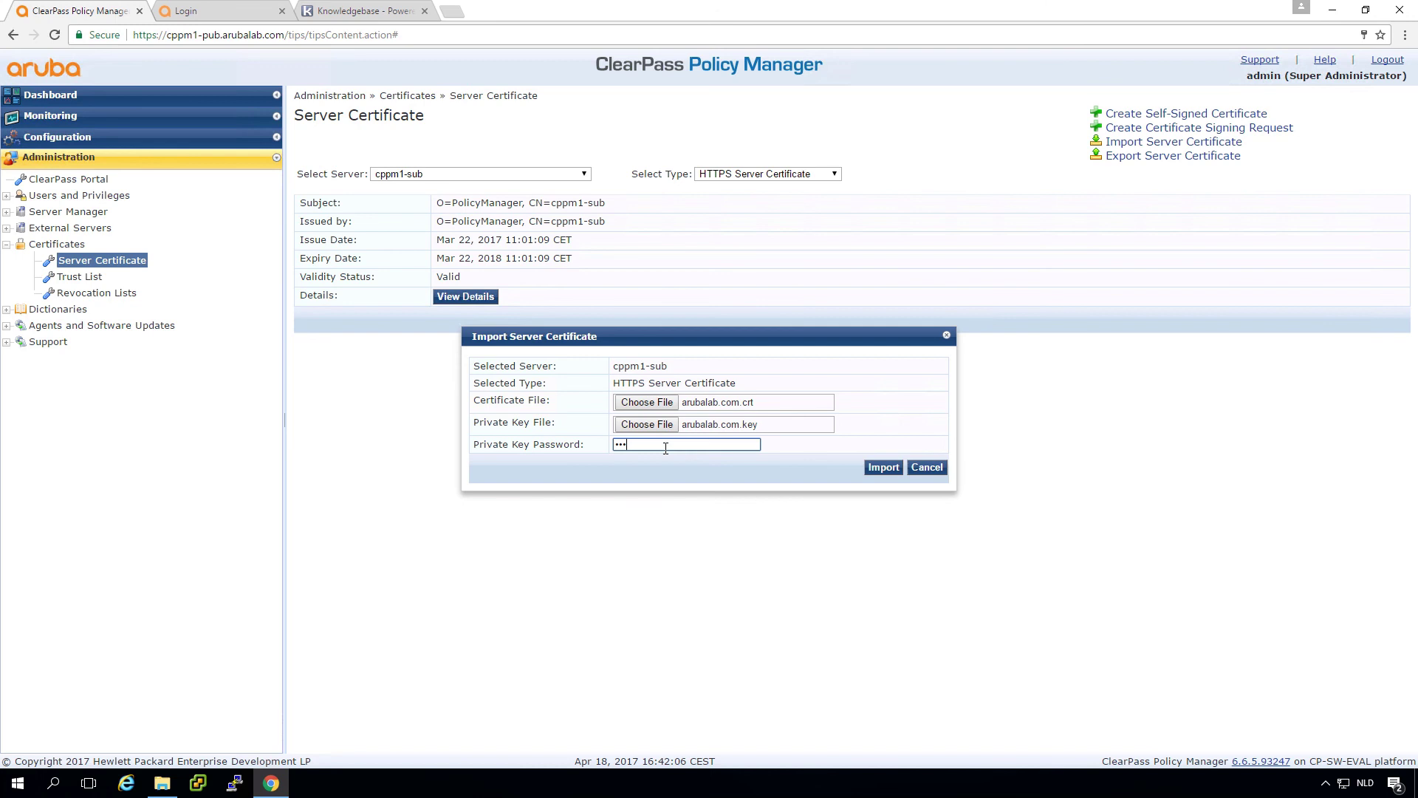
{"action": "left_click", "coordinate": [882, 466]}
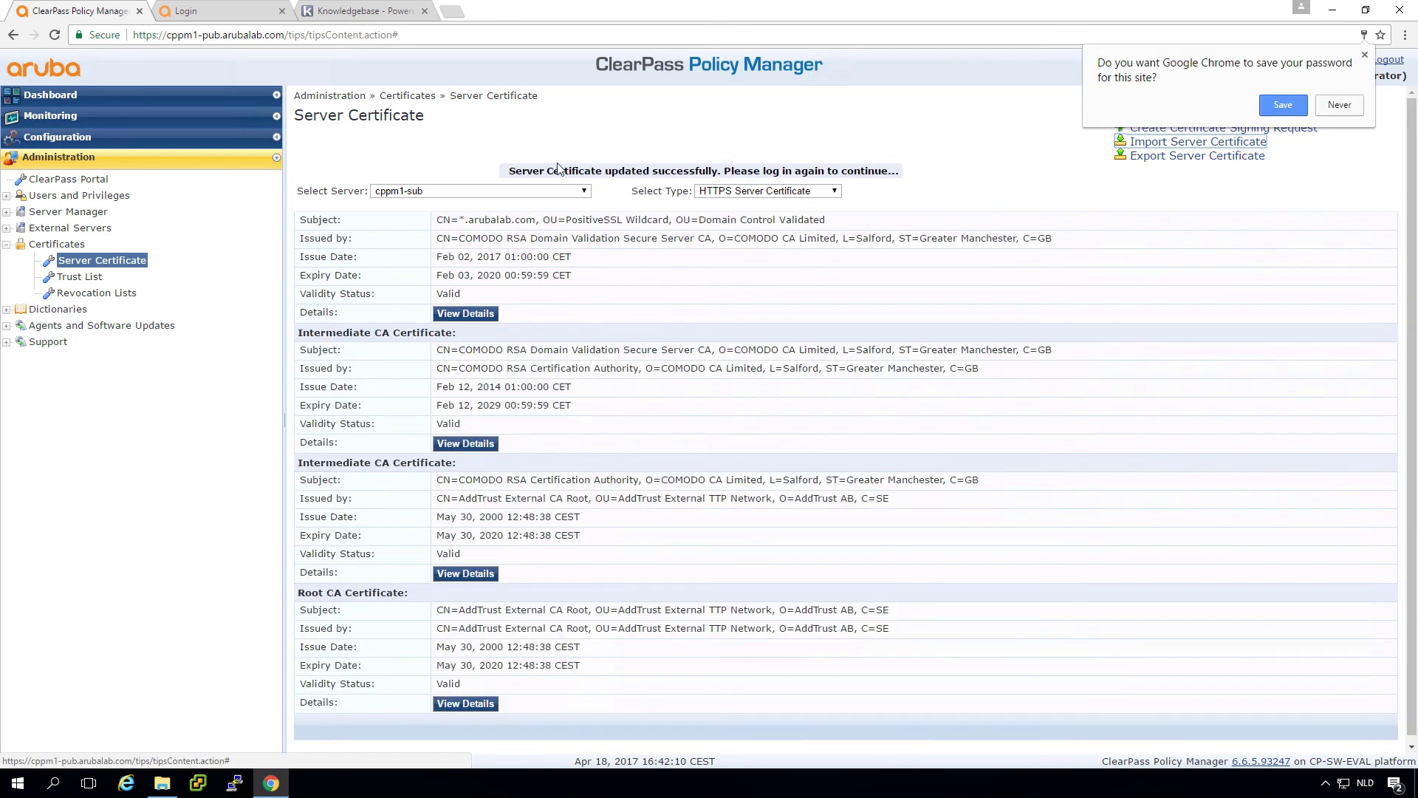
{"action": "left_click", "coordinate": [525, 192]}
Step: Select cppm2-sub and import arubalab.com.crt with arubalab.com.key and its password
{"action": "left_click", "coordinate": [502, 233]}
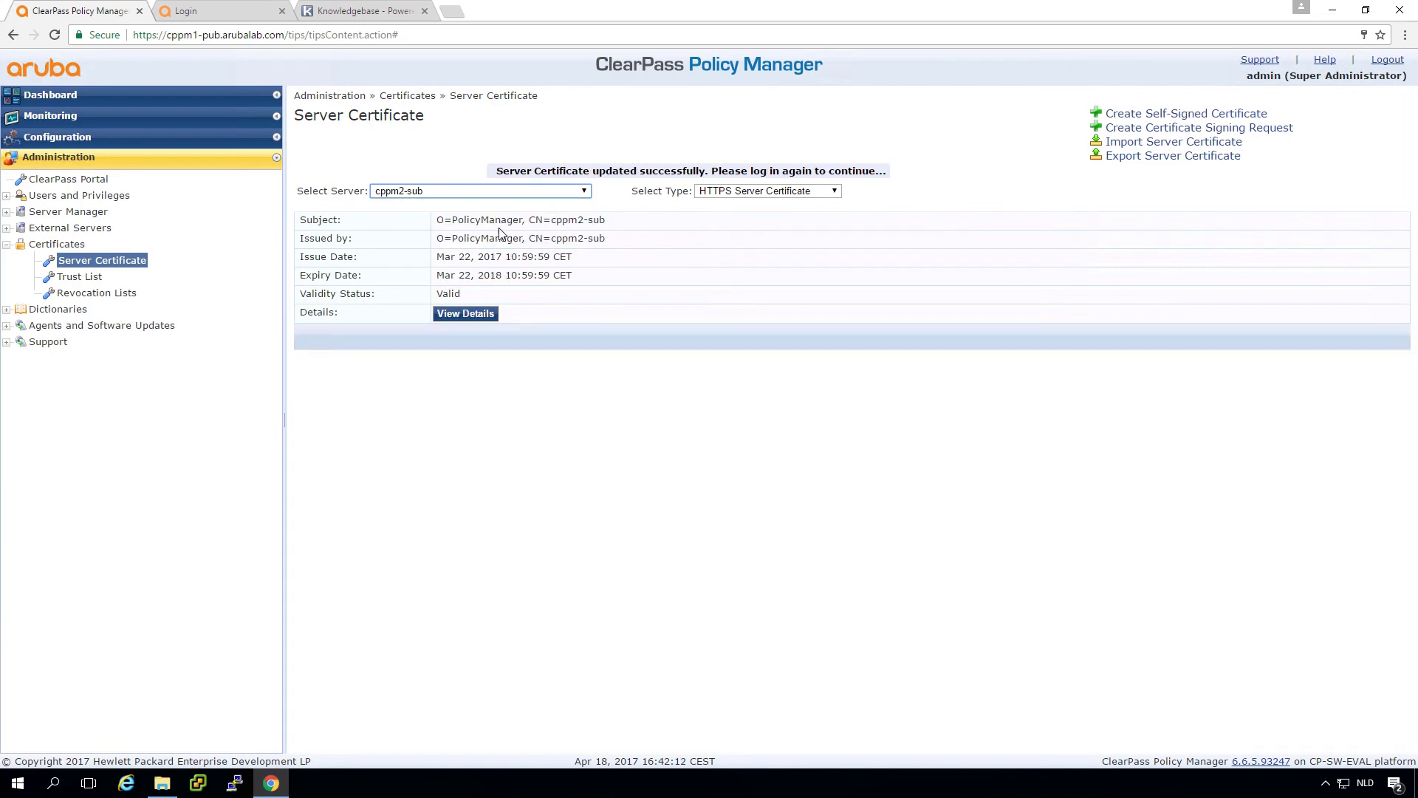
{"action": "left_click", "coordinate": [1138, 142]}
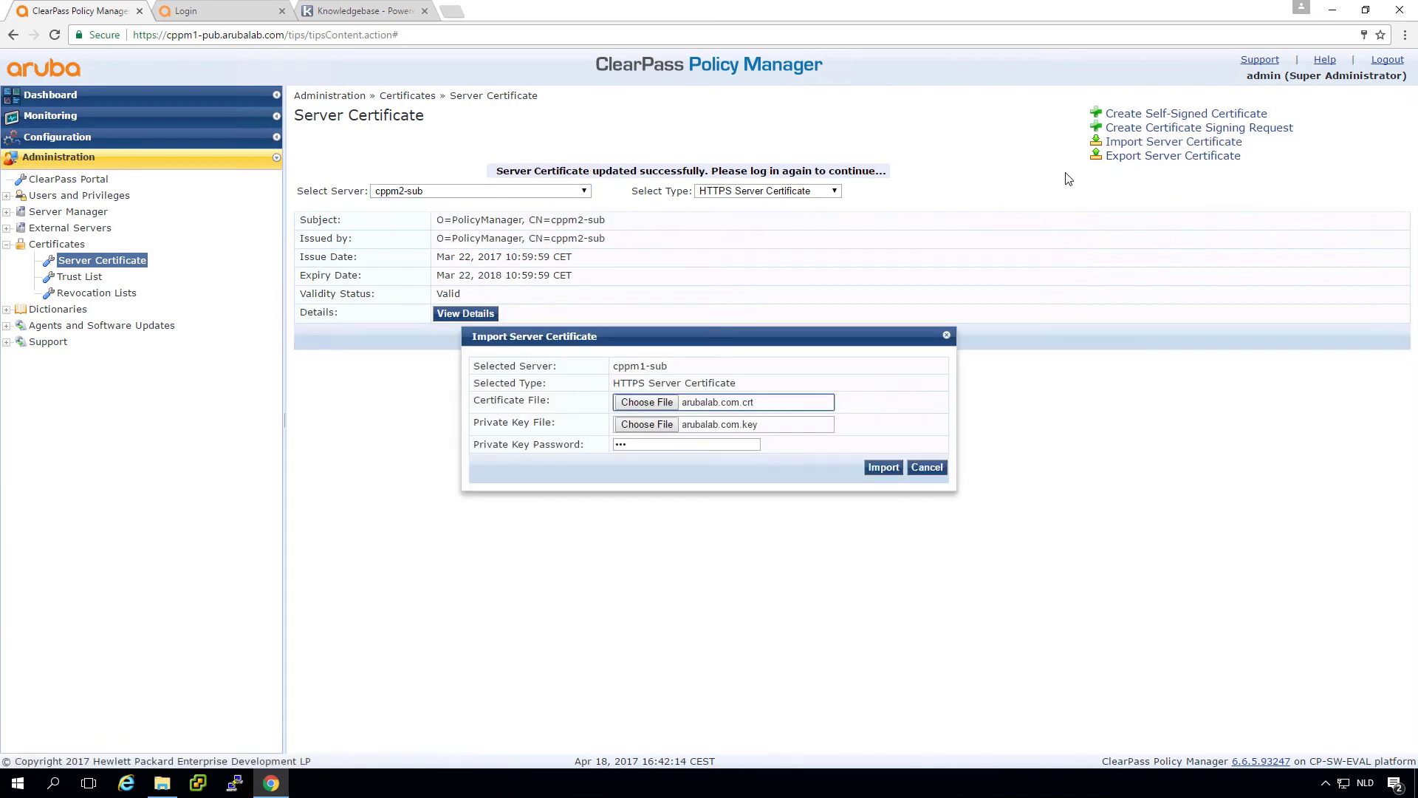
{"action": "left_click", "coordinate": [624, 399]}
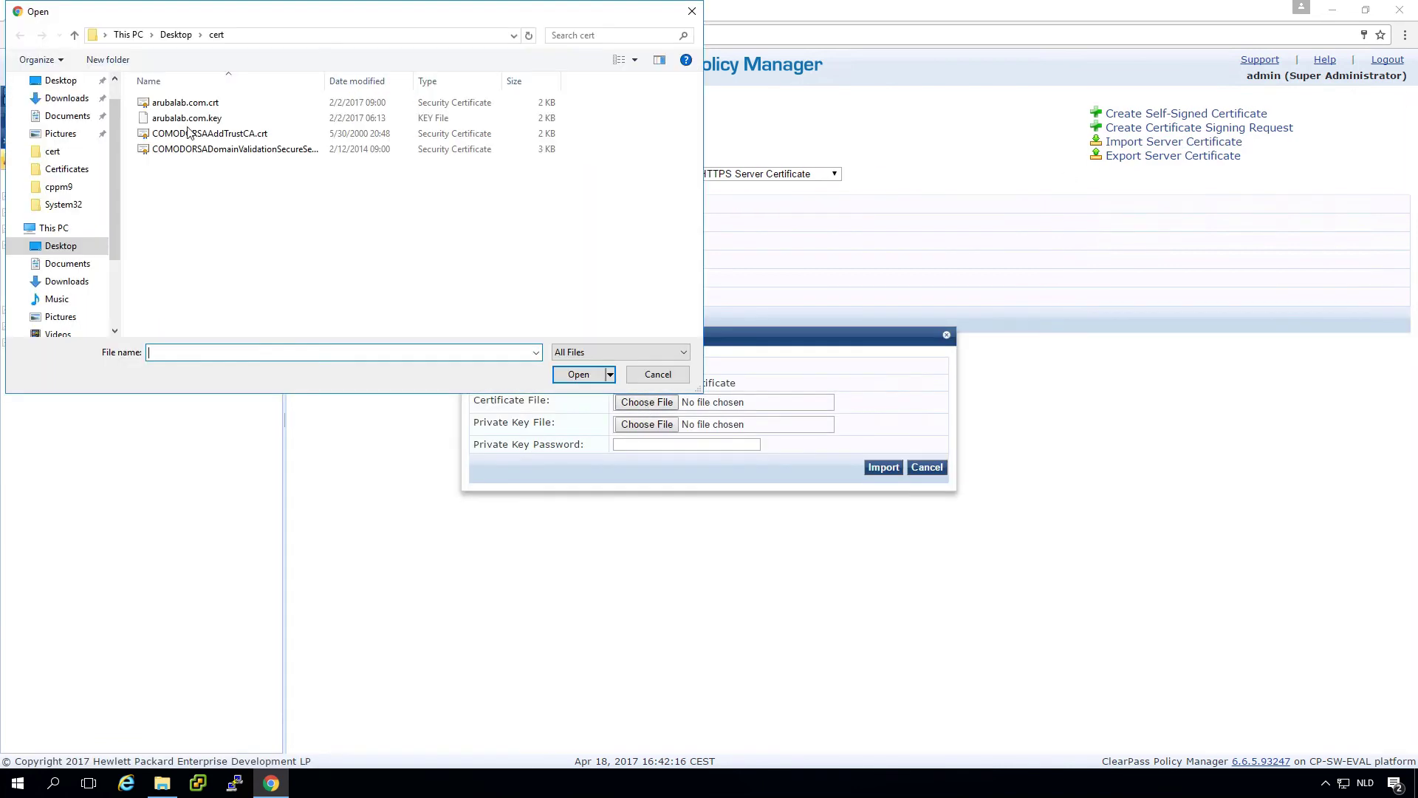
{"action": "double_click", "coordinate": [186, 103]}
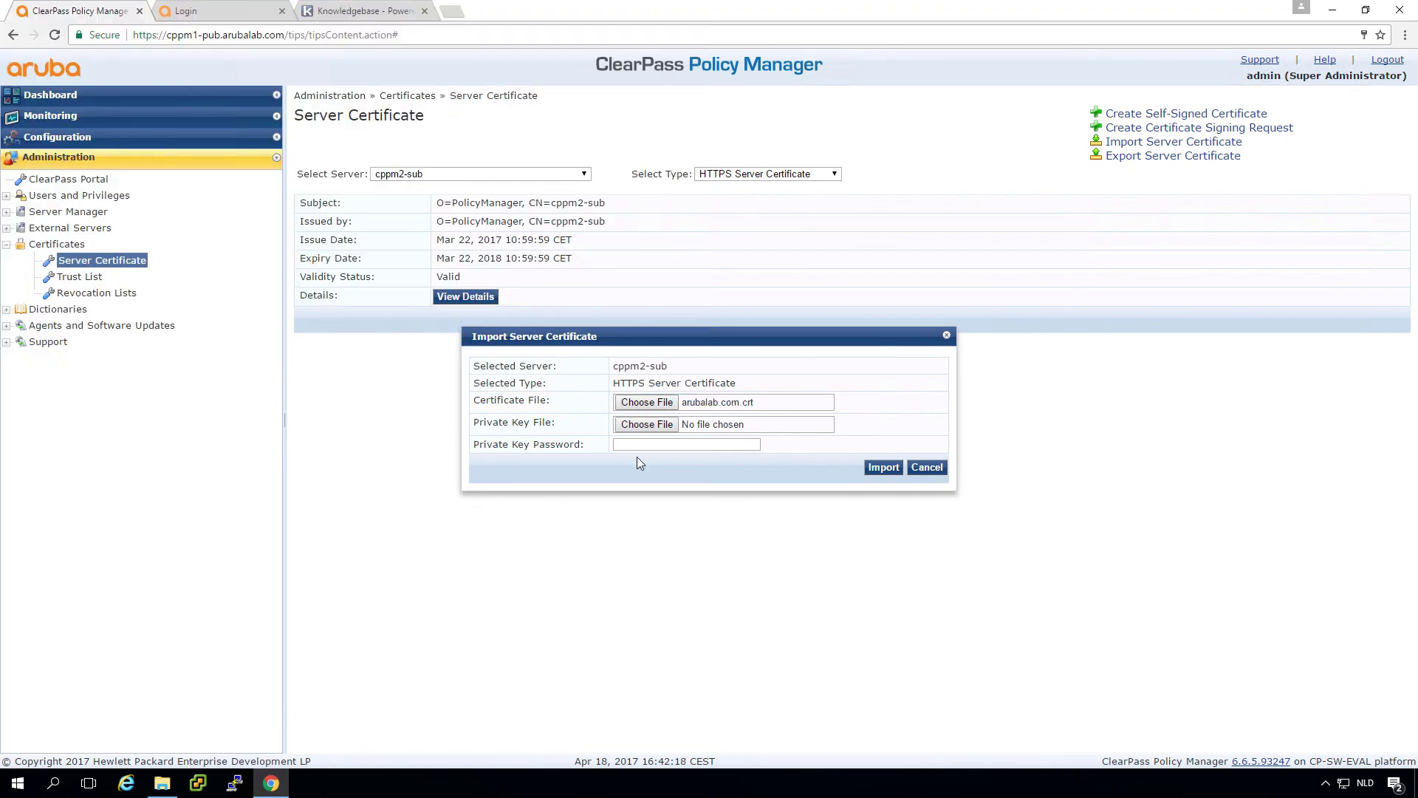
{"action": "left_click", "coordinate": [645, 423]}
{"action": "double_click", "coordinate": [205, 118]}
{"action": "left_click", "coordinate": [700, 444]}
{"action": "type", "text": "ar"}
{"action": "left_click", "coordinate": [880, 468]}
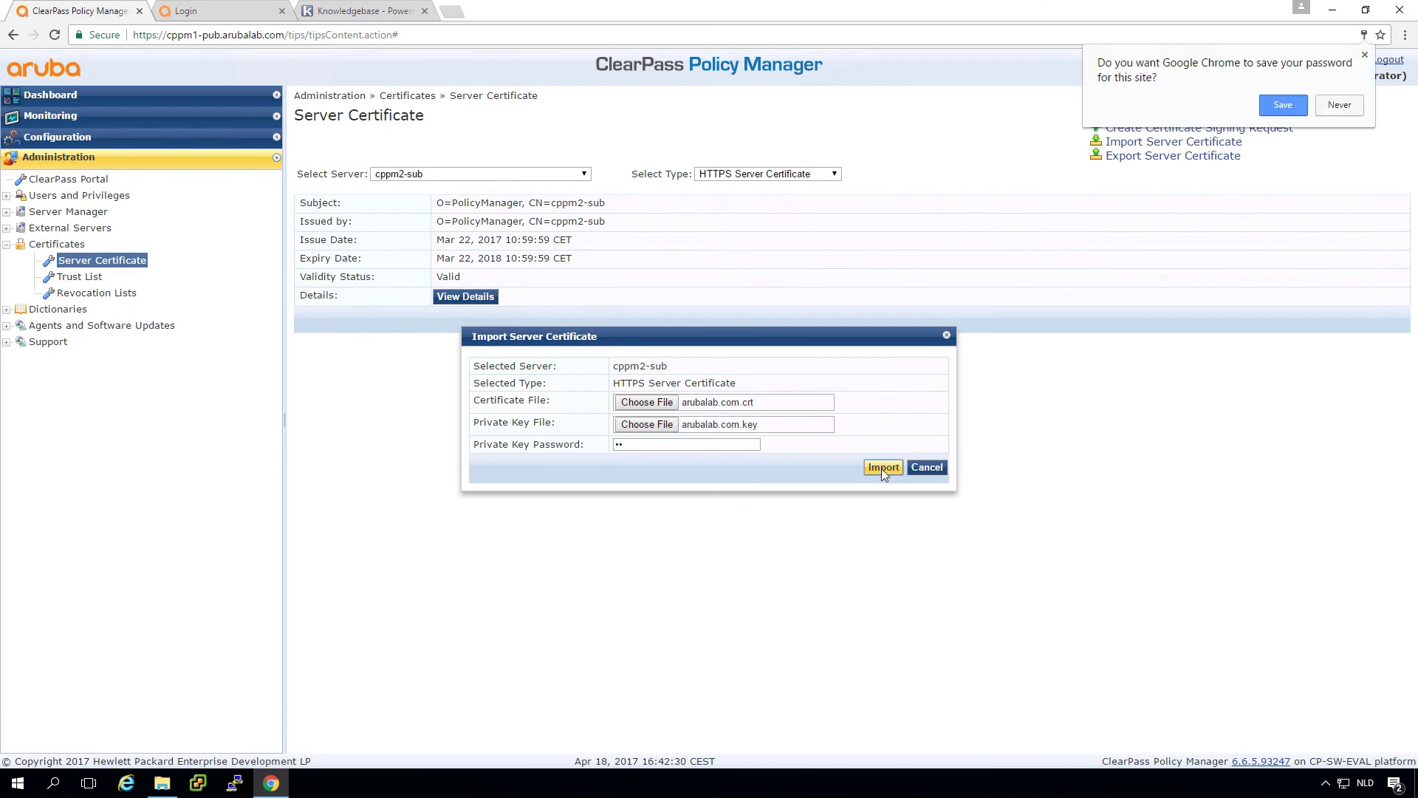
{"action": "left_click", "coordinate": [1153, 143]}
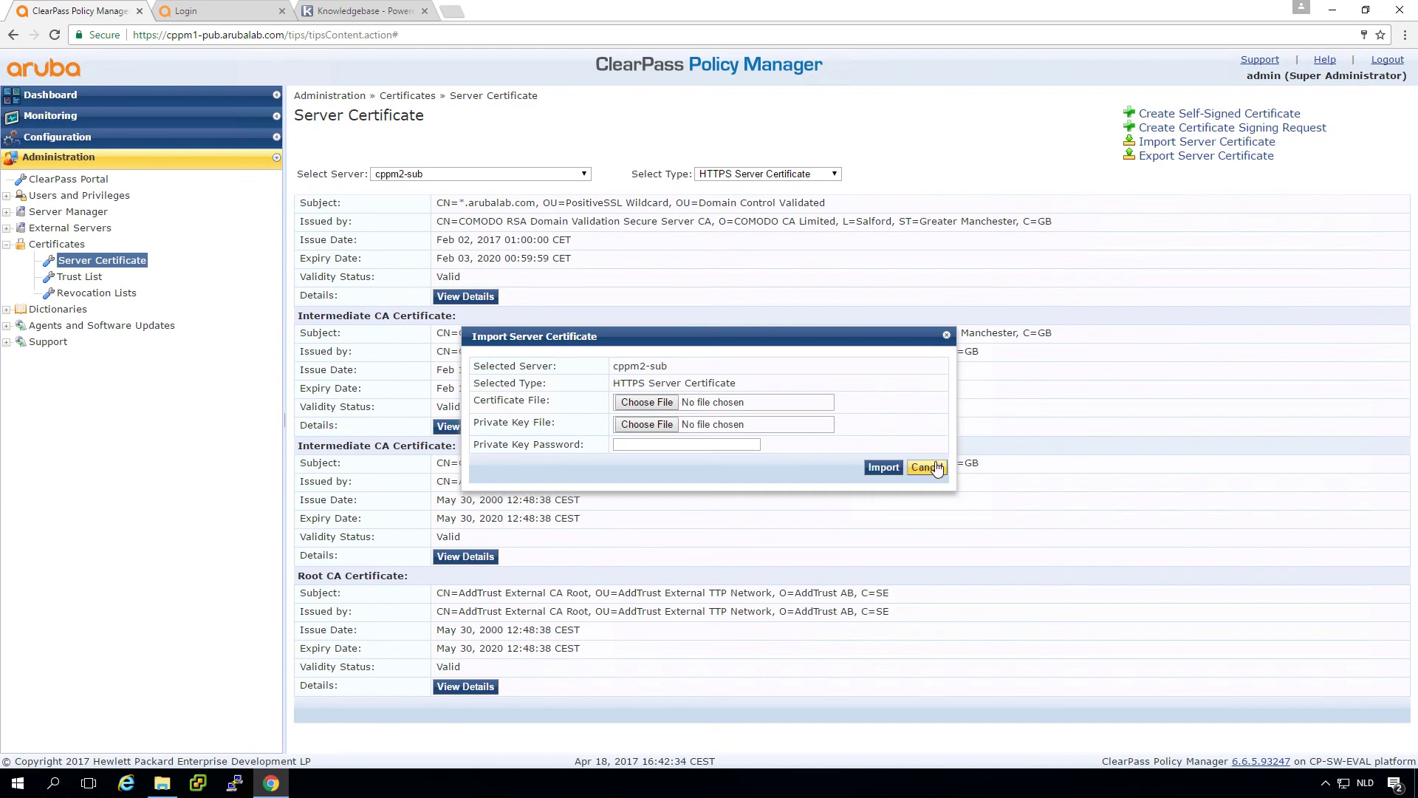
Step: Dismiss the stray import form and select server cppm3-sub
{"action": "left_click", "coordinate": [927, 468]}
{"action": "left_click", "coordinate": [481, 177]}
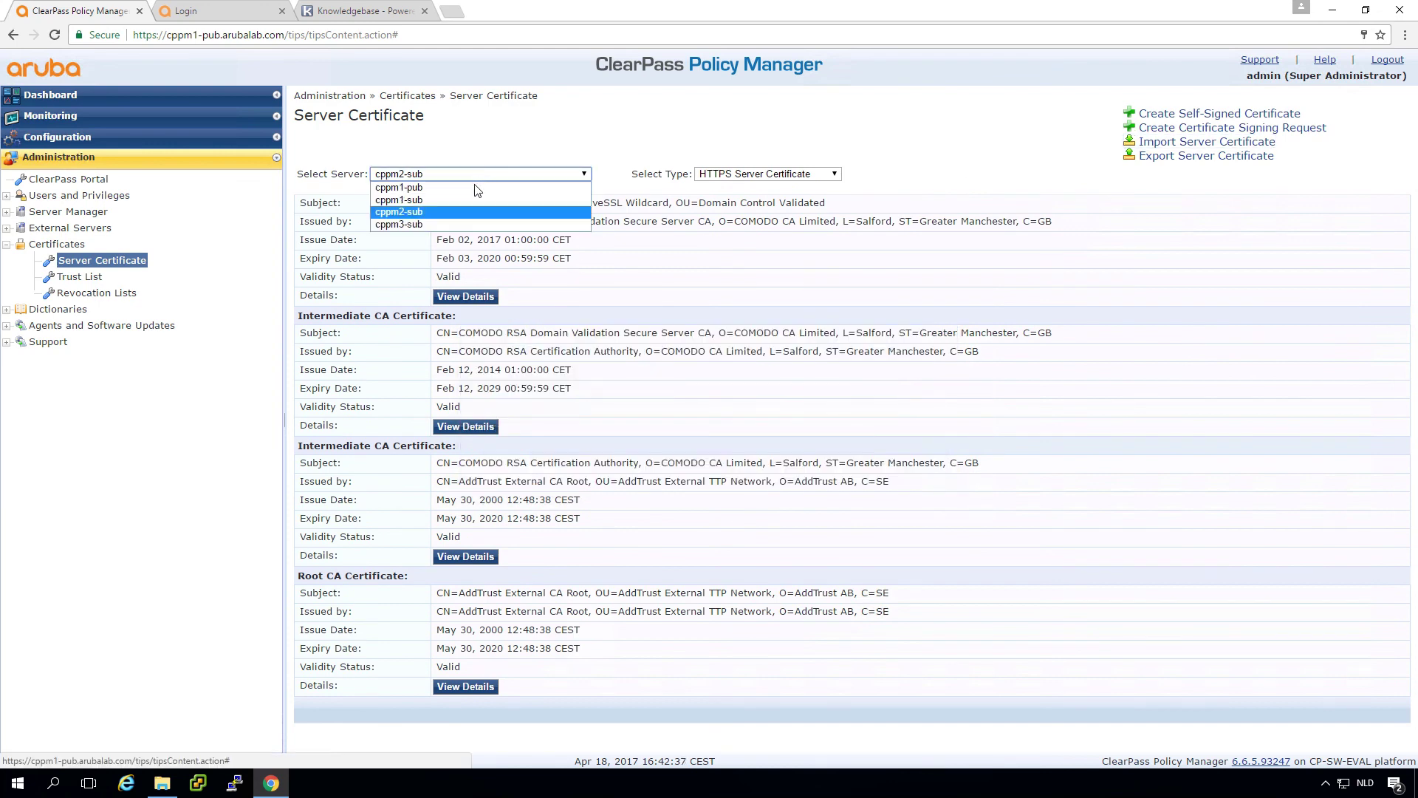
{"action": "left_click", "coordinate": [456, 221]}
Step: Import arubalab.com.crt with arubalab.com.key and its password onto cppm3-sub
{"action": "left_click", "coordinate": [1126, 142]}
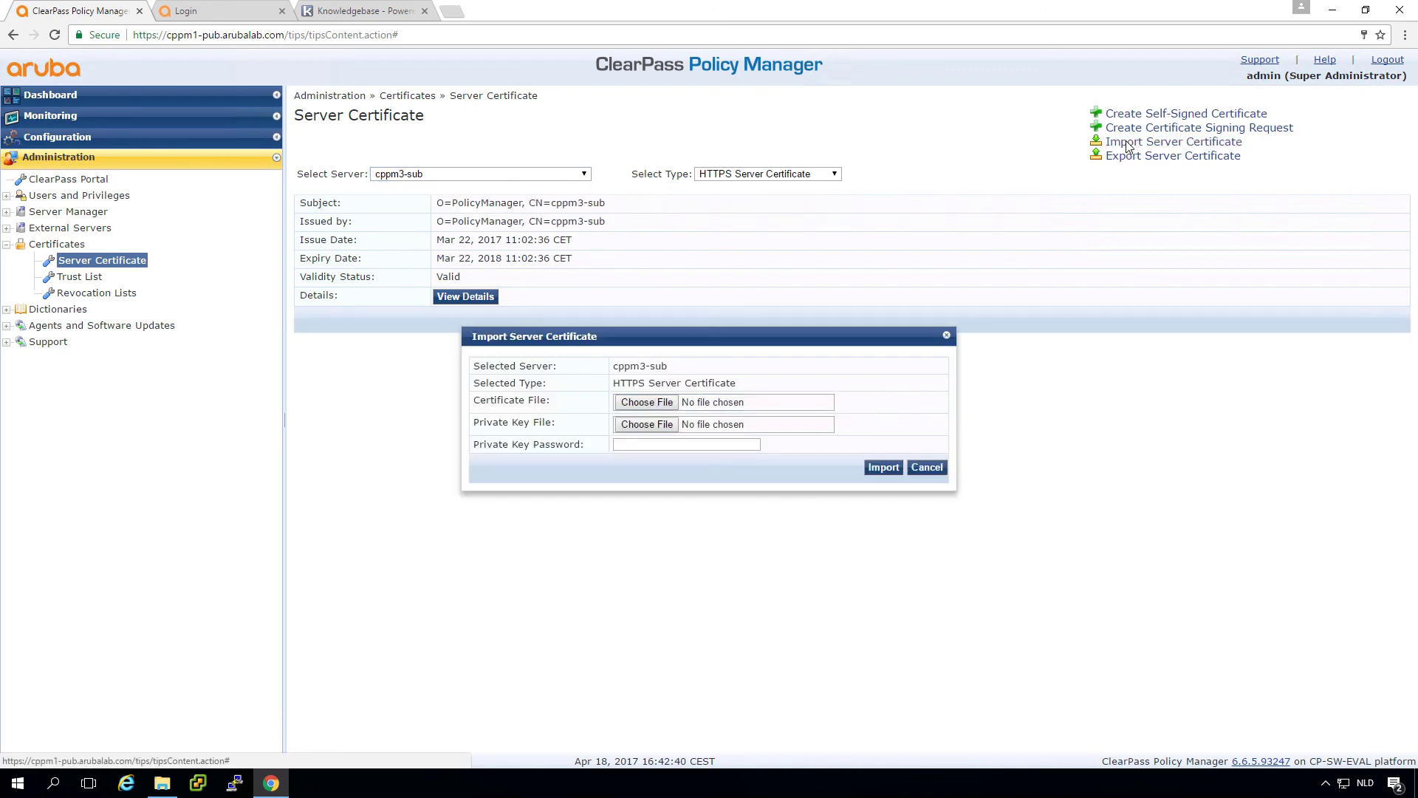
{"action": "left_click", "coordinate": [643, 403]}
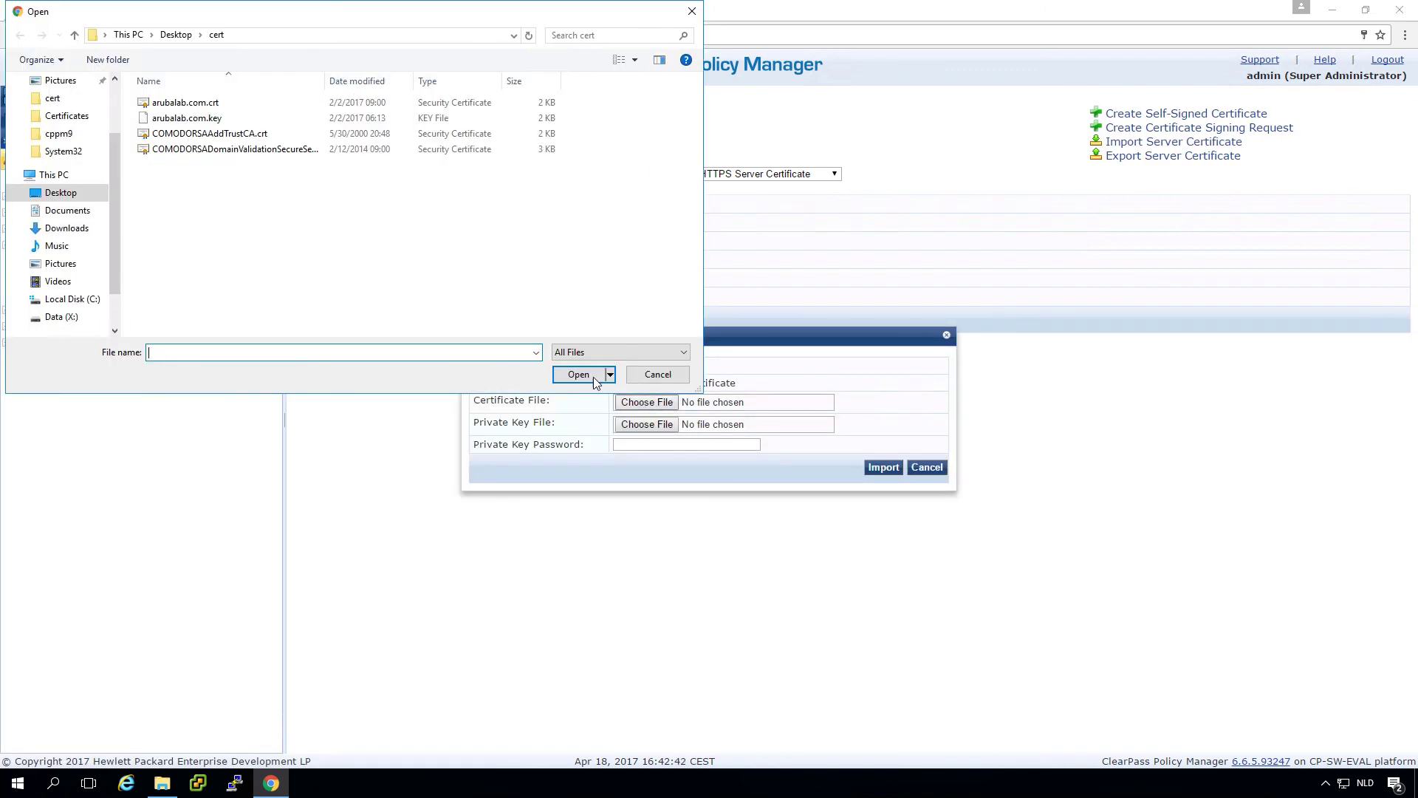
{"action": "double_click", "coordinate": [191, 104]}
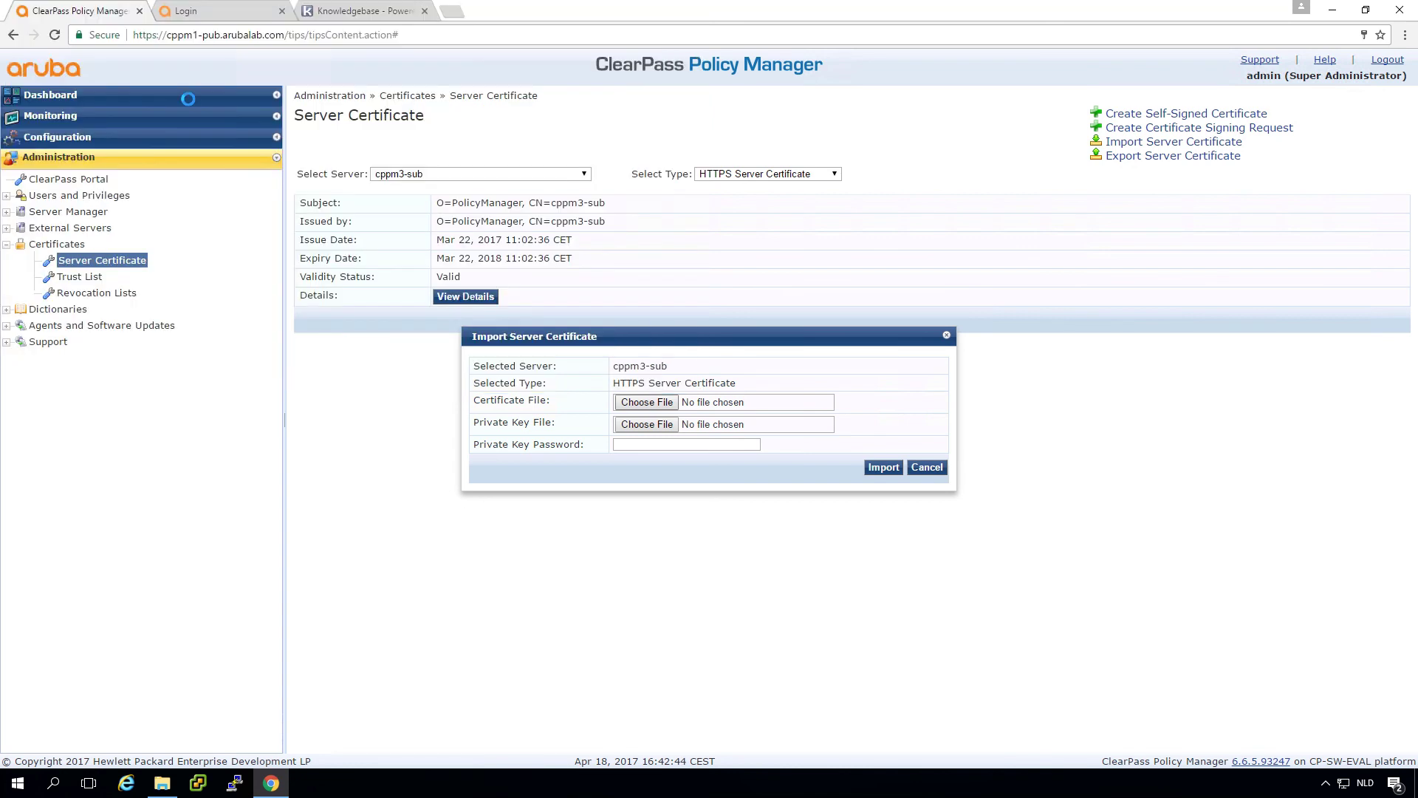
{"action": "left_click", "coordinate": [656, 421]}
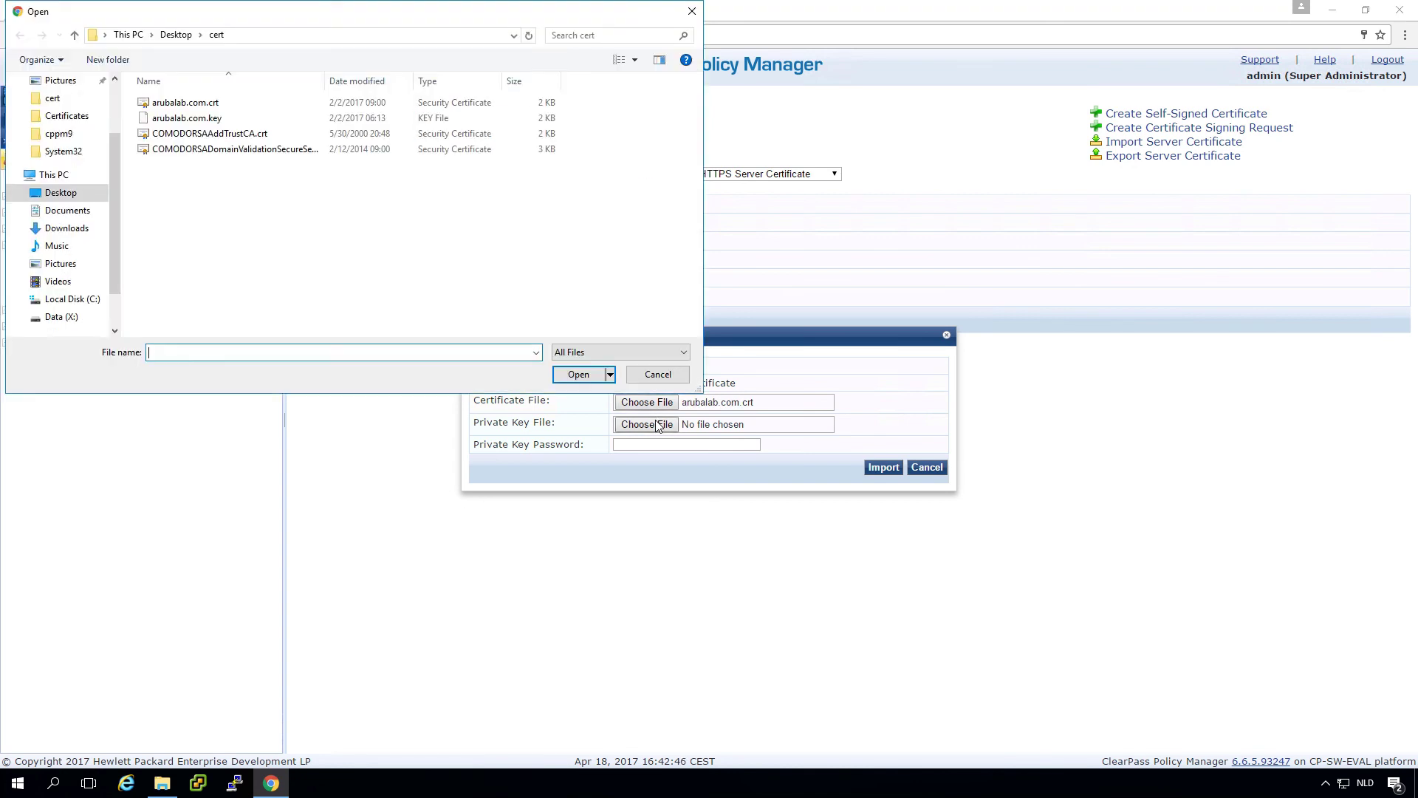
{"action": "left_click", "coordinate": [189, 120]}
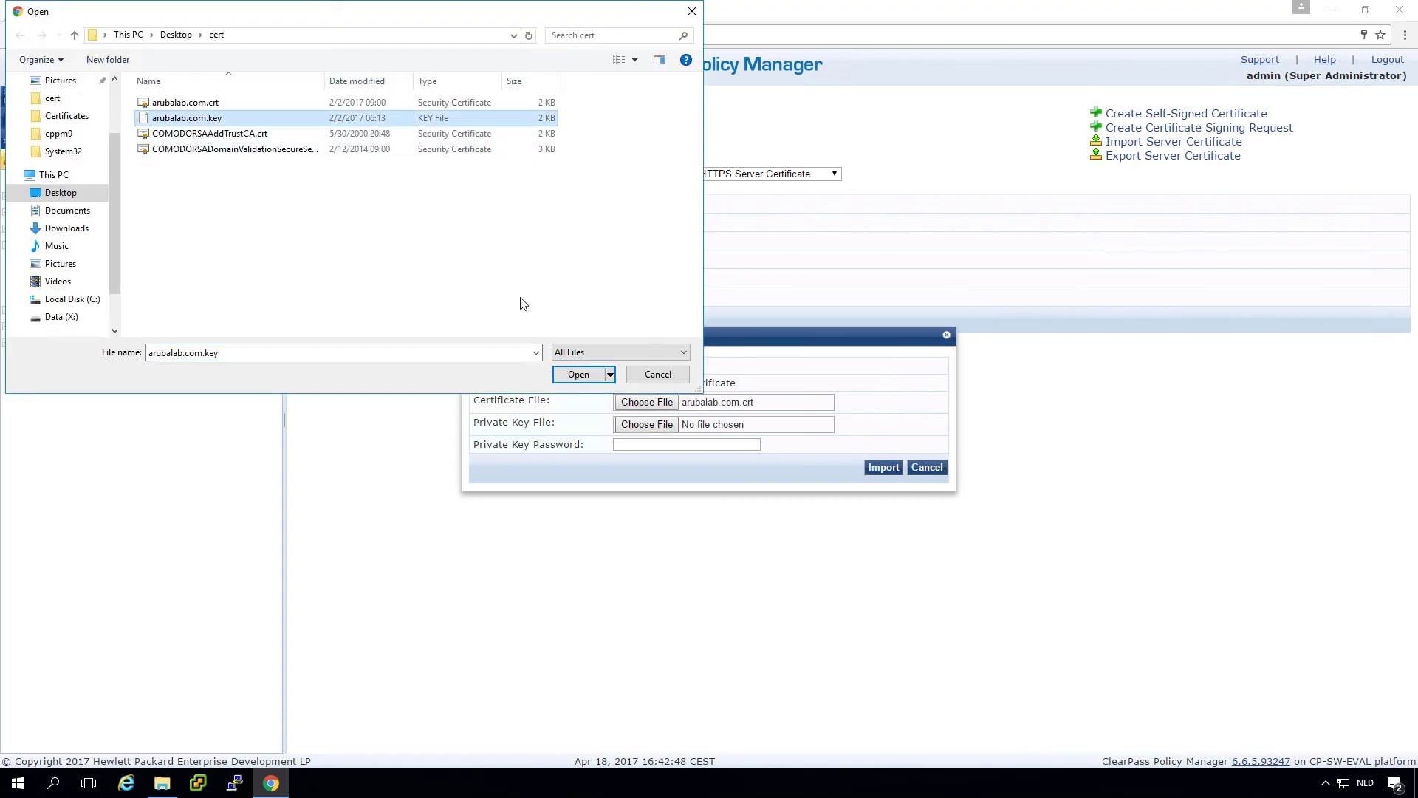
{"action": "left_click", "coordinate": [576, 374]}
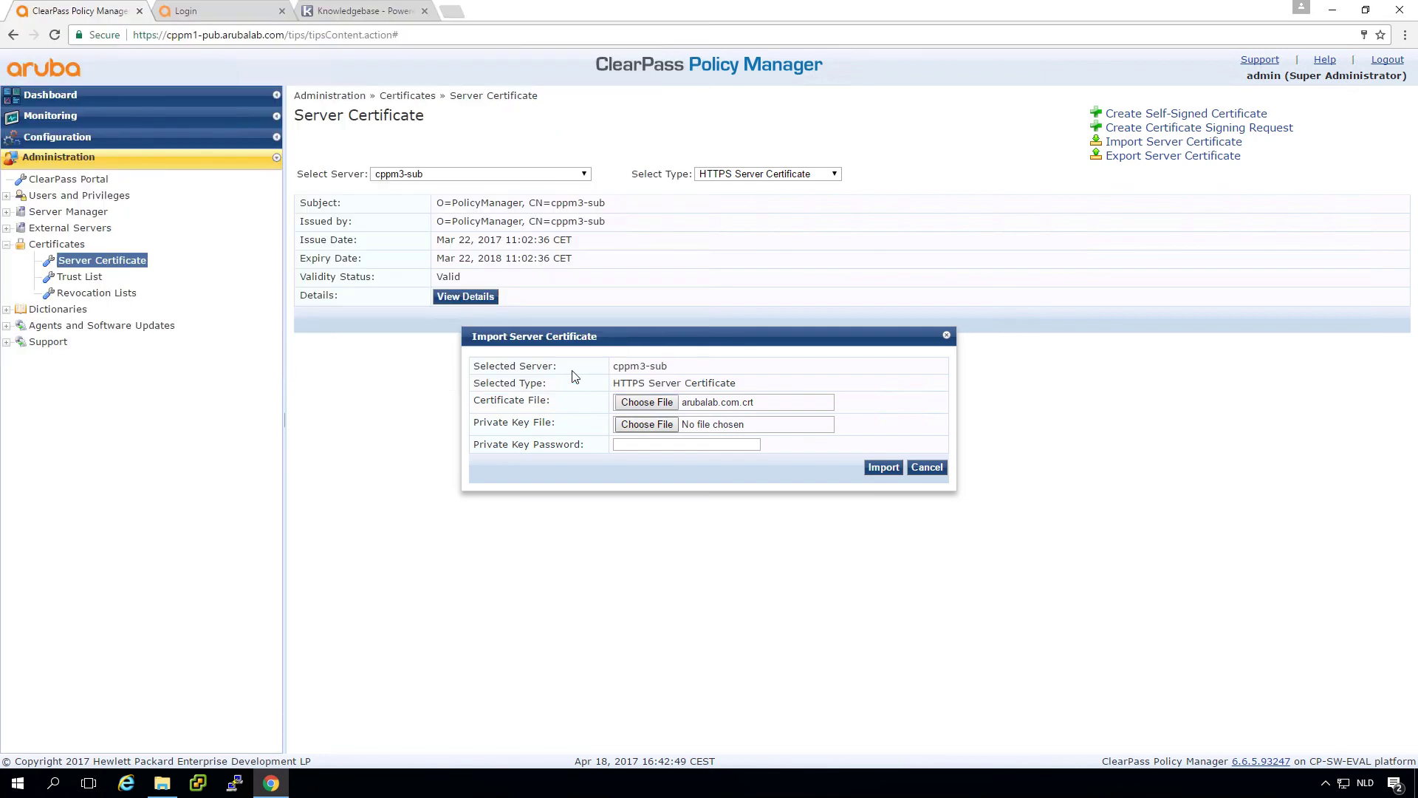
{"action": "left_click", "coordinate": [724, 445]}
{"action": "type", "text": "a"}
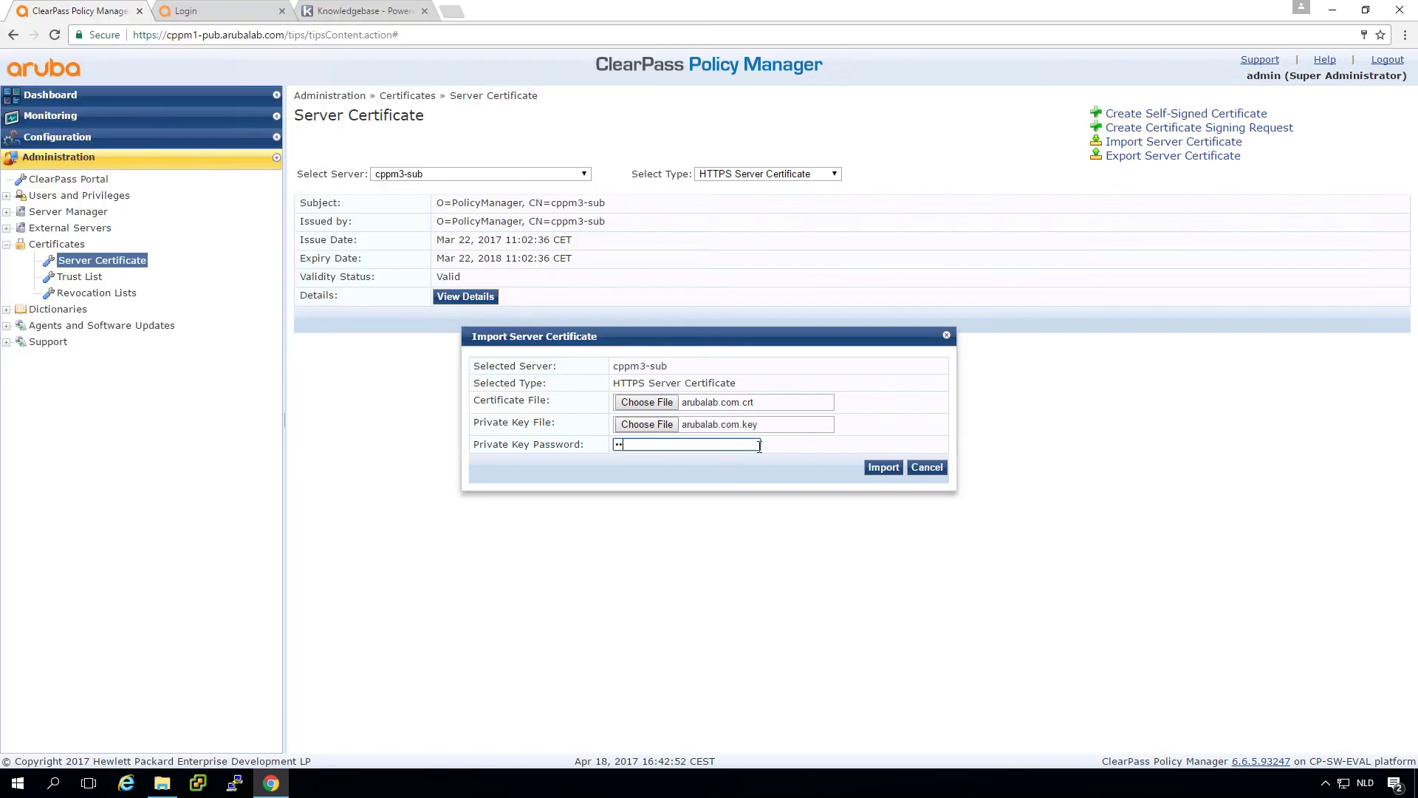
{"action": "left_click", "coordinate": [870, 467]}
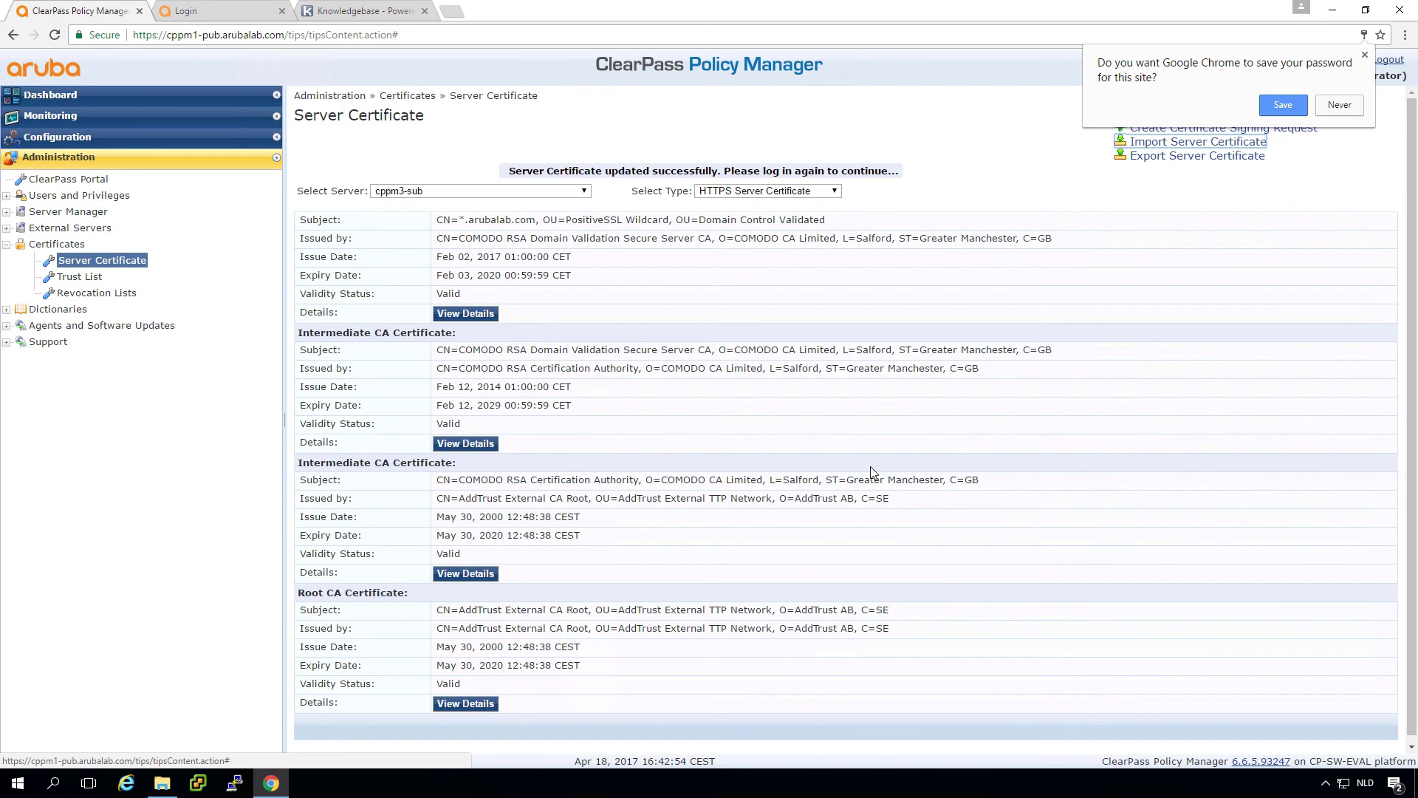